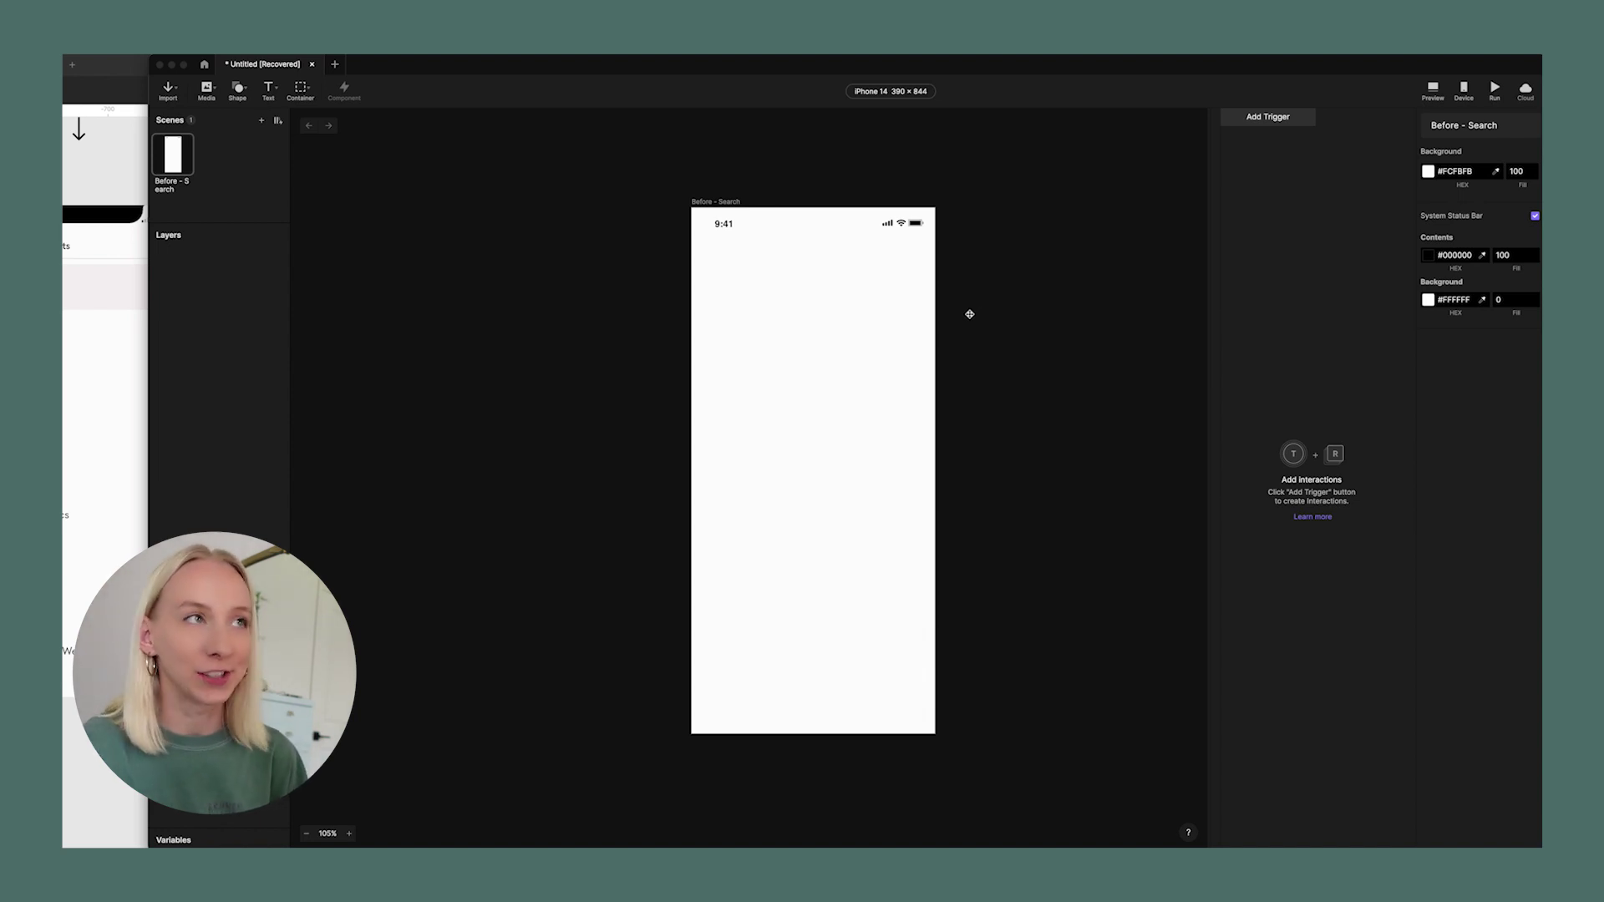
Switch to Figma and export the Before - Search frame to ProtoPie as one scene with the ProtoPie plugin.
left_click(108, 351)
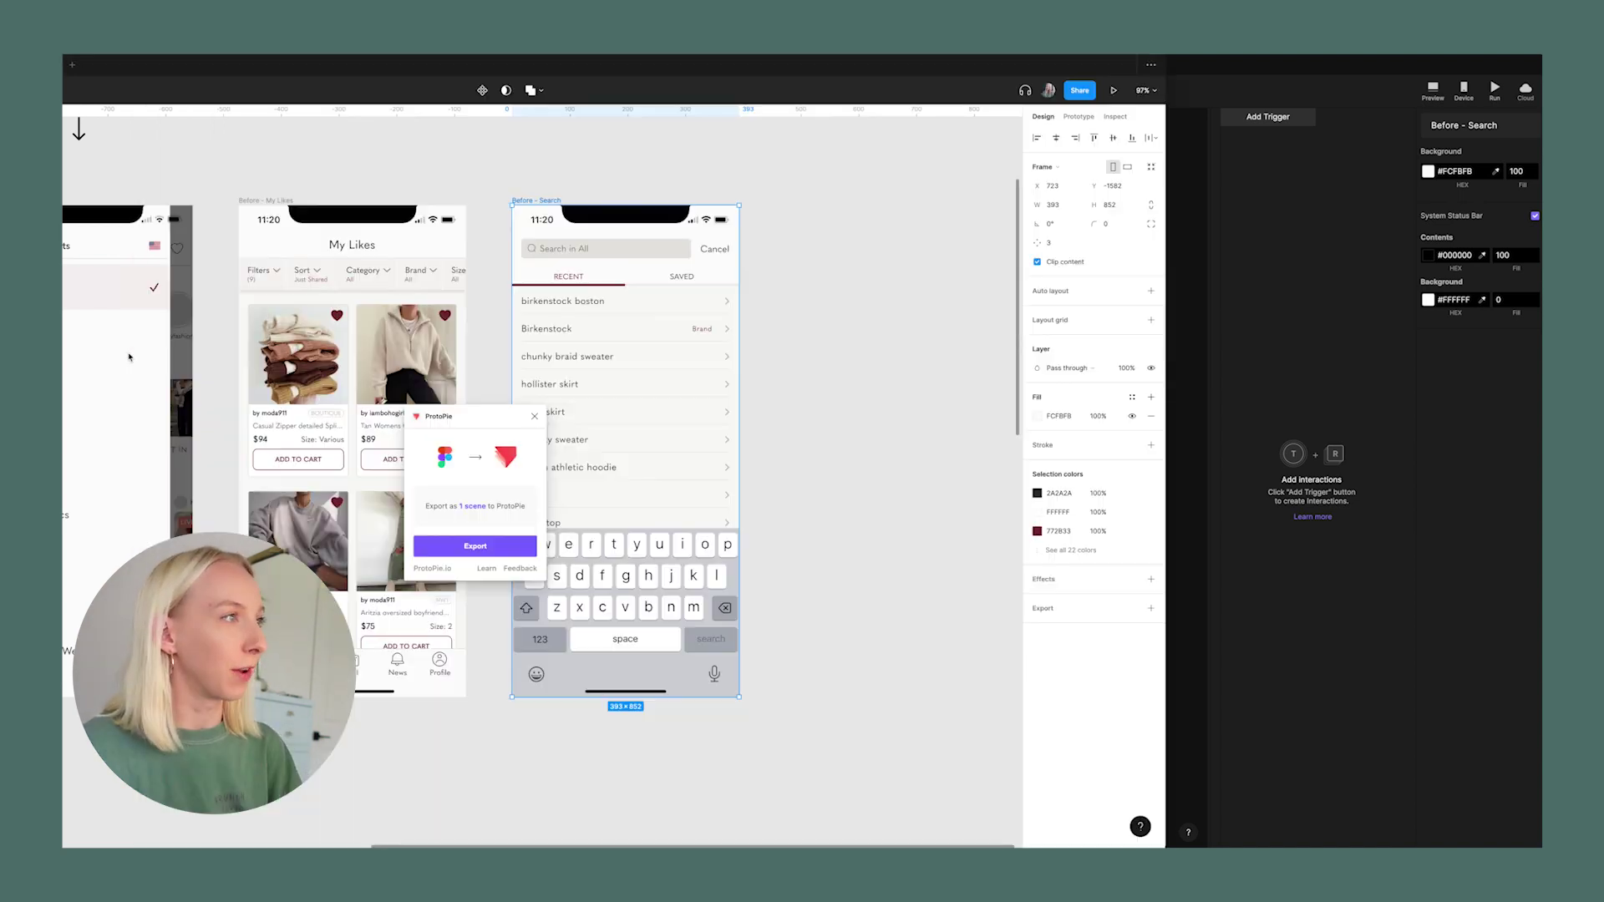
left_click(829, 340)
scroll(827, 340, "left", 3)
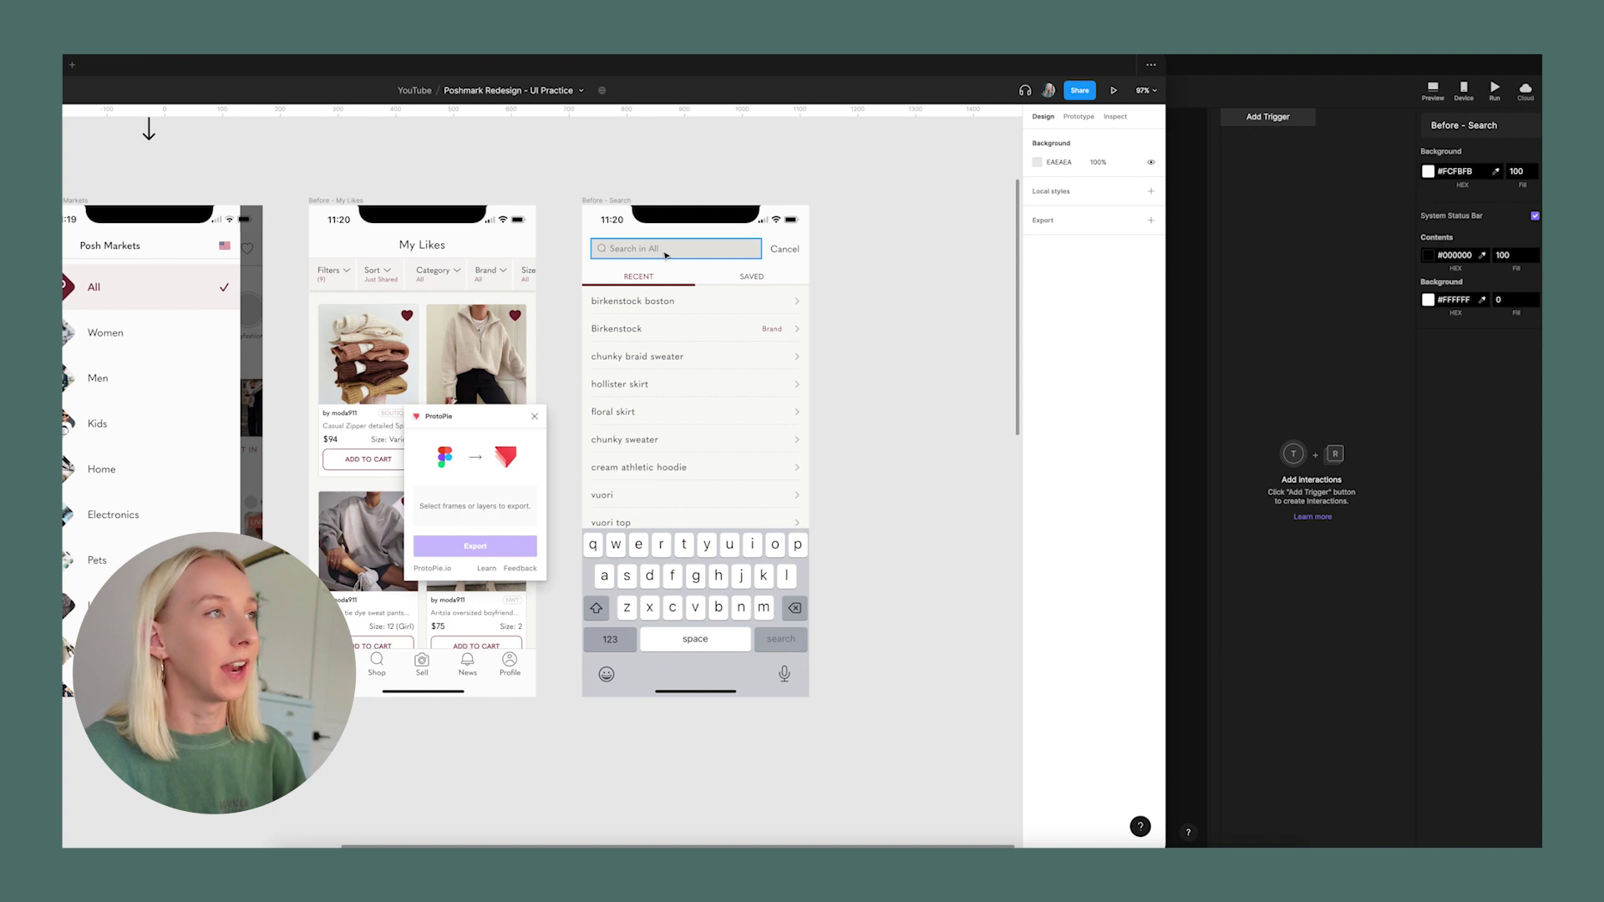
left_click(599, 201)
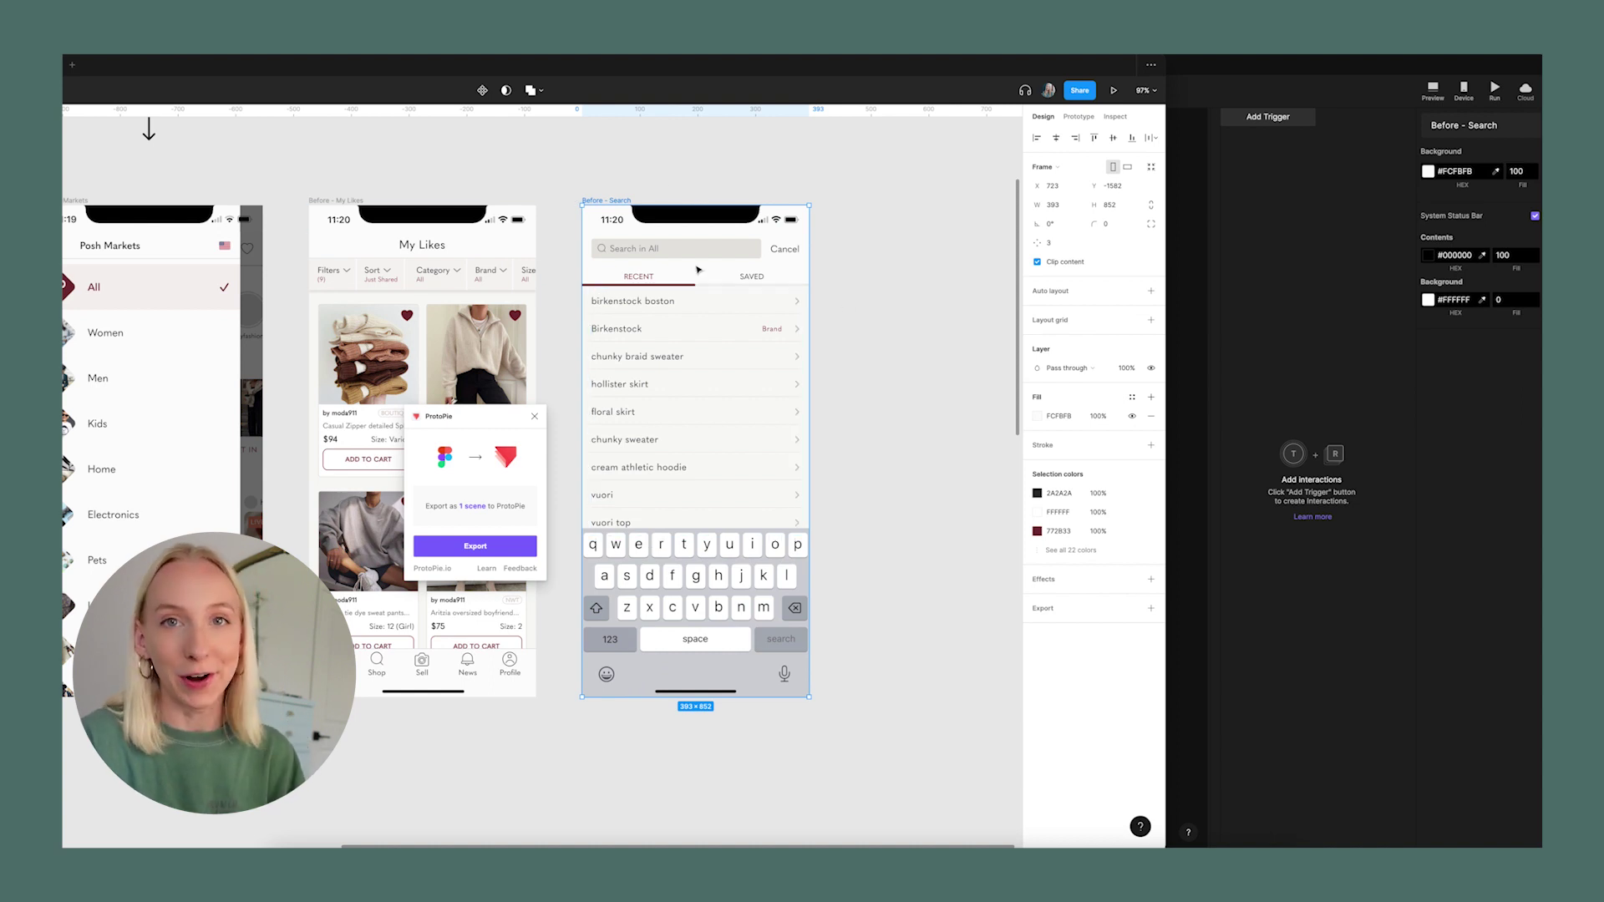
left_click(465, 545)
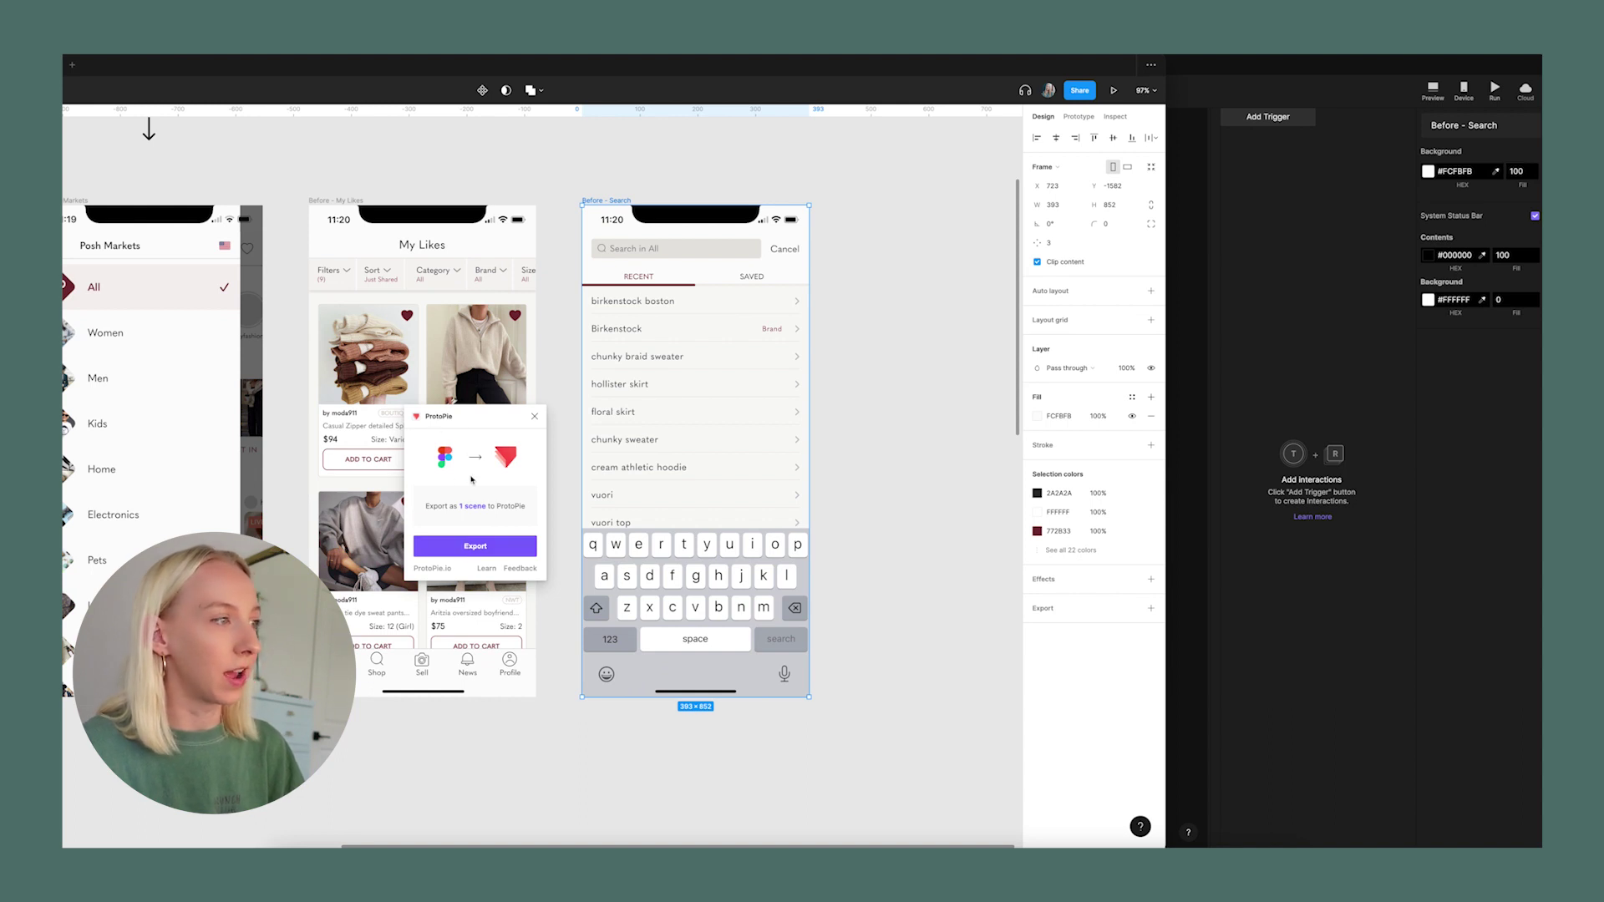
left_click(476, 547)
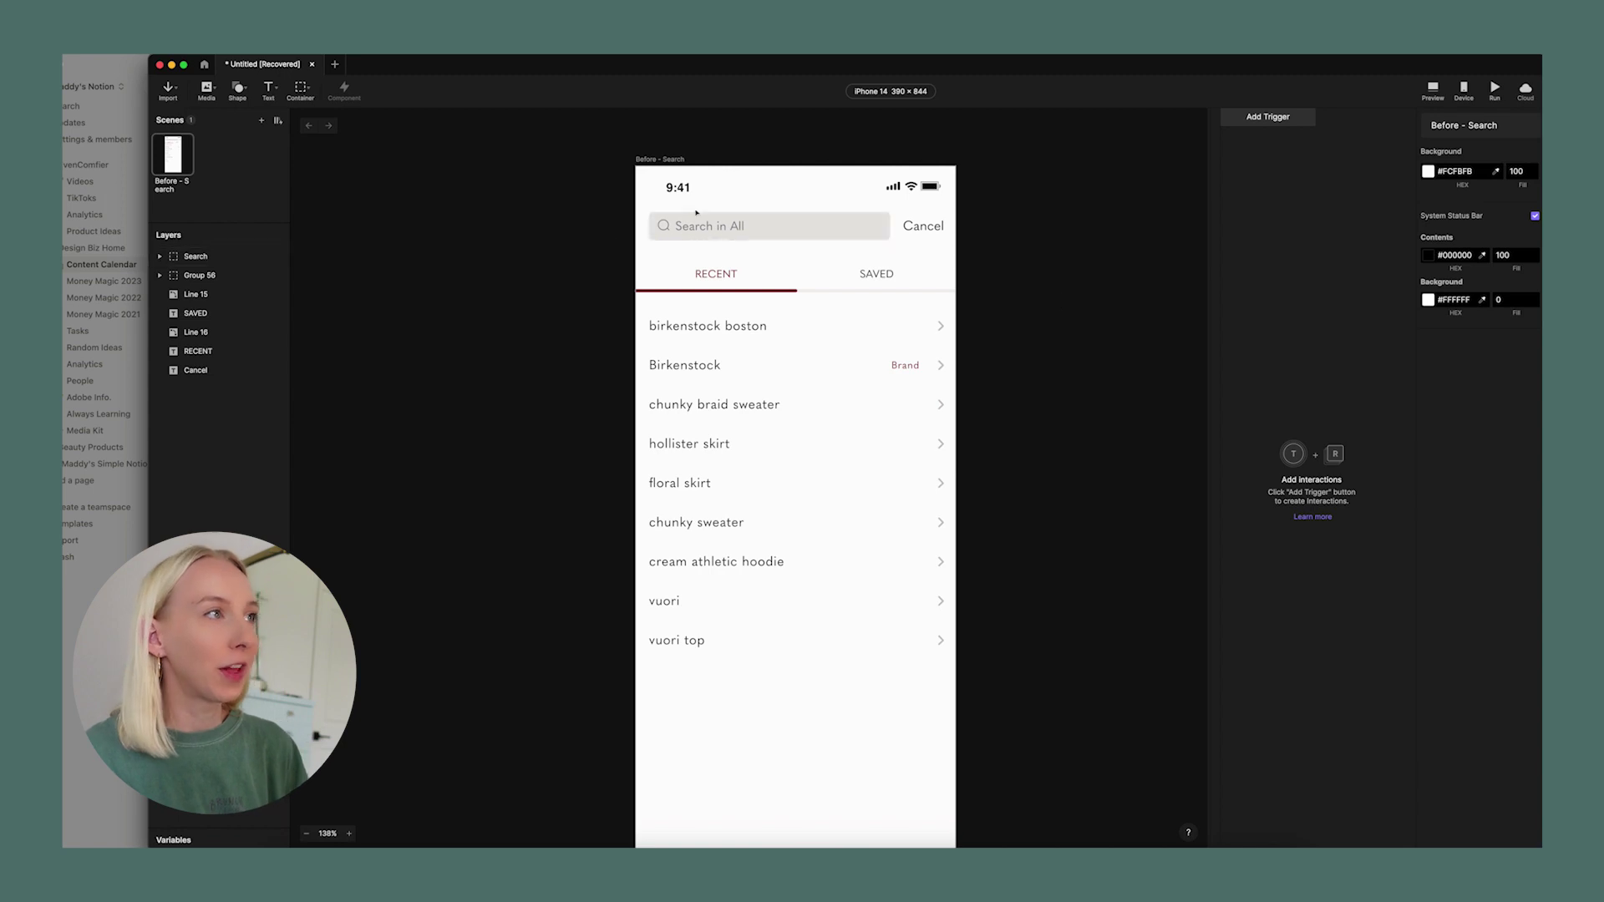
Draw a text input layer about 254 by 34 over the search bar, beside the magnifier icon.
left_click(697, 215)
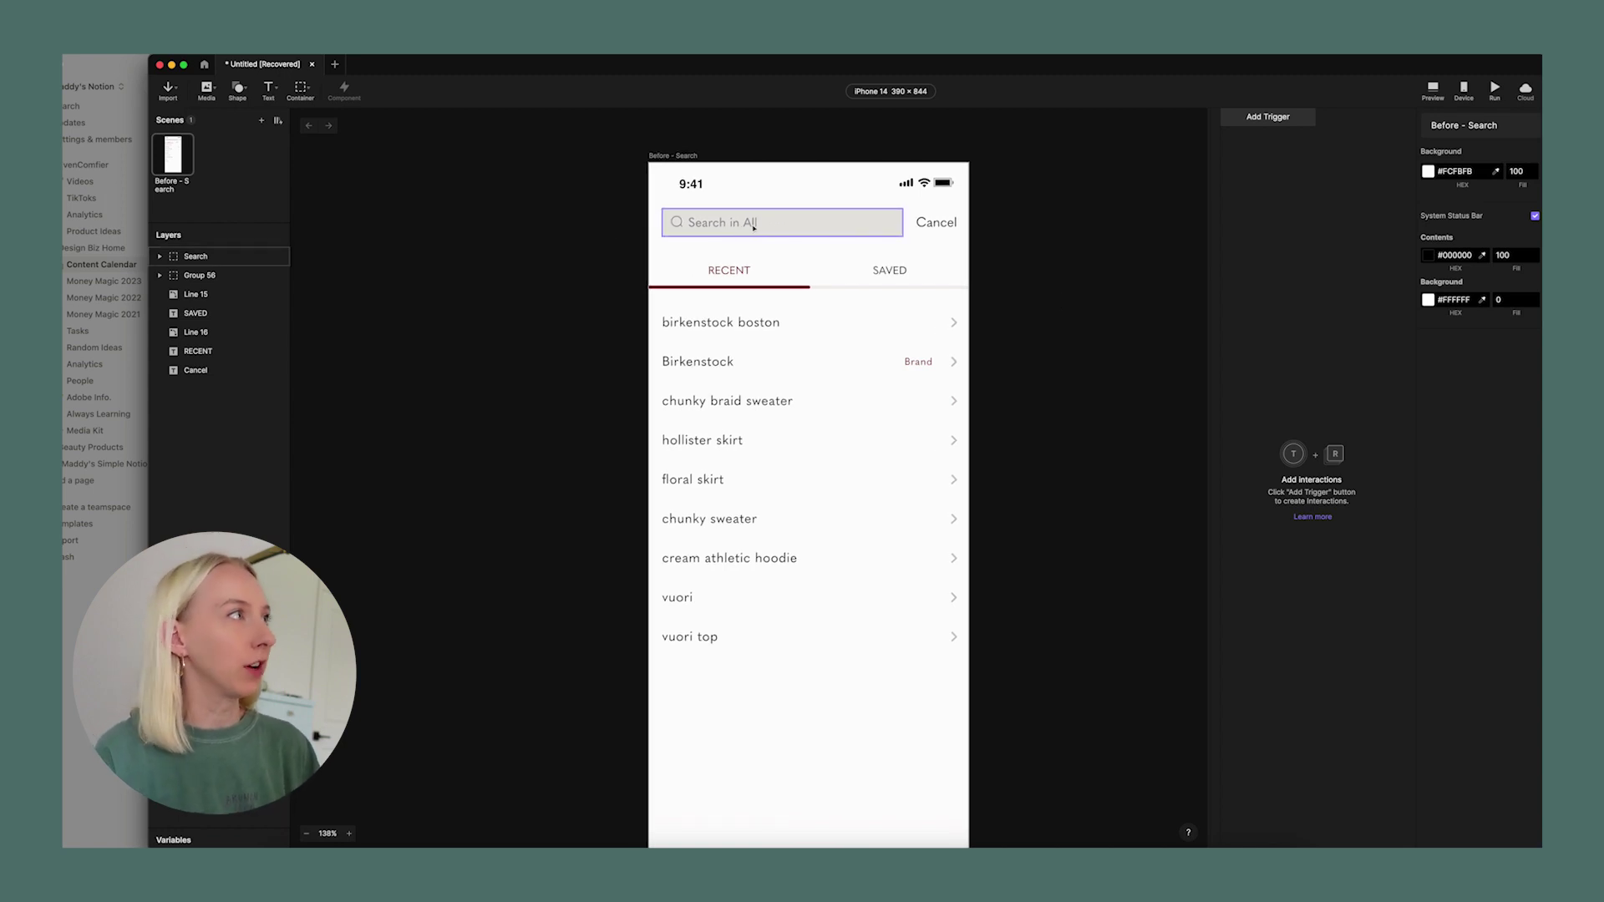
key("Escape")
left_click(270, 89)
left_click(281, 132)
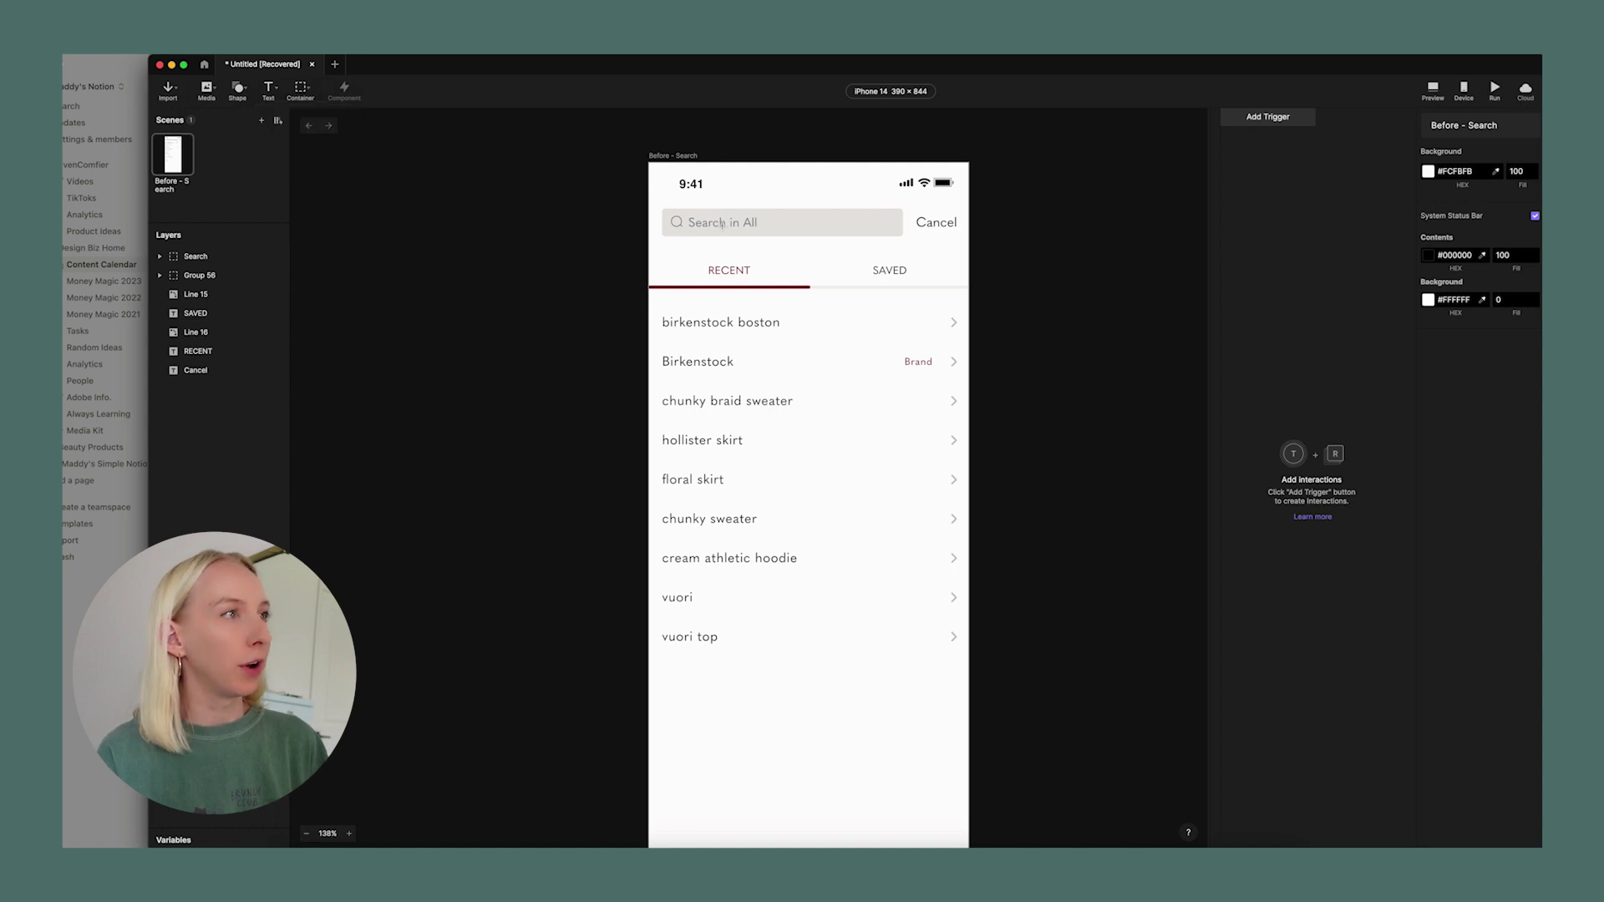
left_click_drag(689, 208, 898, 235)
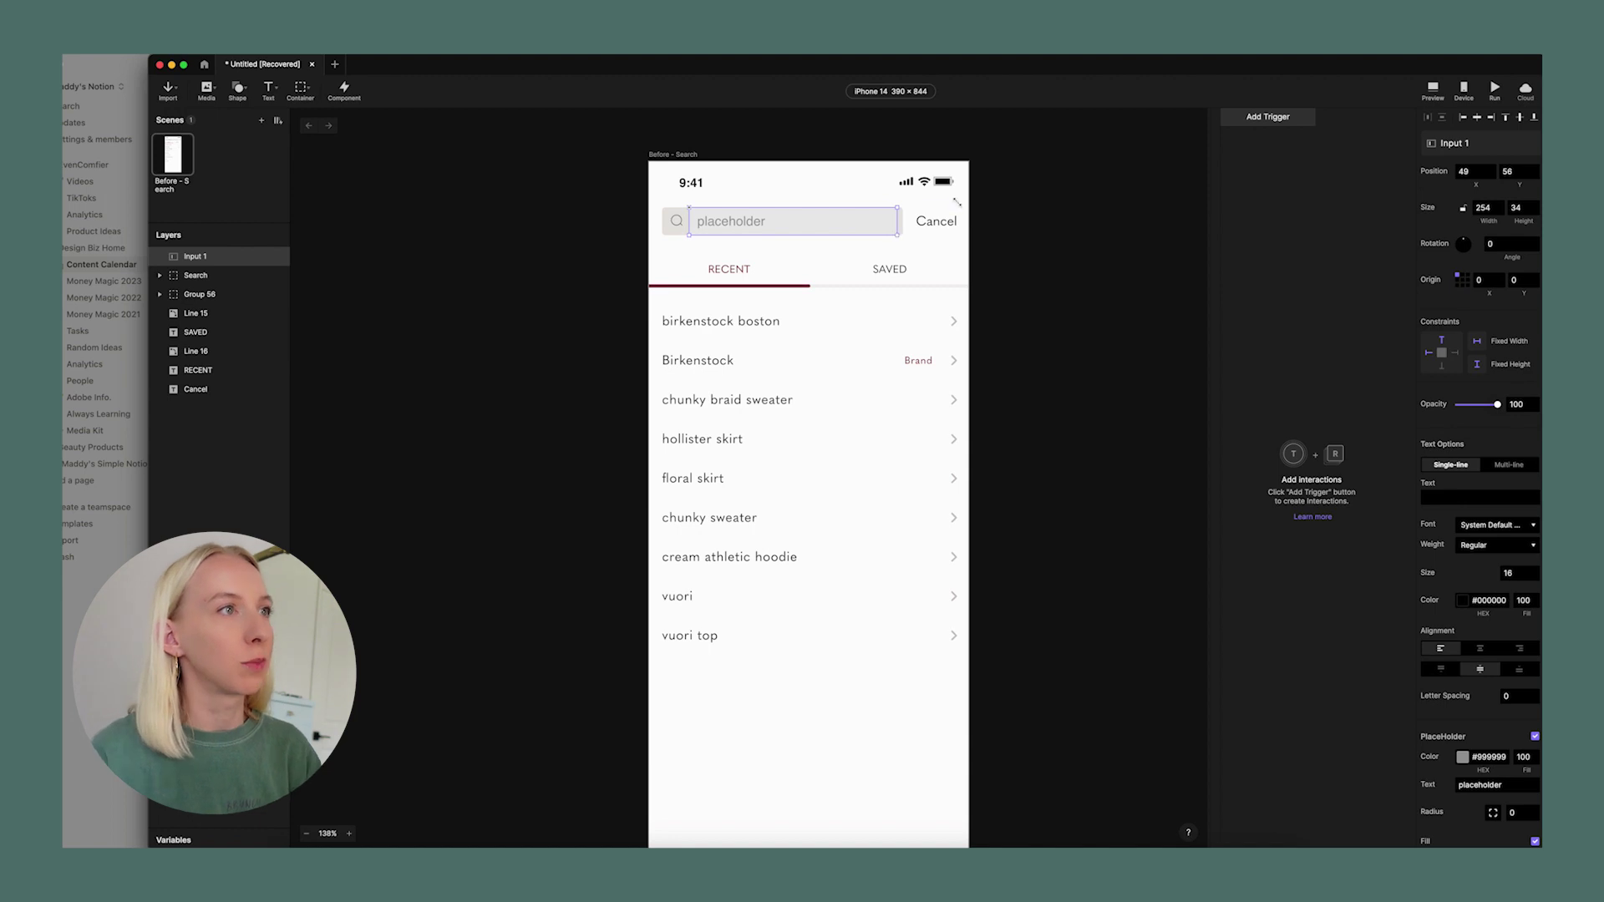
Set the input's placeholder color to #828184 by sampling the magnifier icon.
scroll(800, 219, "up", 5)
scroll(799, 219, "up", 1)
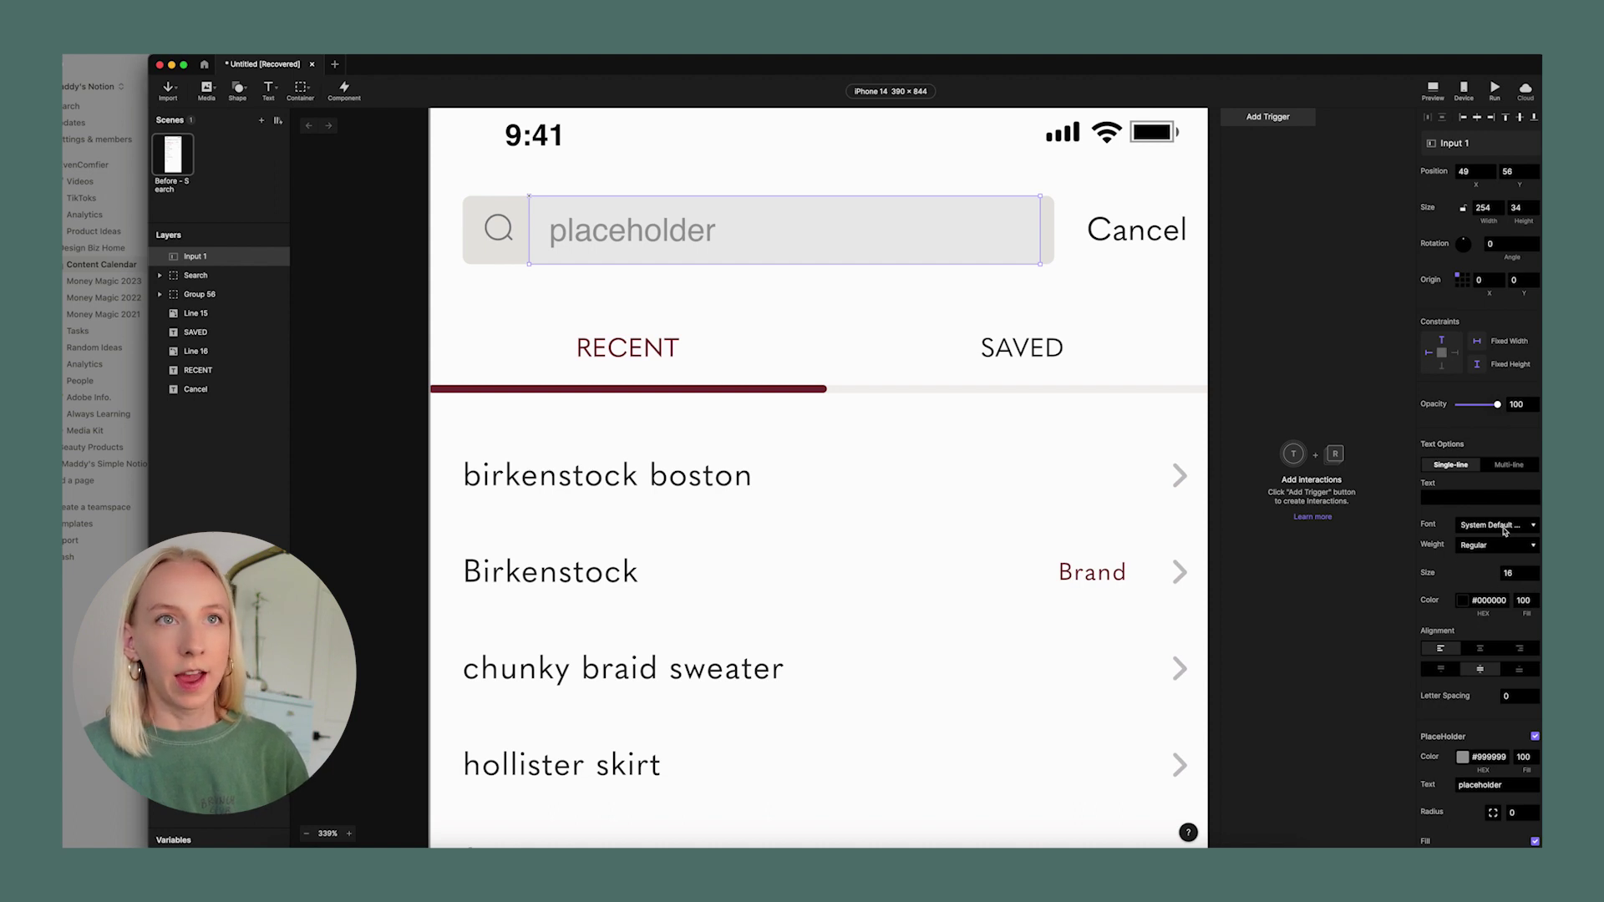
scroll(1521, 628, "down", 2)
scroll(1521, 628, "down", 4)
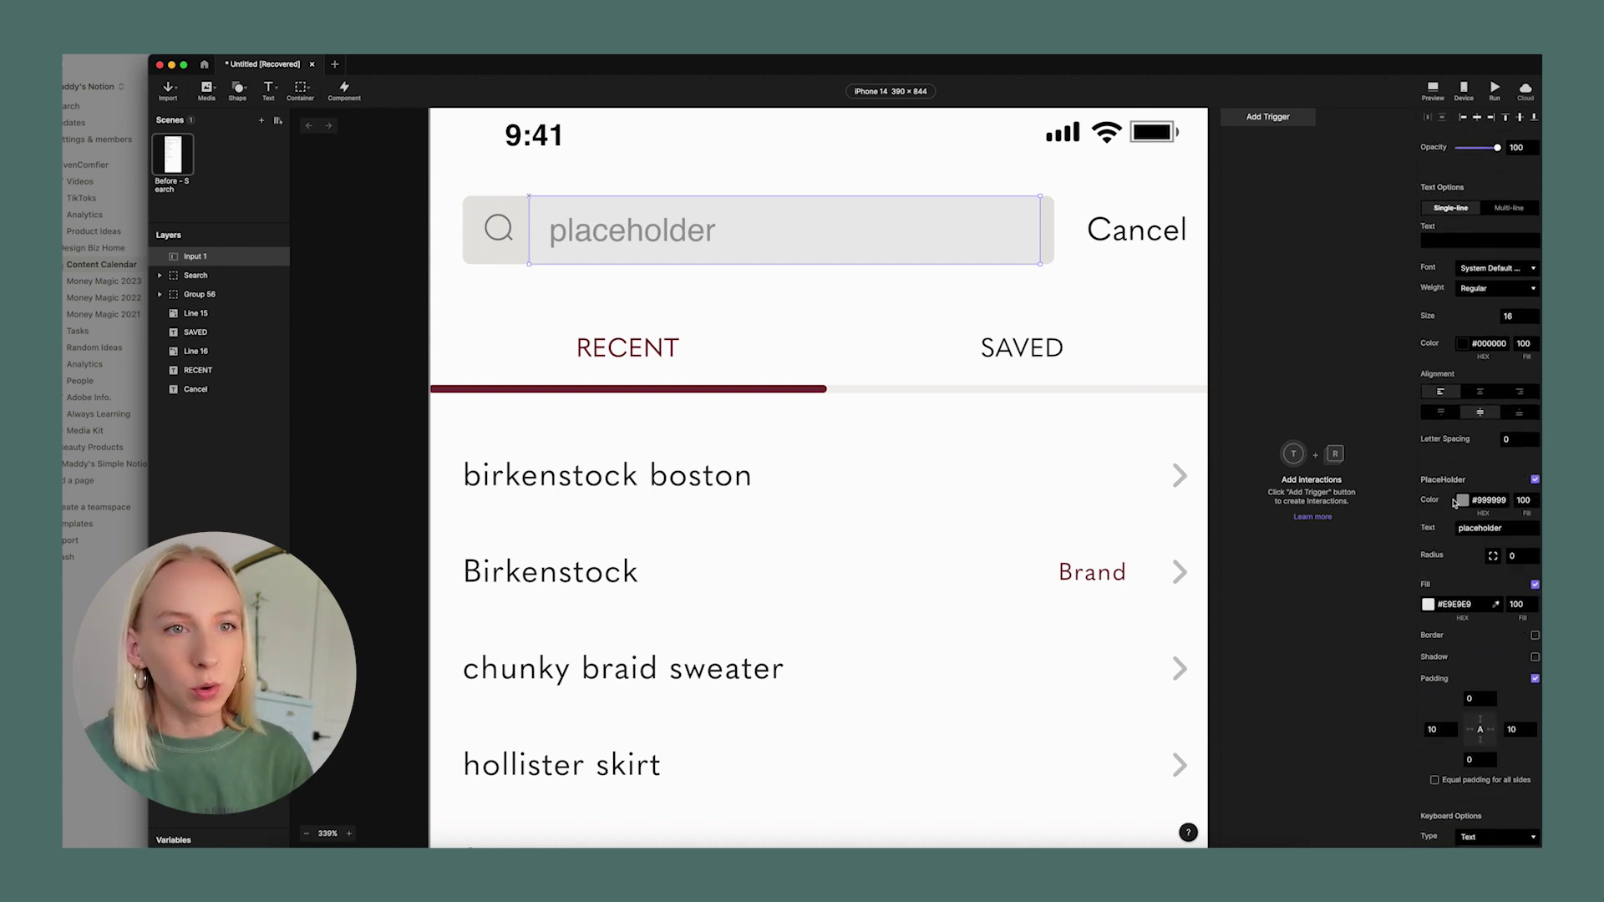
left_click(1463, 500)
left_click(1384, 544)
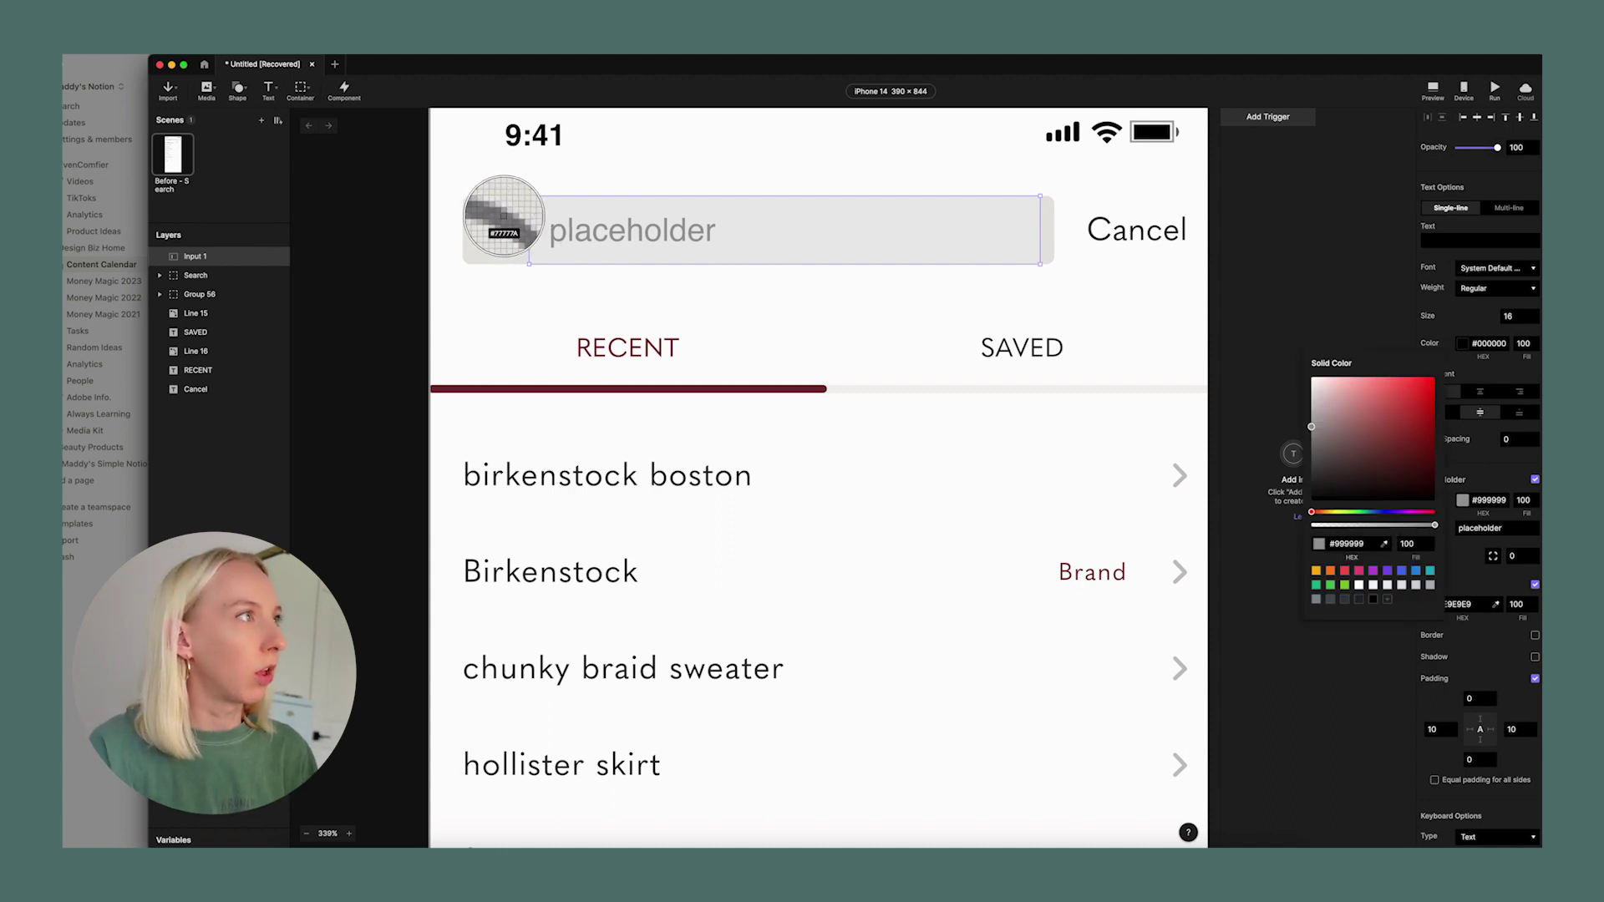
left_click(504, 216)
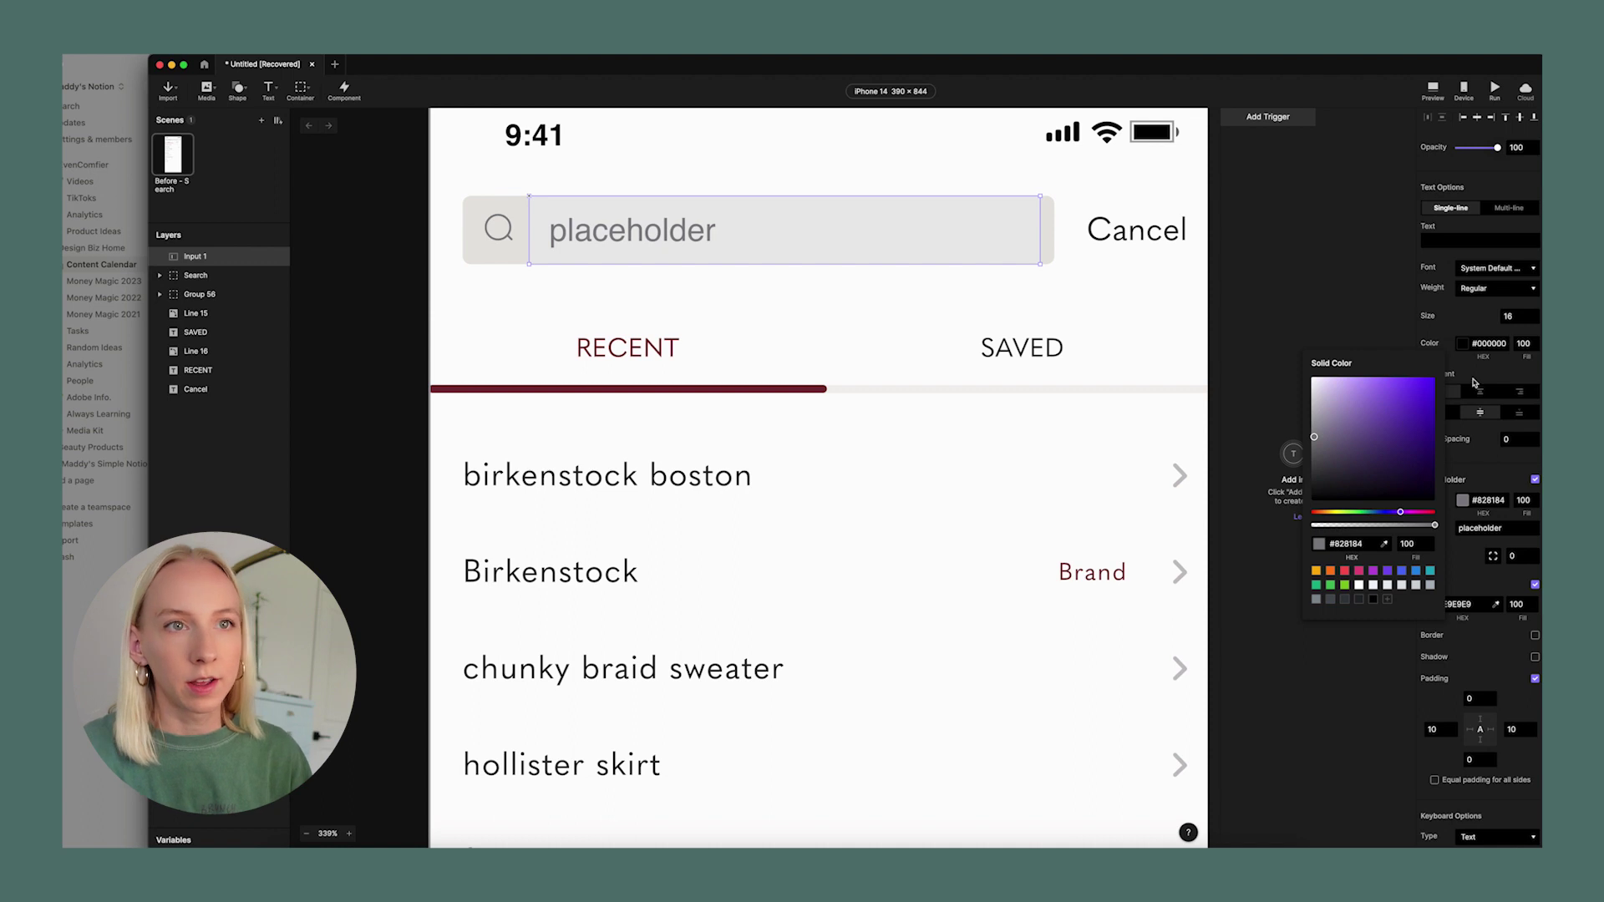
left_click(1501, 642)
Match the input's fill to the search bar with #E6E4E1 and set its font to Quasimoda.
scroll(1496, 571, "down", 5)
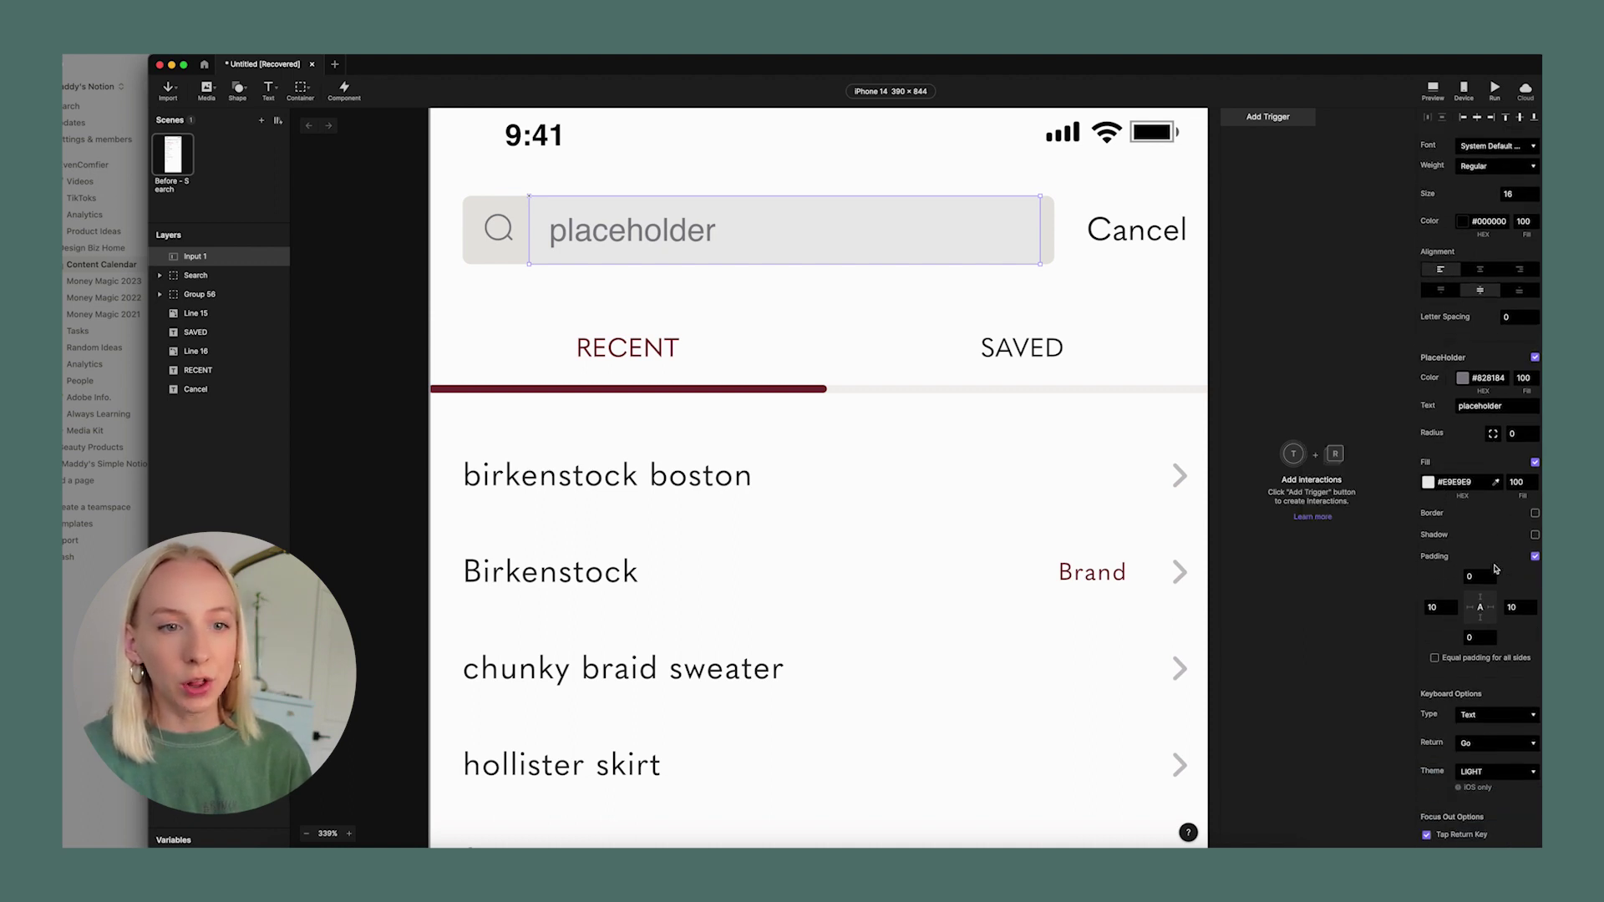
scroll(1496, 571, "up", 4)
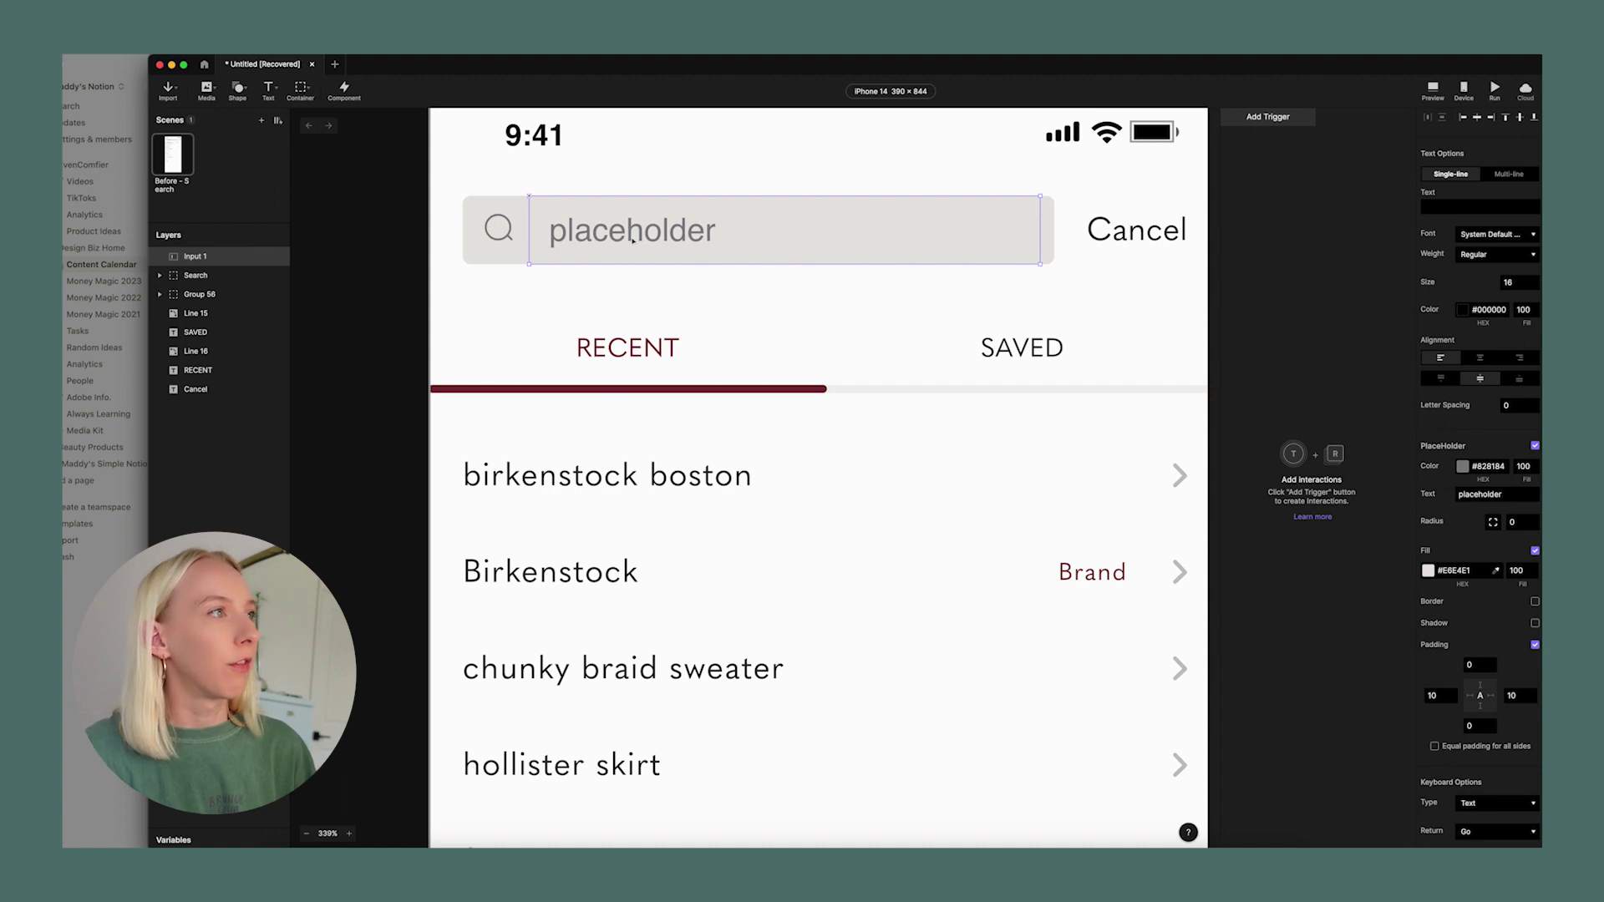
scroll(1508, 444, "up", 1)
left_click(1495, 234)
type("qua")
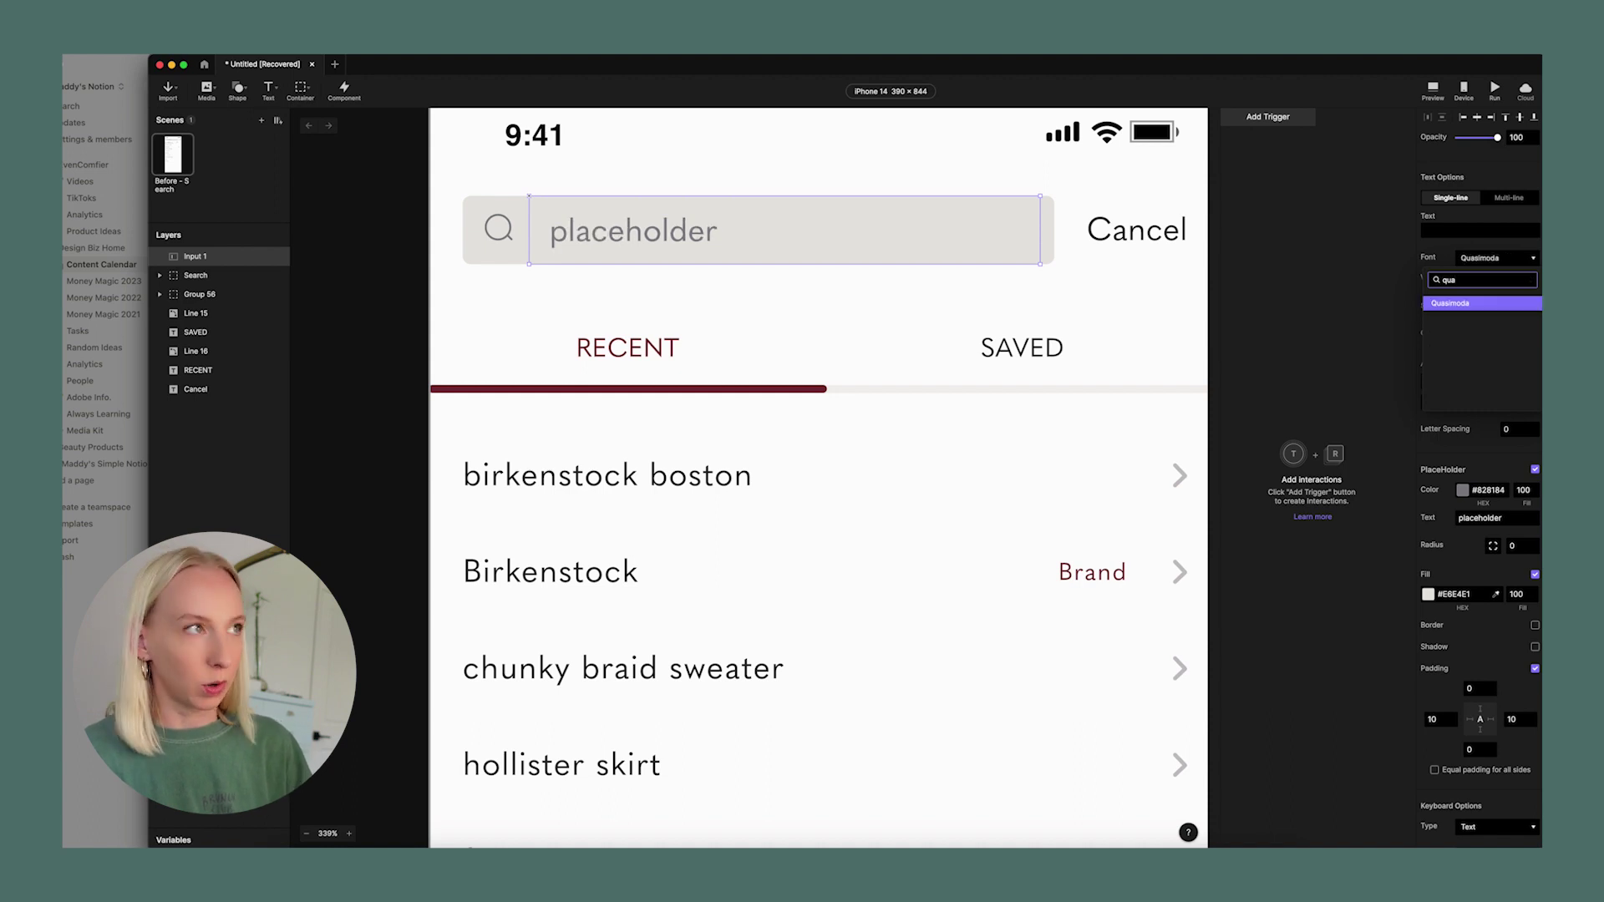
left_click(1451, 304)
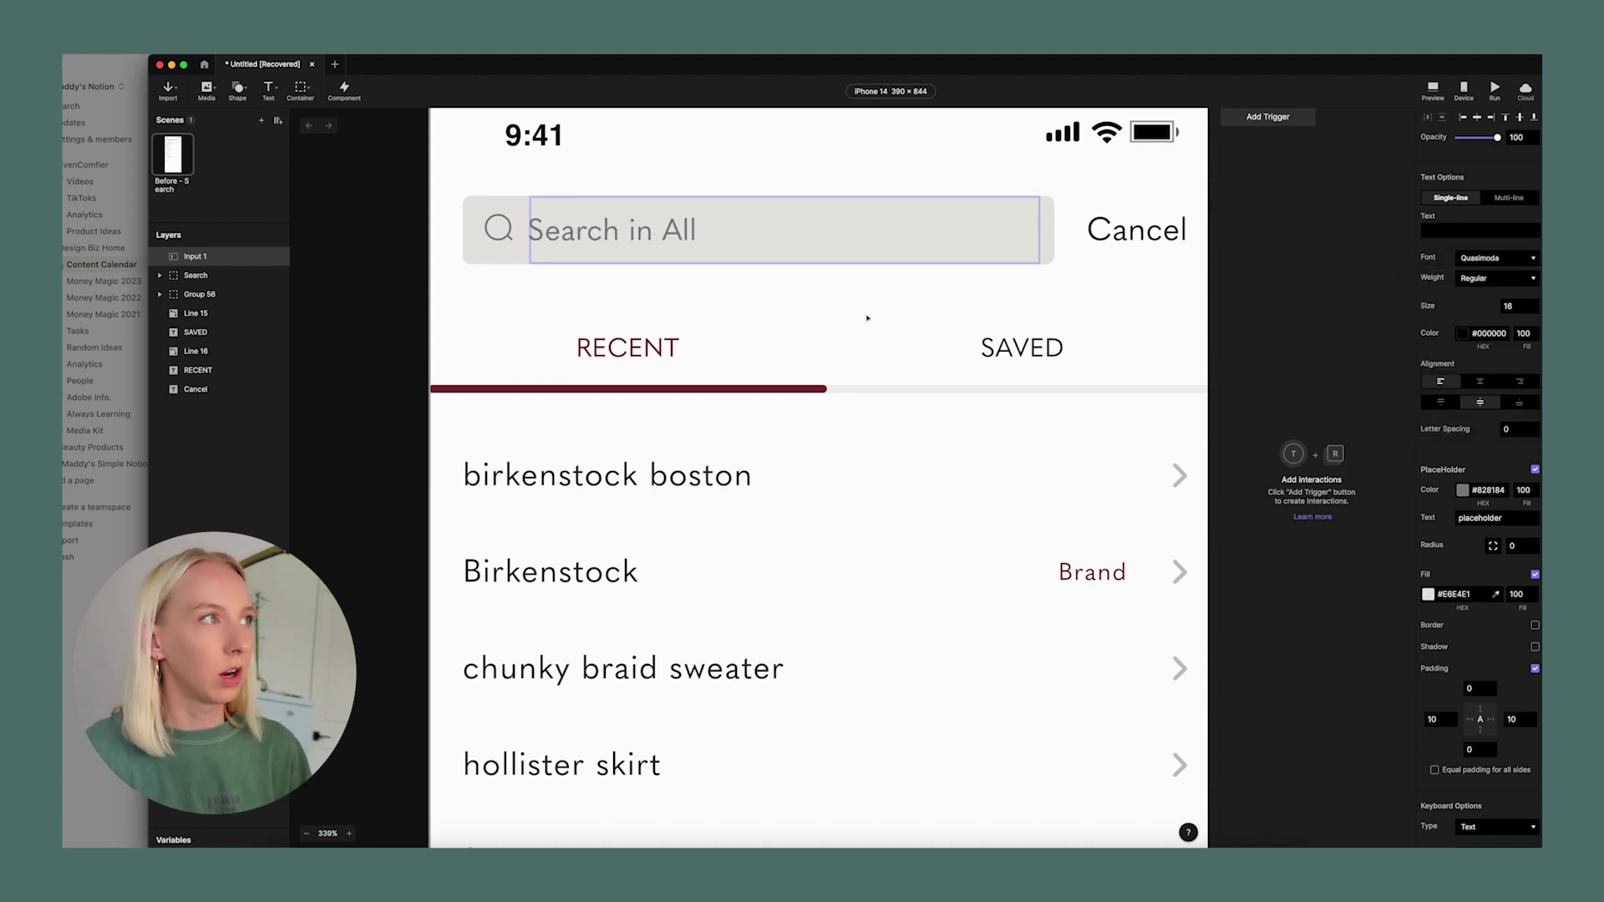
key("Escape")
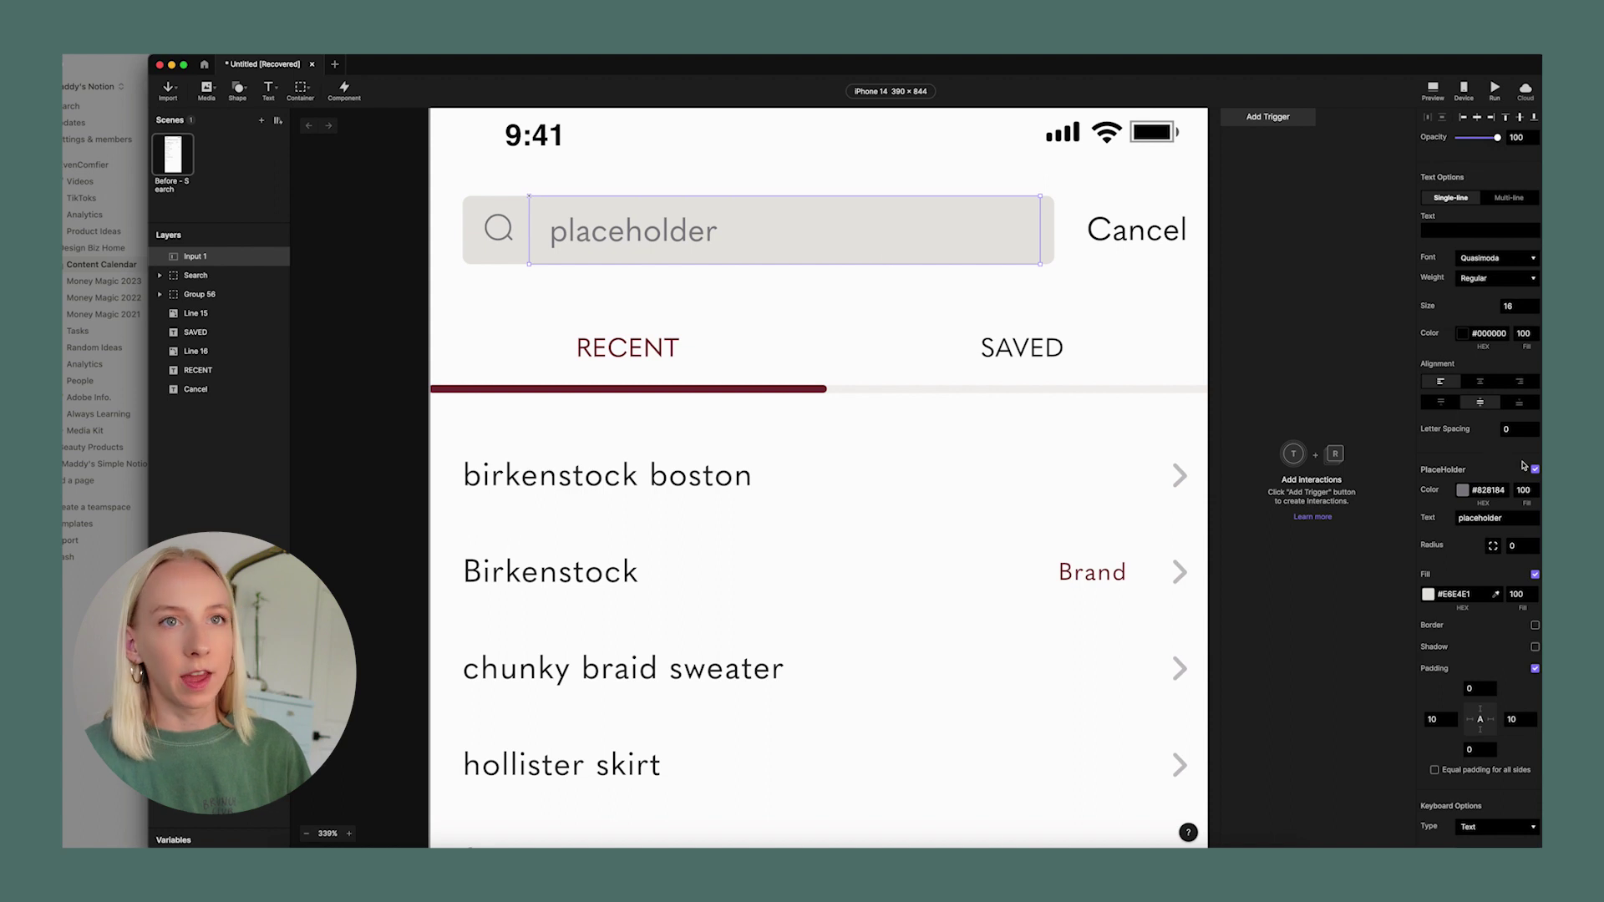
Change the input's placeholder text to "Search in All" and deselect the layer.
scroll(1523, 466, "down", 5)
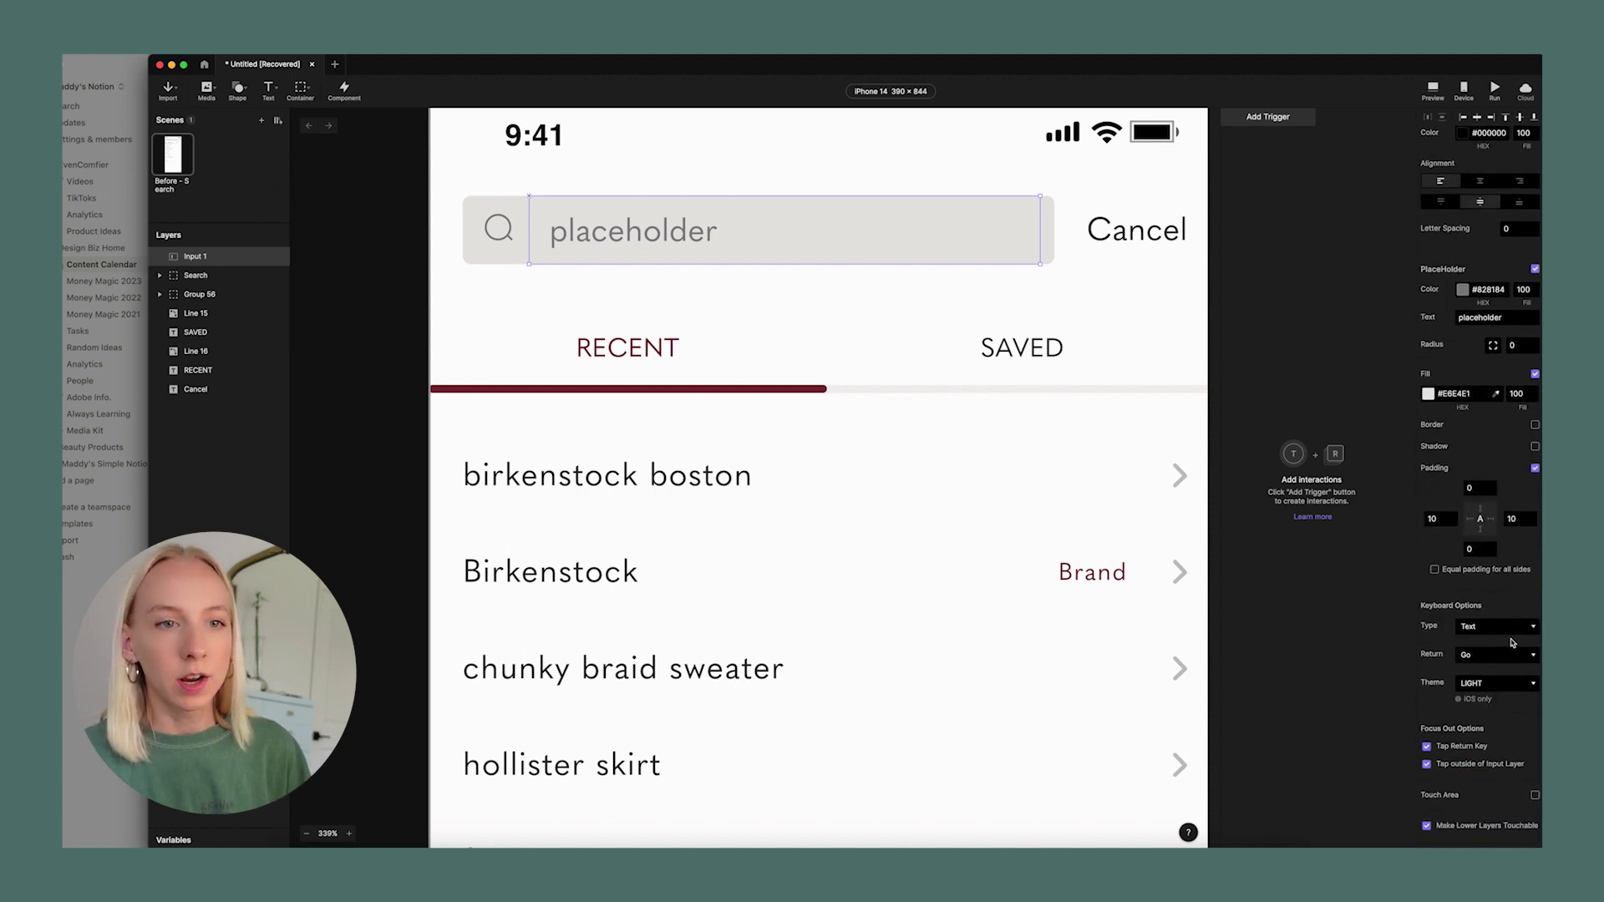
double_click(1474, 315)
type("Search")
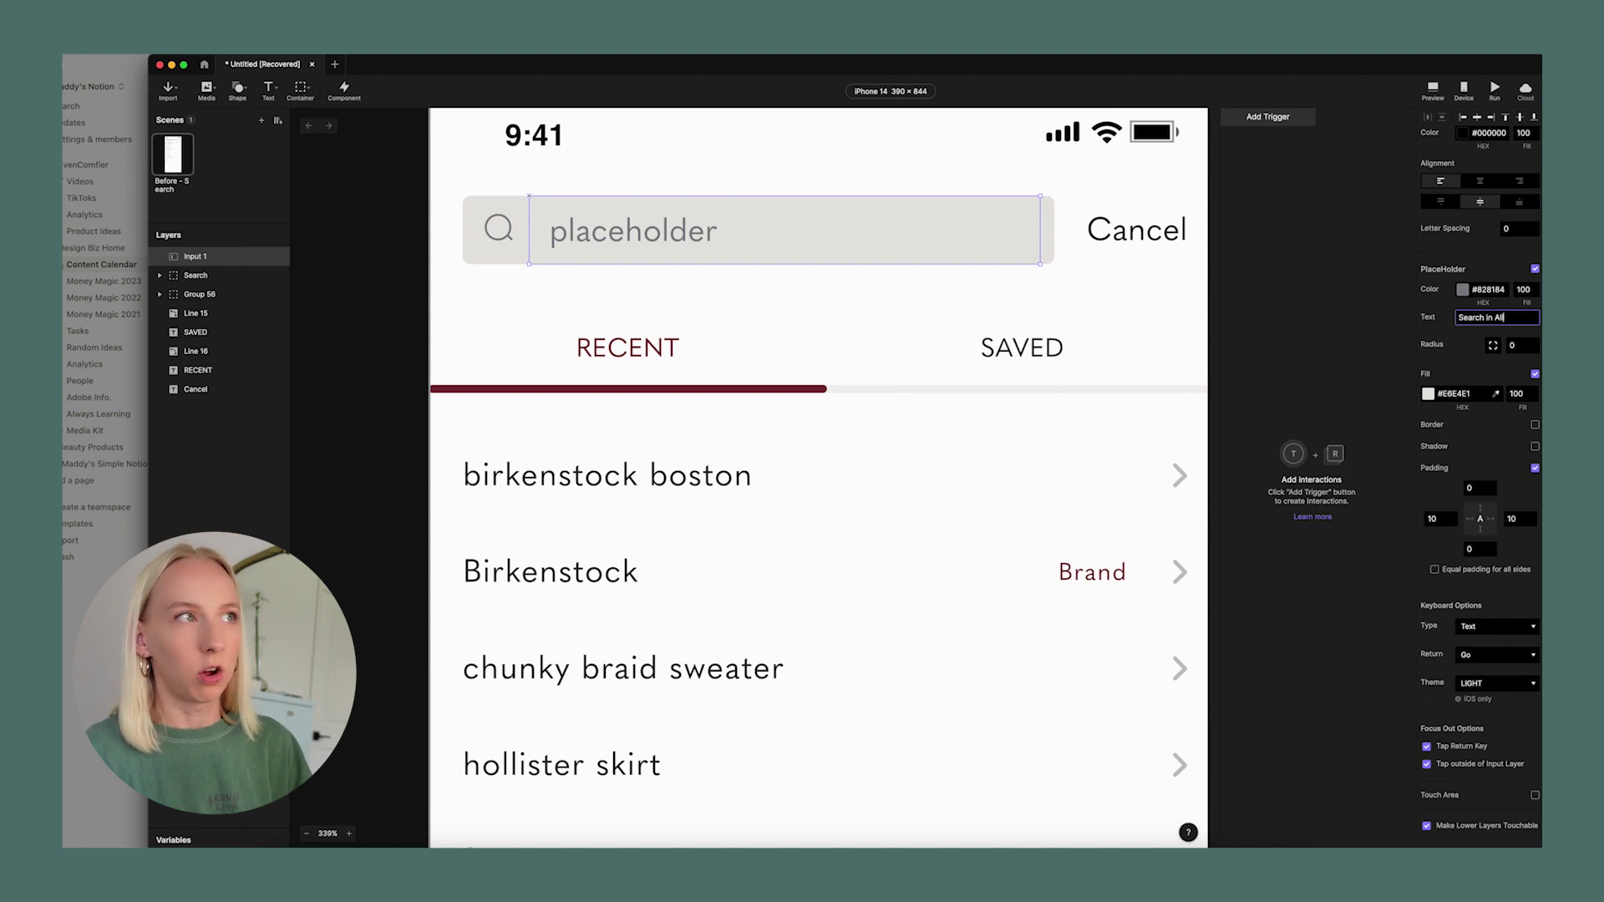
type(" in All")
key("Return")
left_click(1183, 351)
left_click(669, 229)
mouse_move(724, 230)
left_mouse_down()
mouse_move(734, 295)
mouse_move(732, 226)
left_mouse_up()
left_click(986, 310)
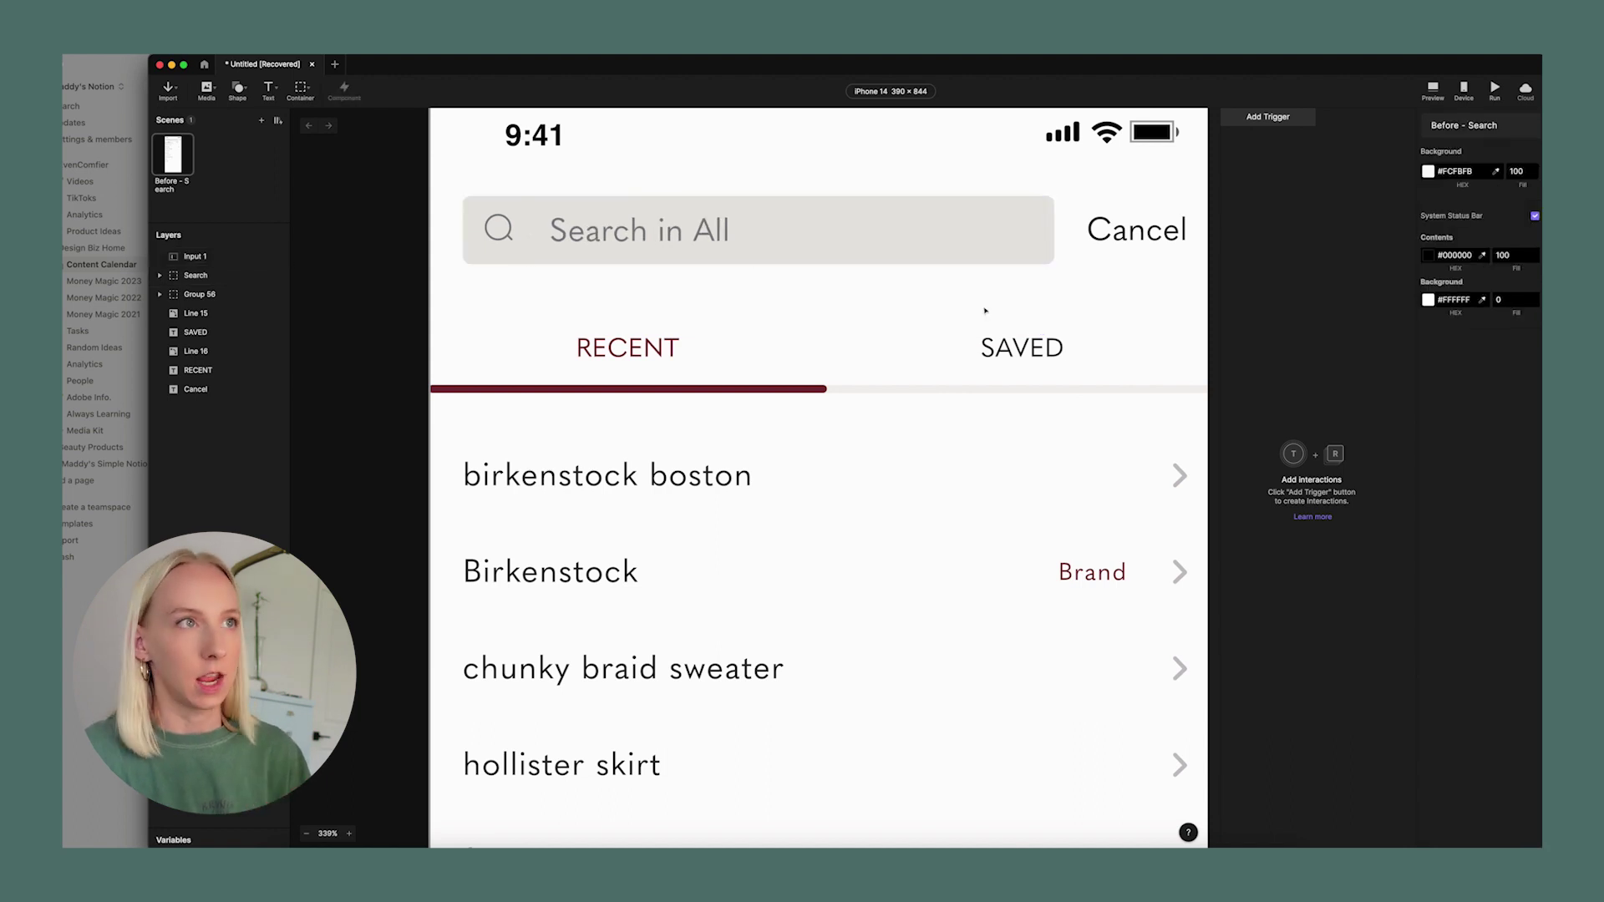
Test the search field's pop-up keyboard in the desktop preview, close it, and open the device options for testing on the phone.
scroll(737, 326, "down", 5)
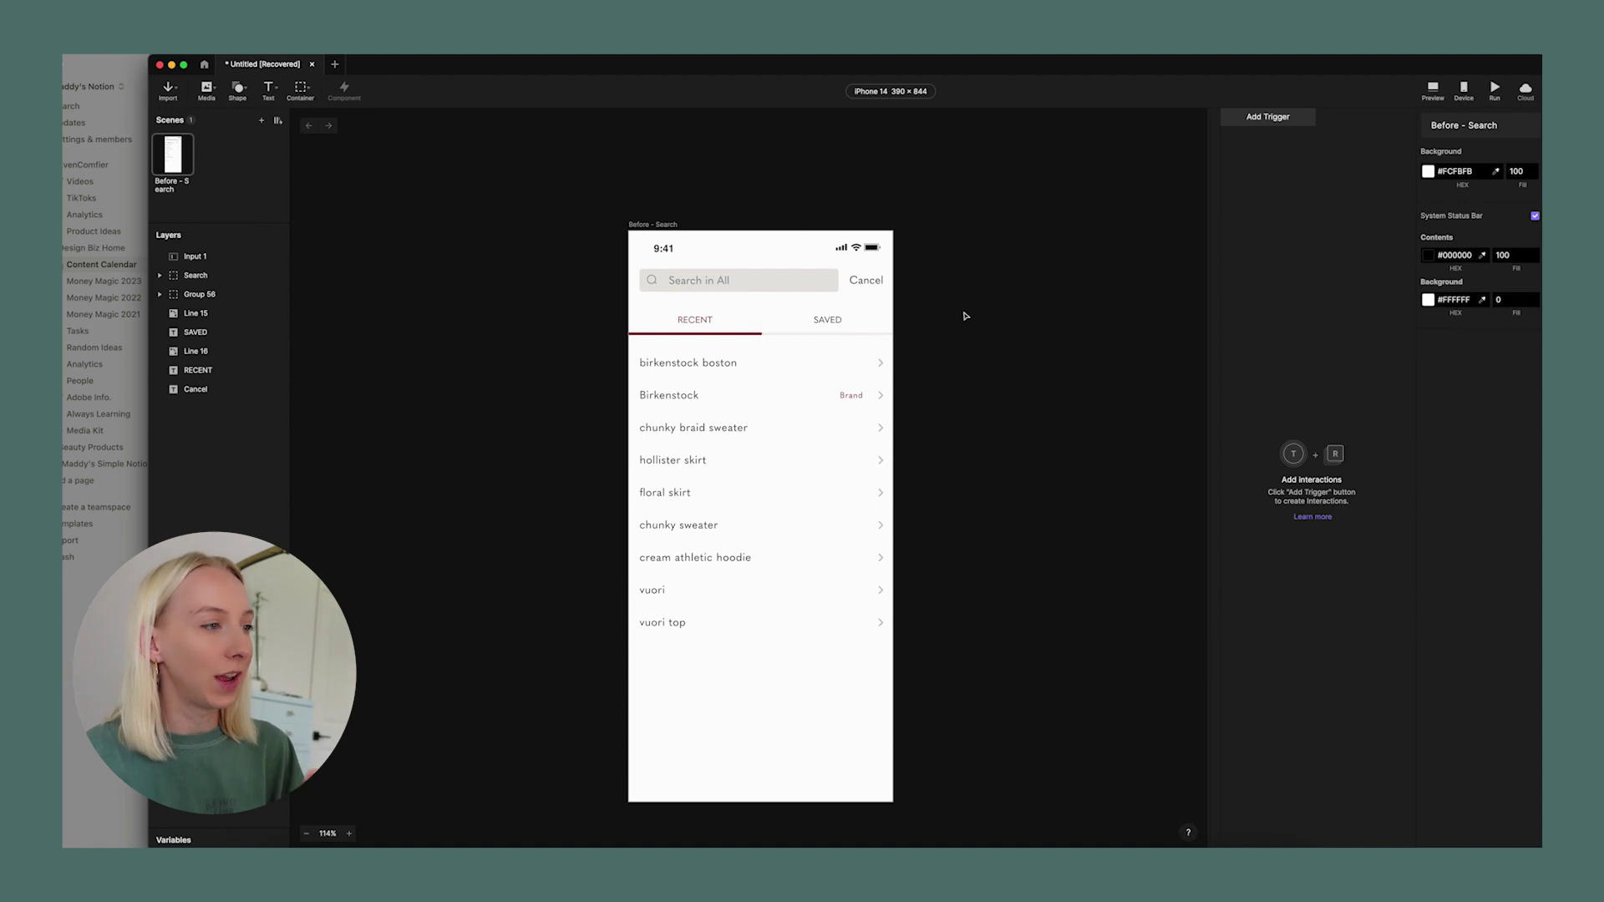
scroll(965, 315, "down", 1)
scroll(964, 316, "right", 1)
scroll(965, 316, "left", 1)
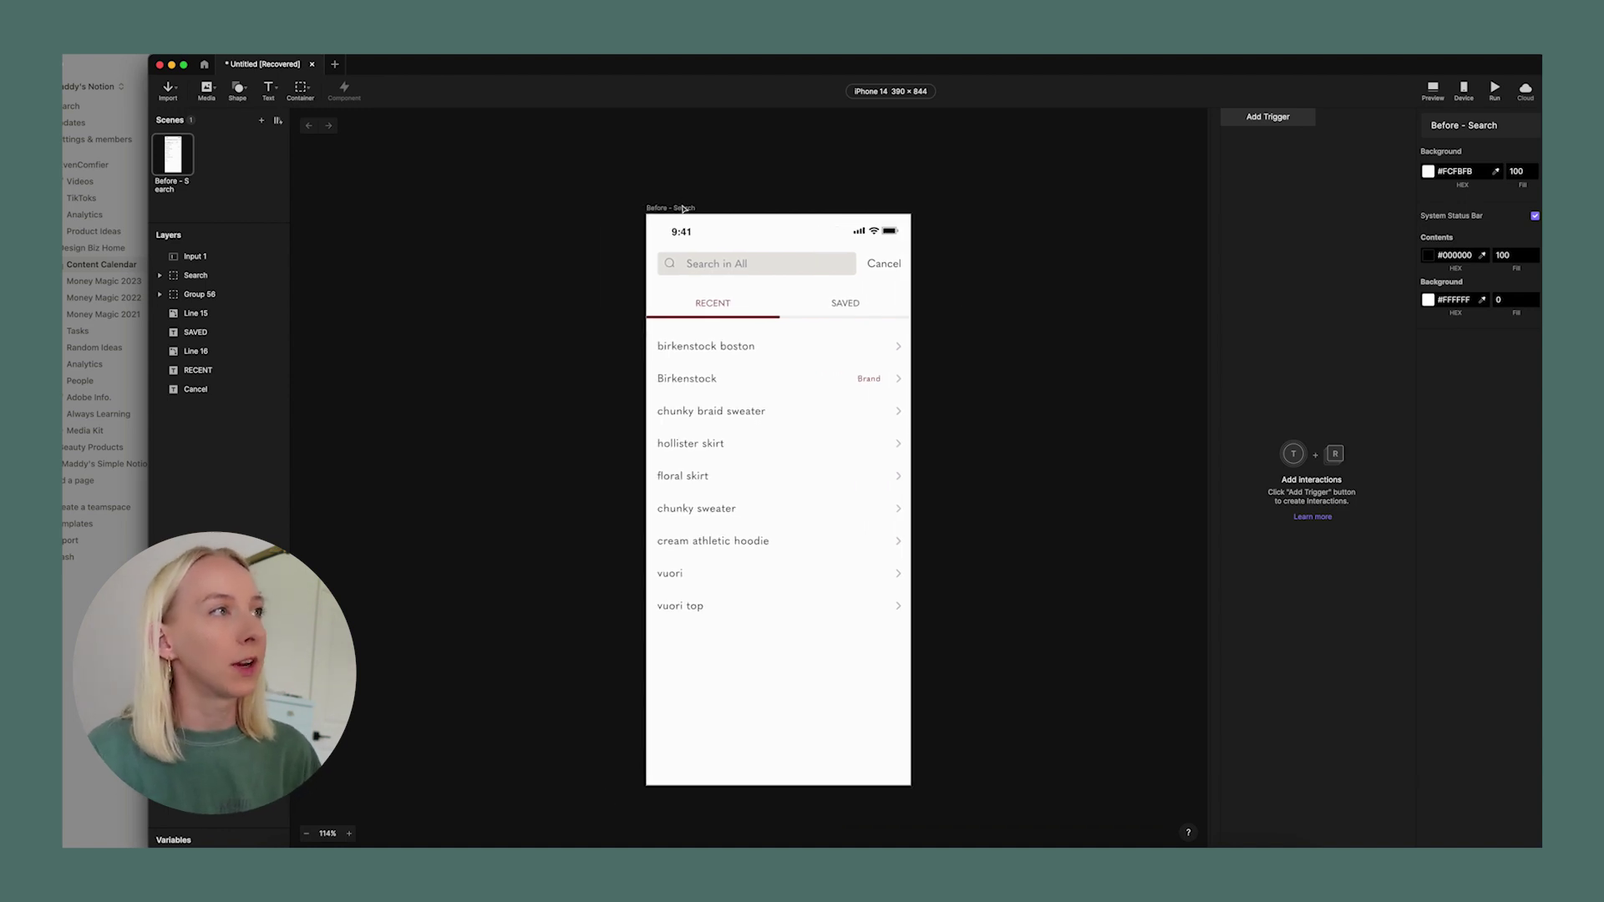
left_click(1432, 89)
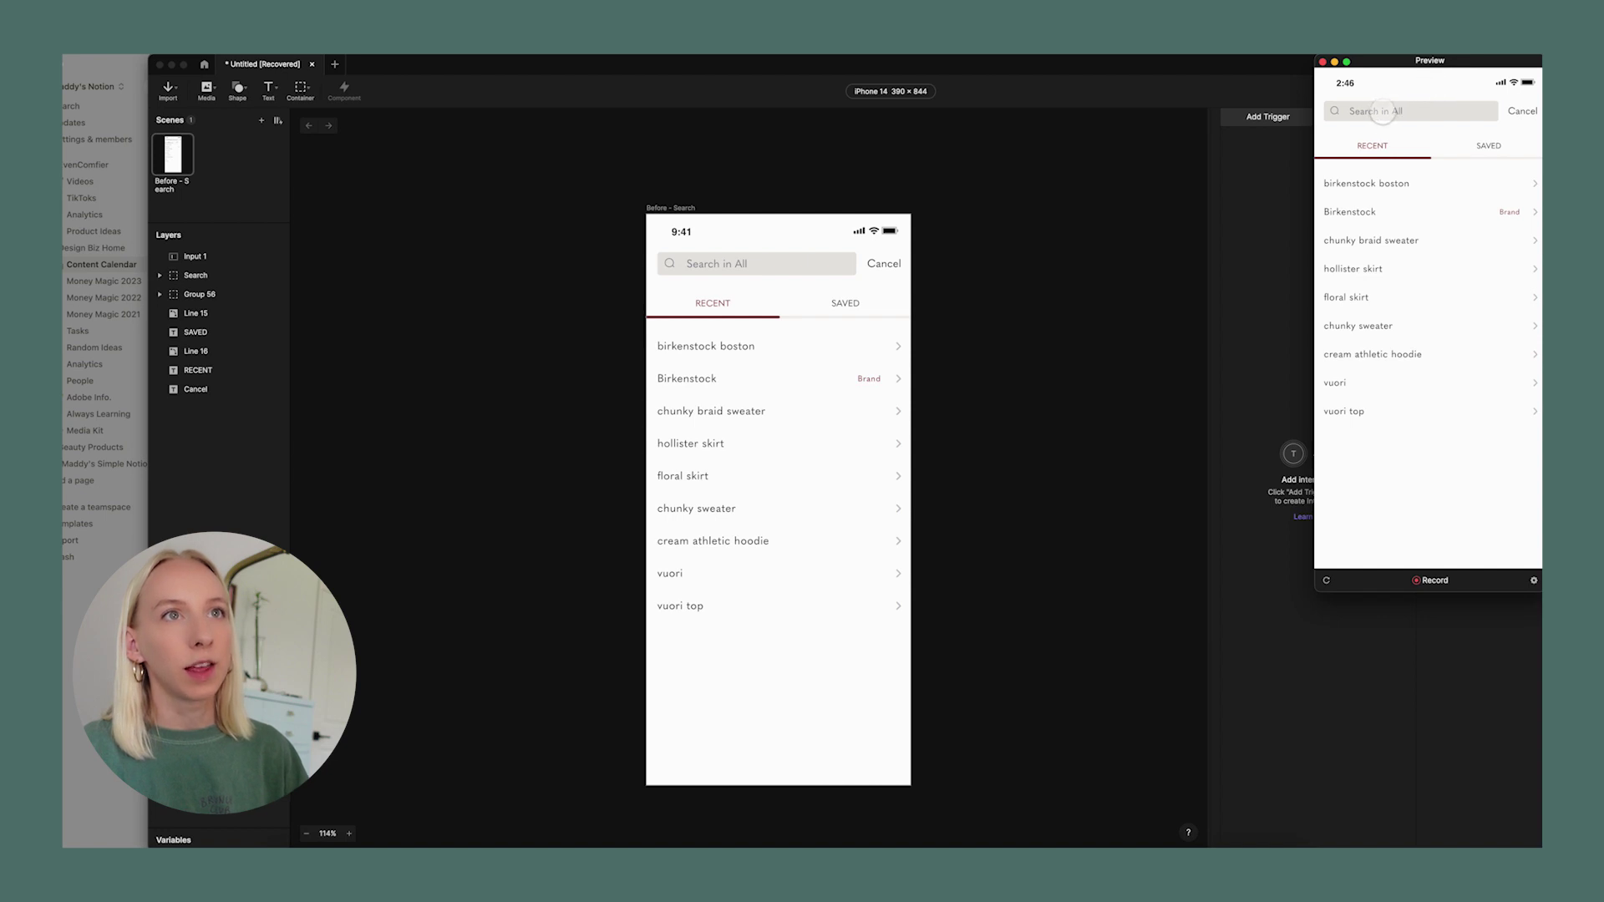
left_click(1382, 113)
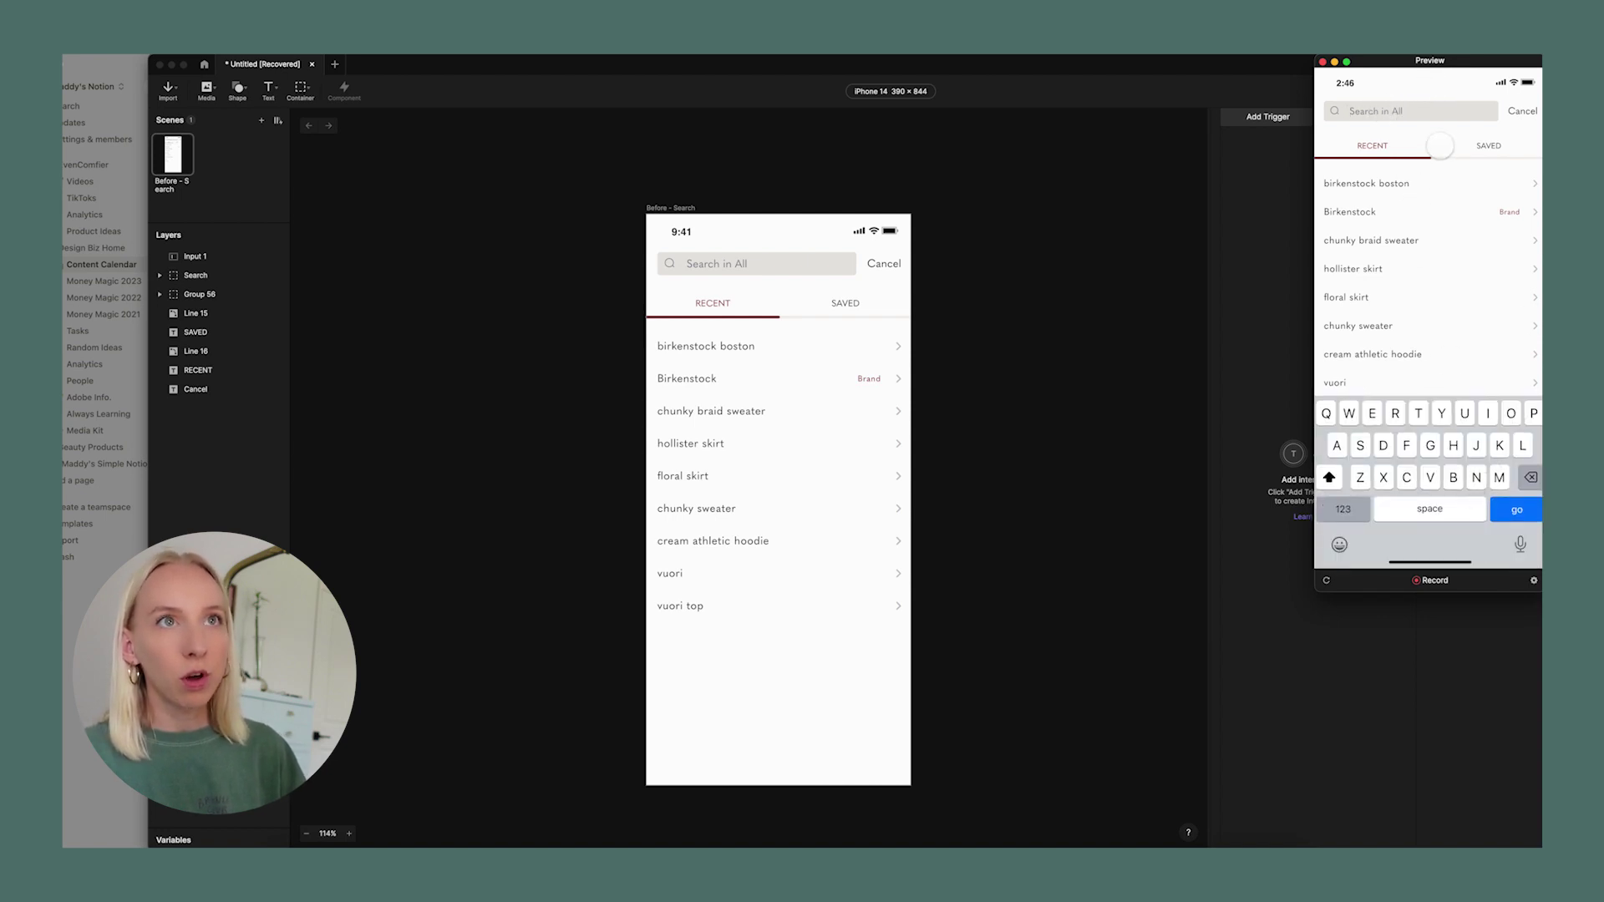
left_click_drag(1468, 67, 1086, 225)
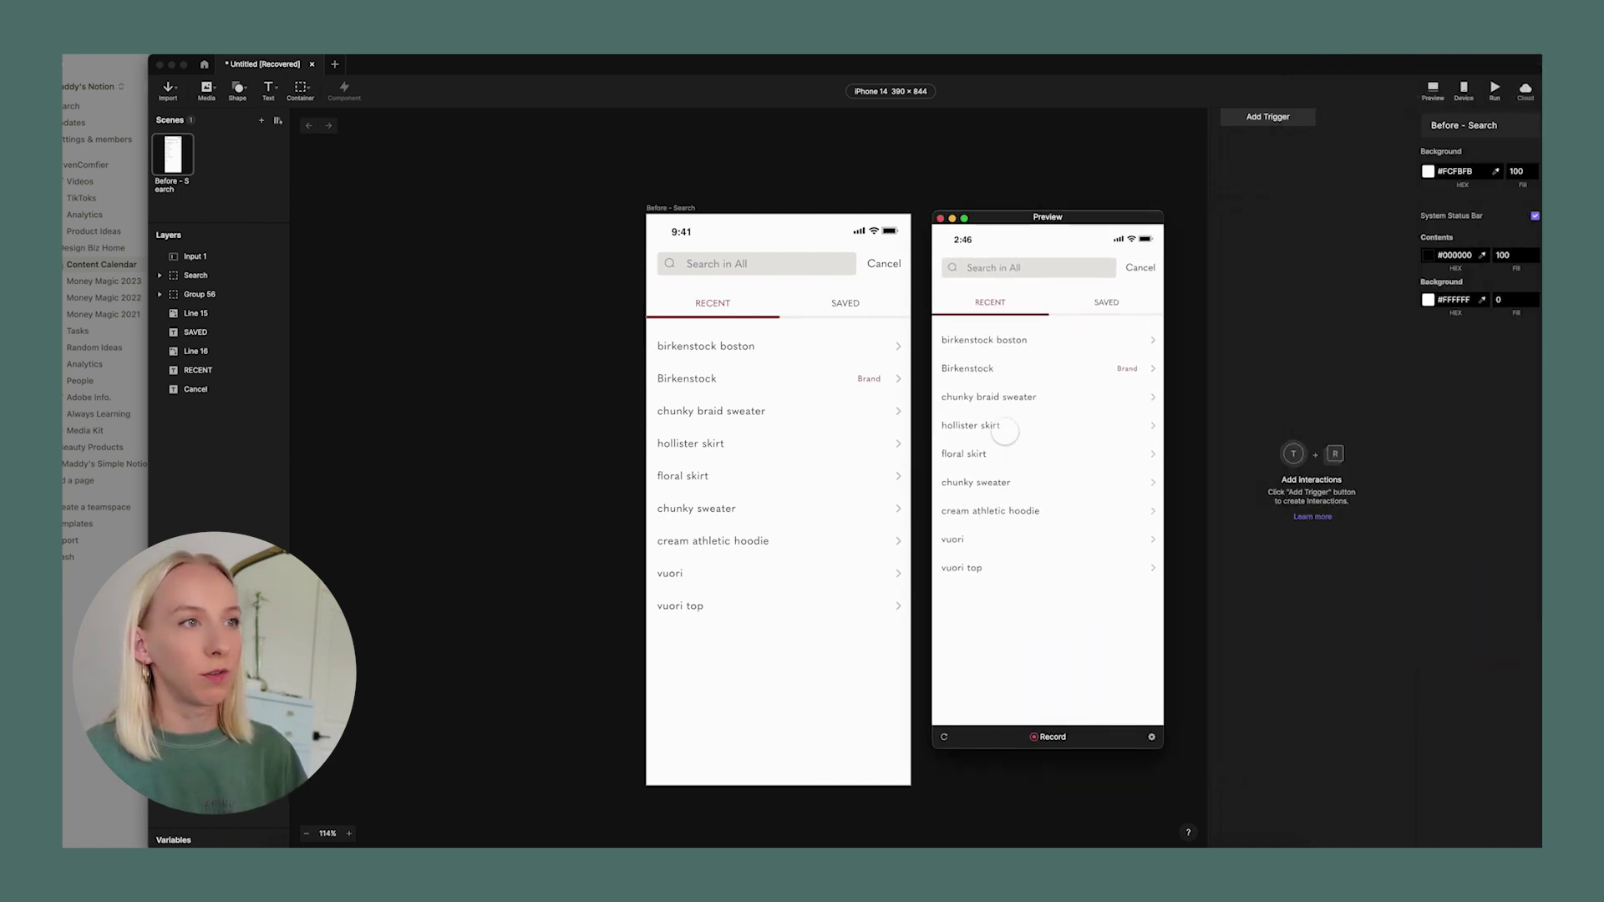
left_click(1005, 272)
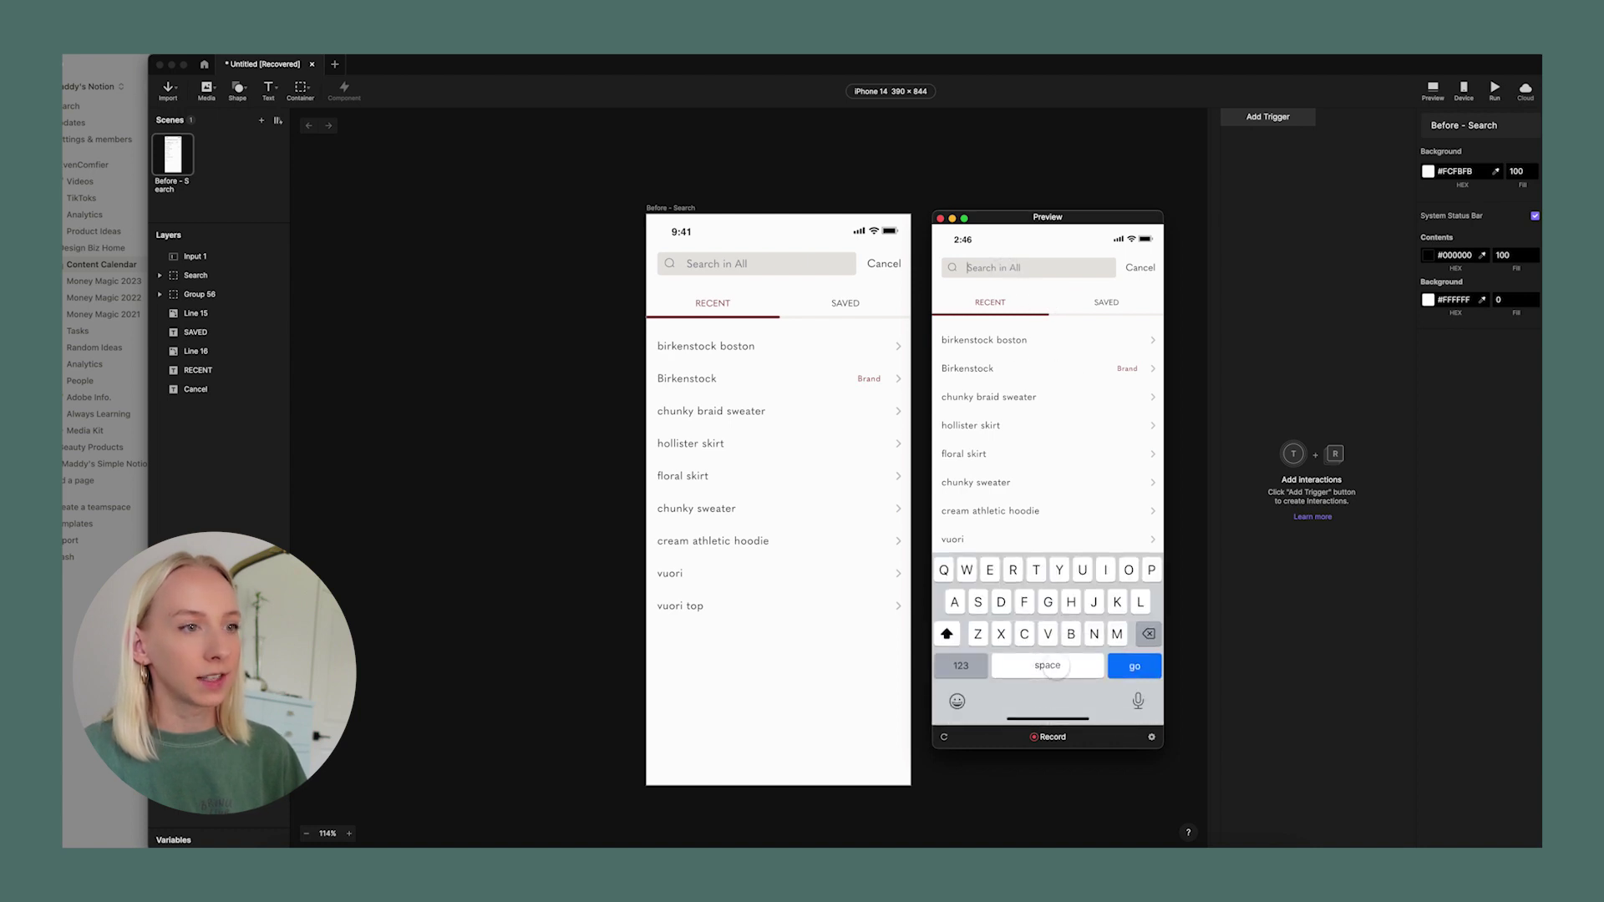
left_click(1049, 648)
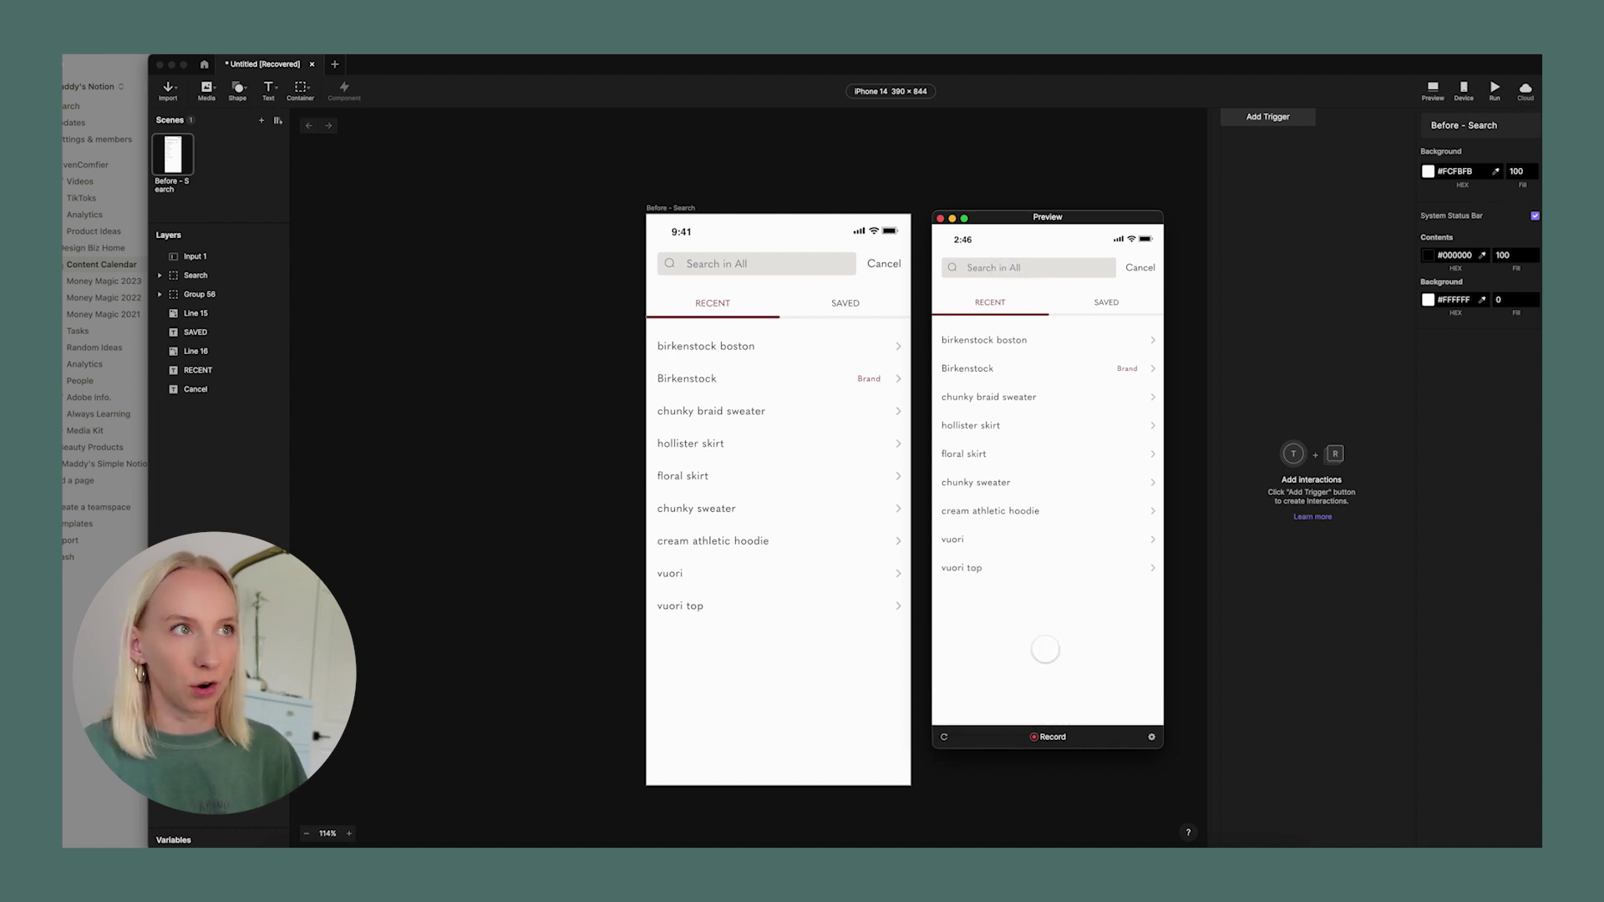
left_click(940, 218)
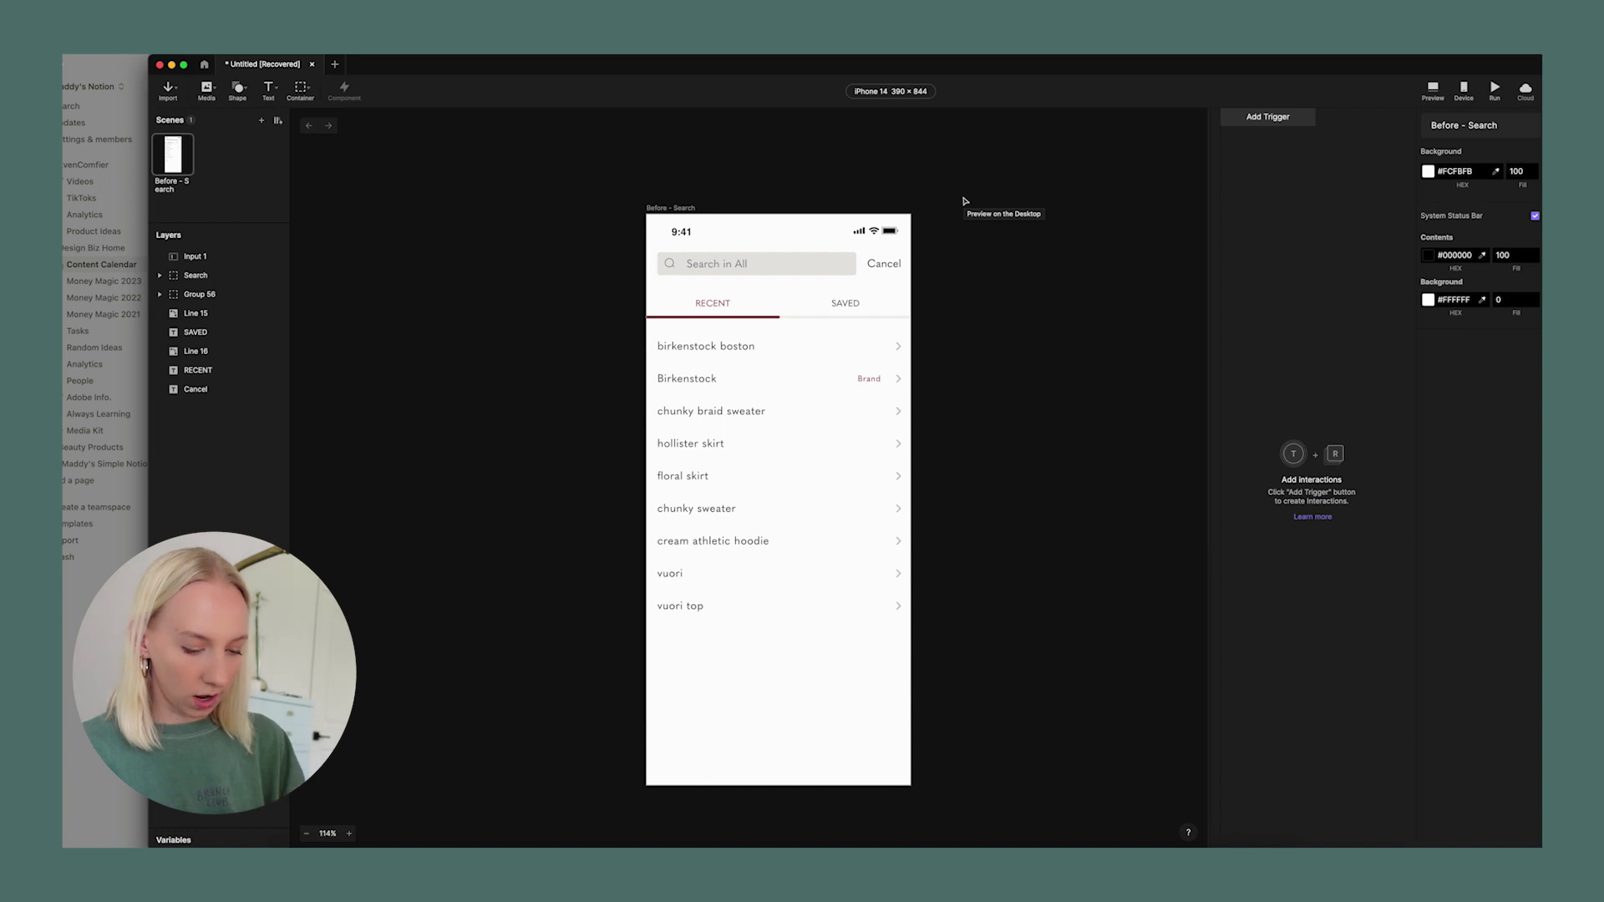
left_click(1463, 88)
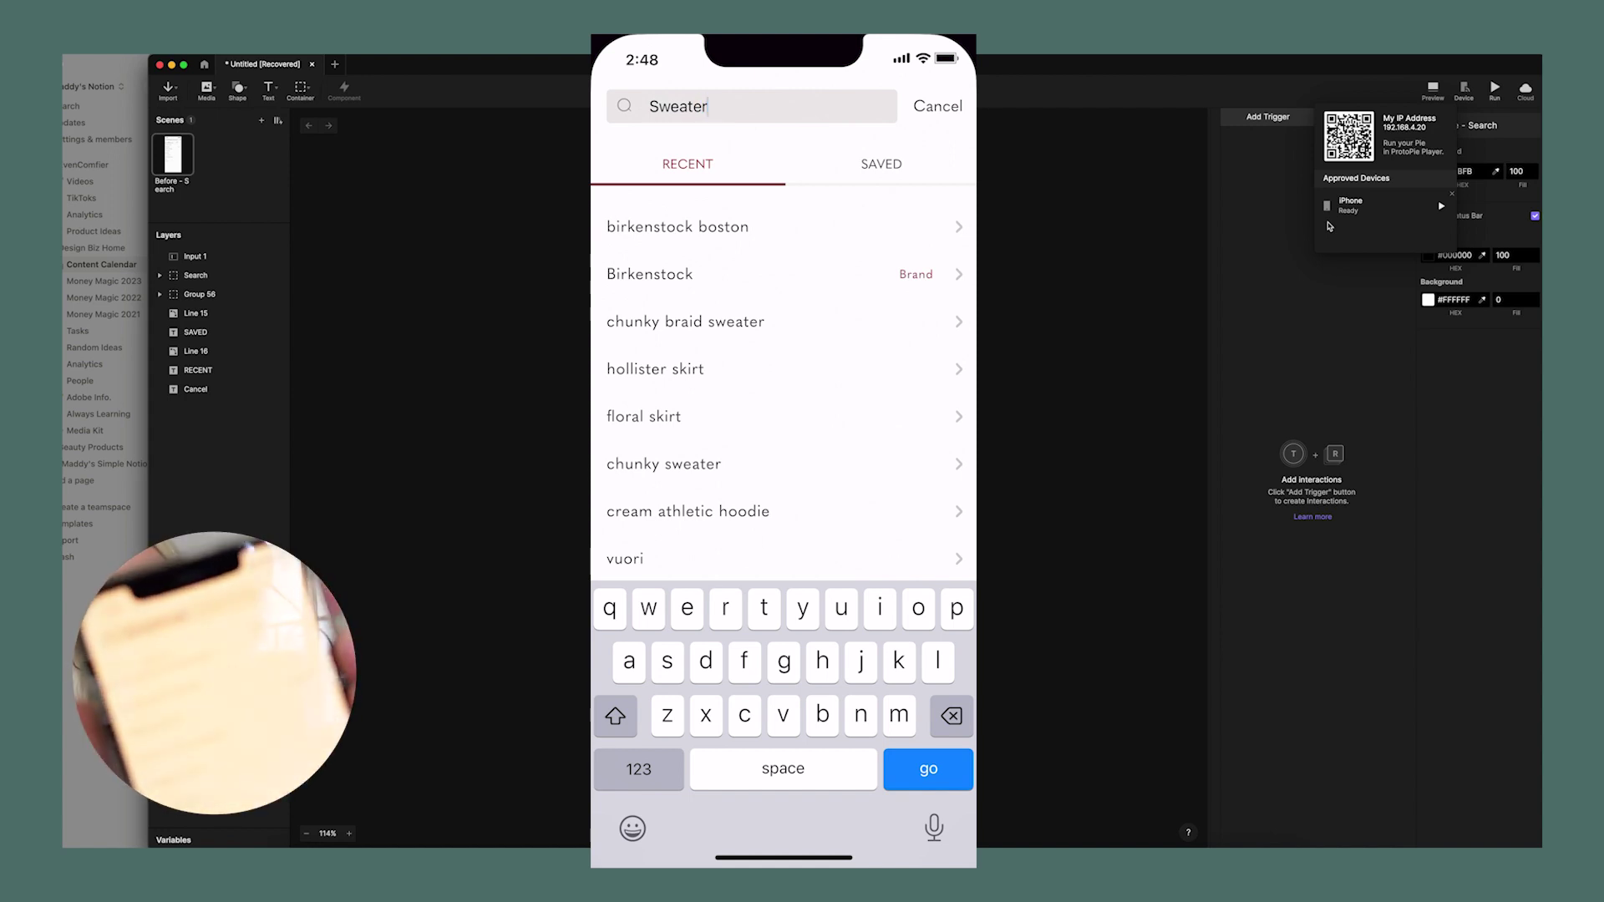
Set the keyboard type of the Search input layer to Number.
left_click(665, 225)
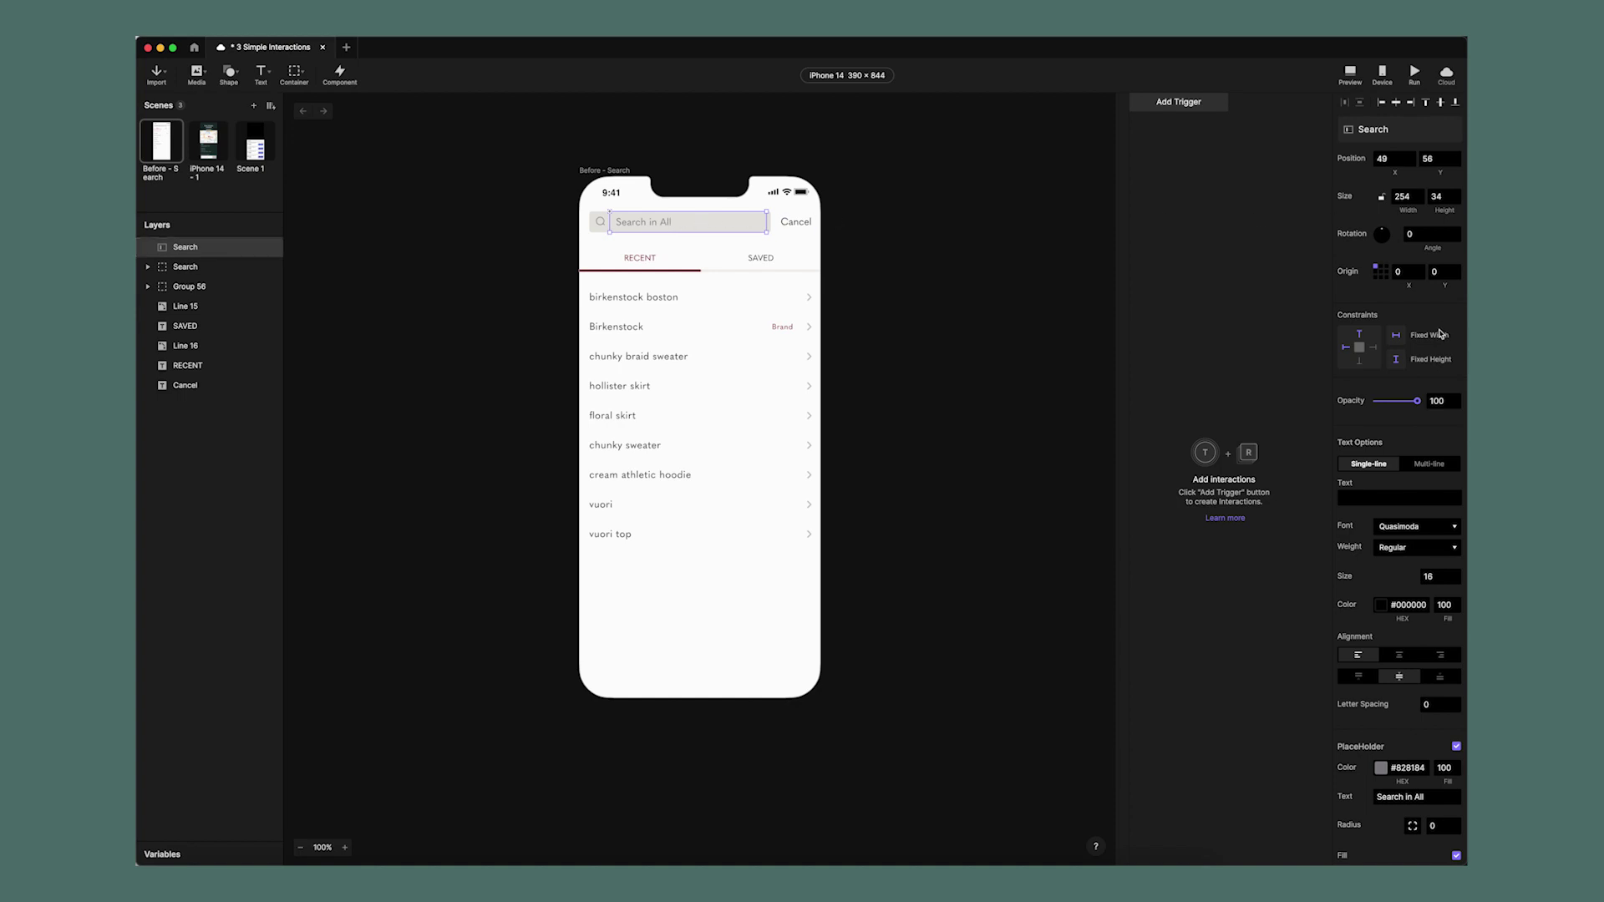
scroll(1439, 334, "down", 10)
left_click(1416, 631)
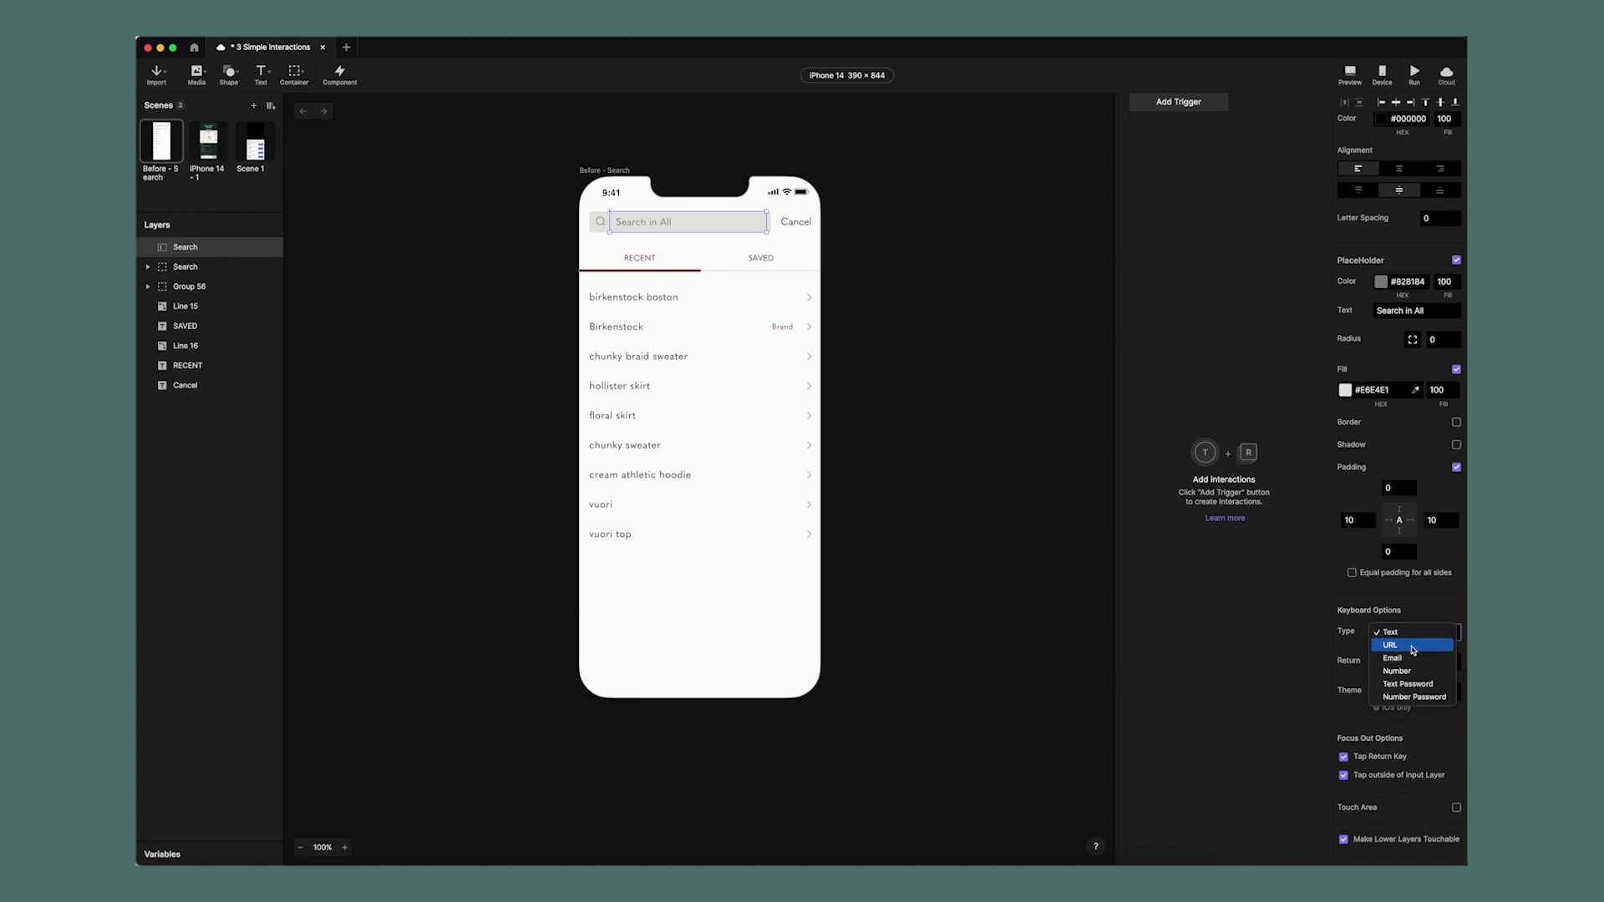
left_click(1423, 673)
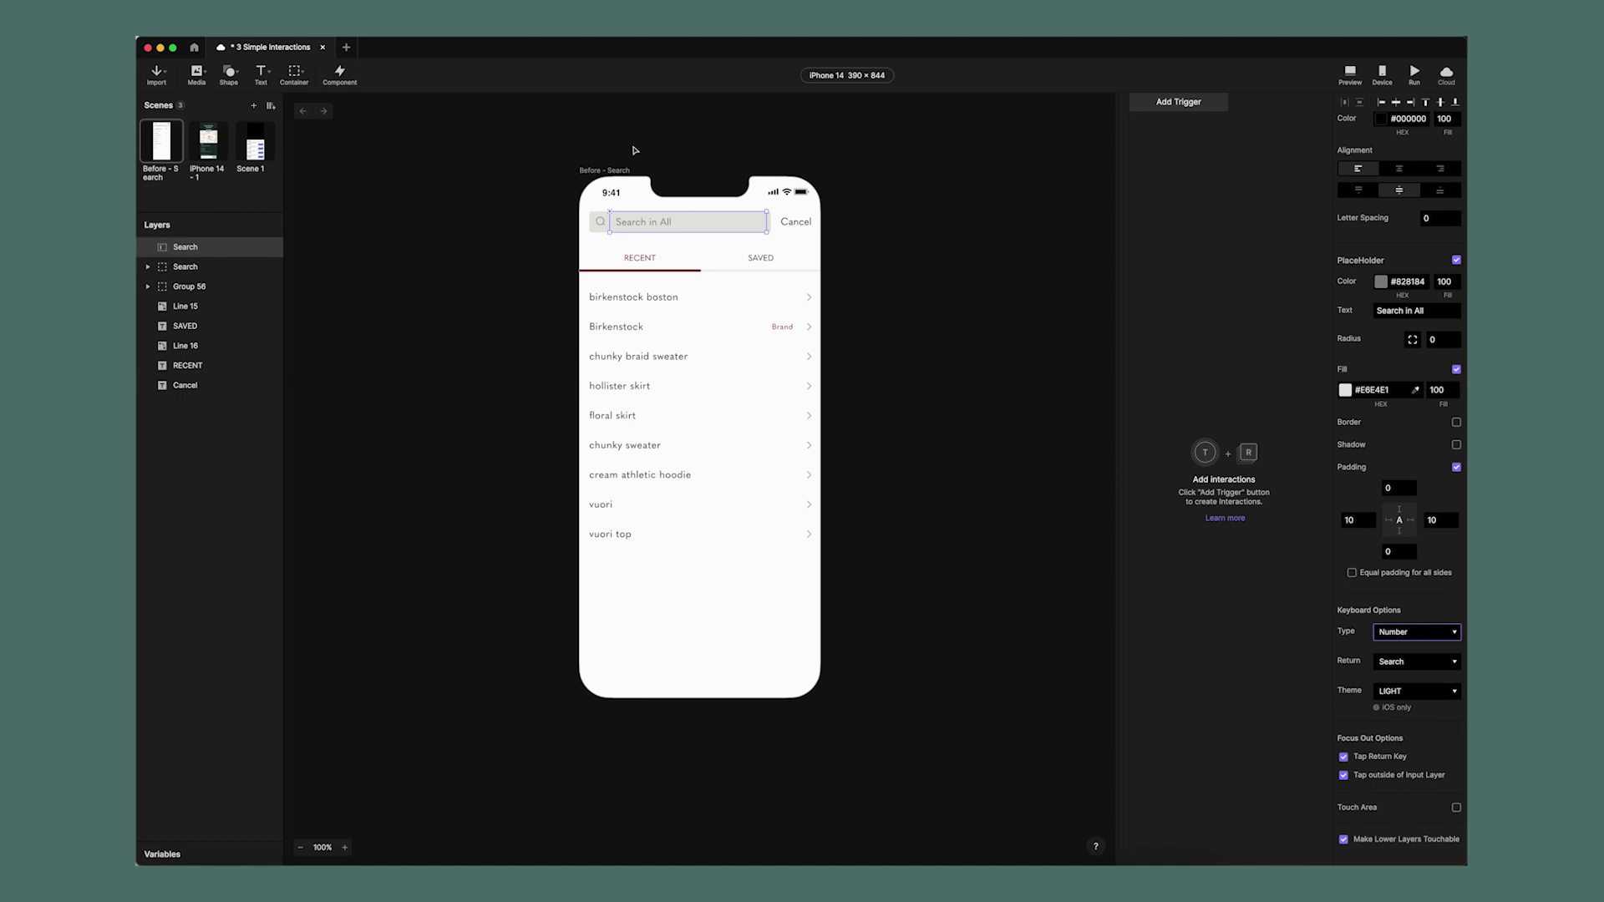
Preview the scene, test the number keypad by activating the search field, and close the preview.
left_click(614, 172)
left_click(1353, 75)
left_click(1298, 96)
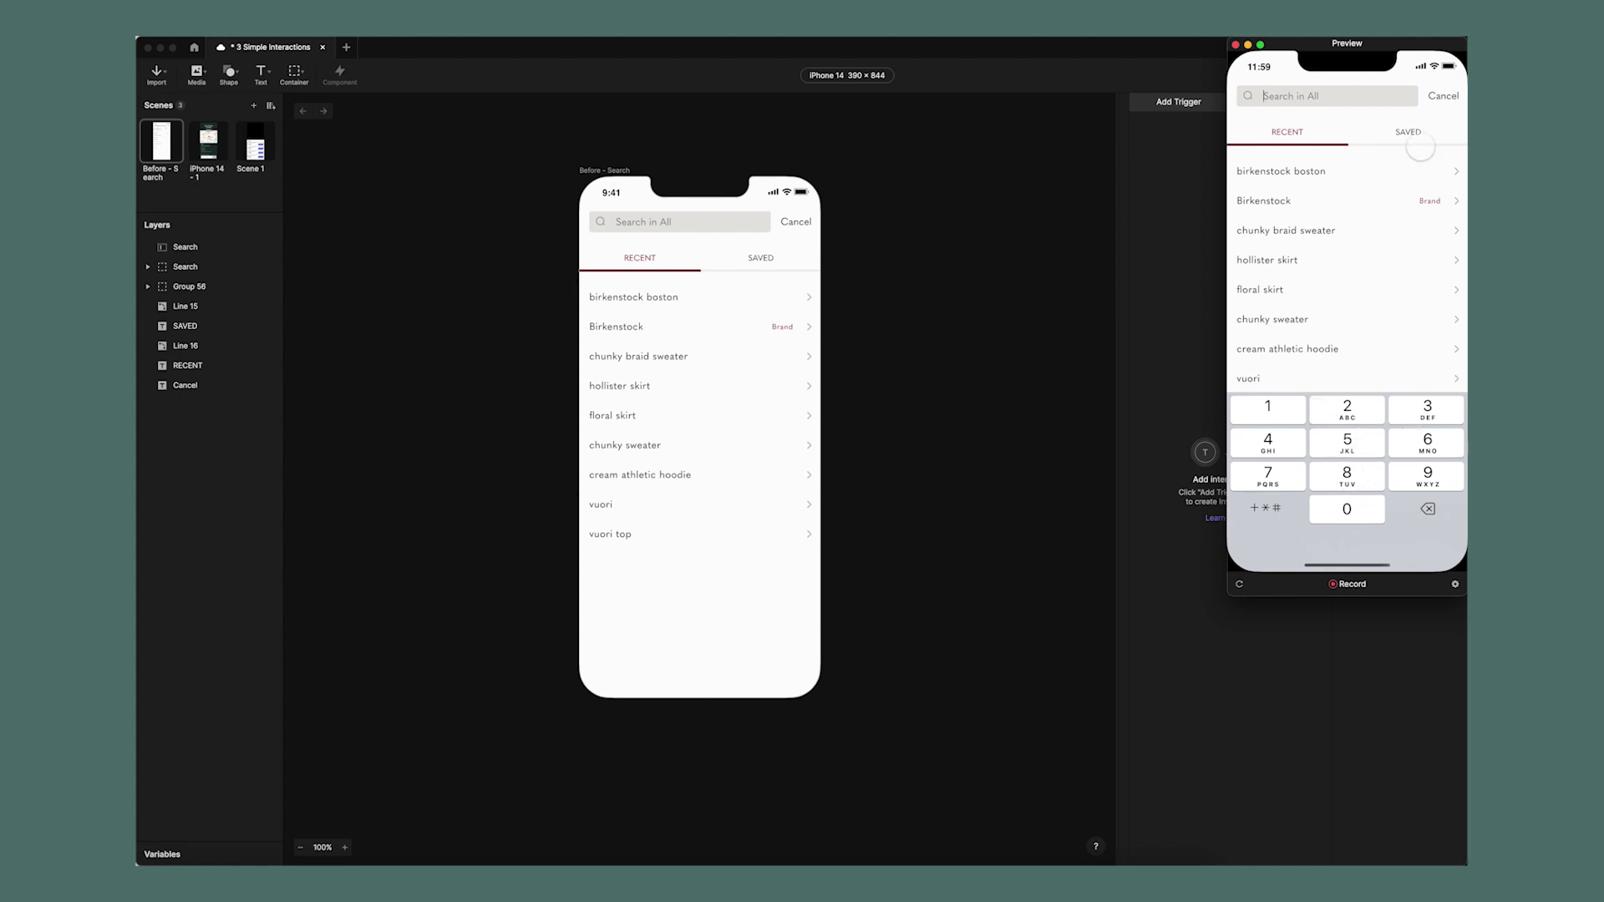
left_click(1235, 45)
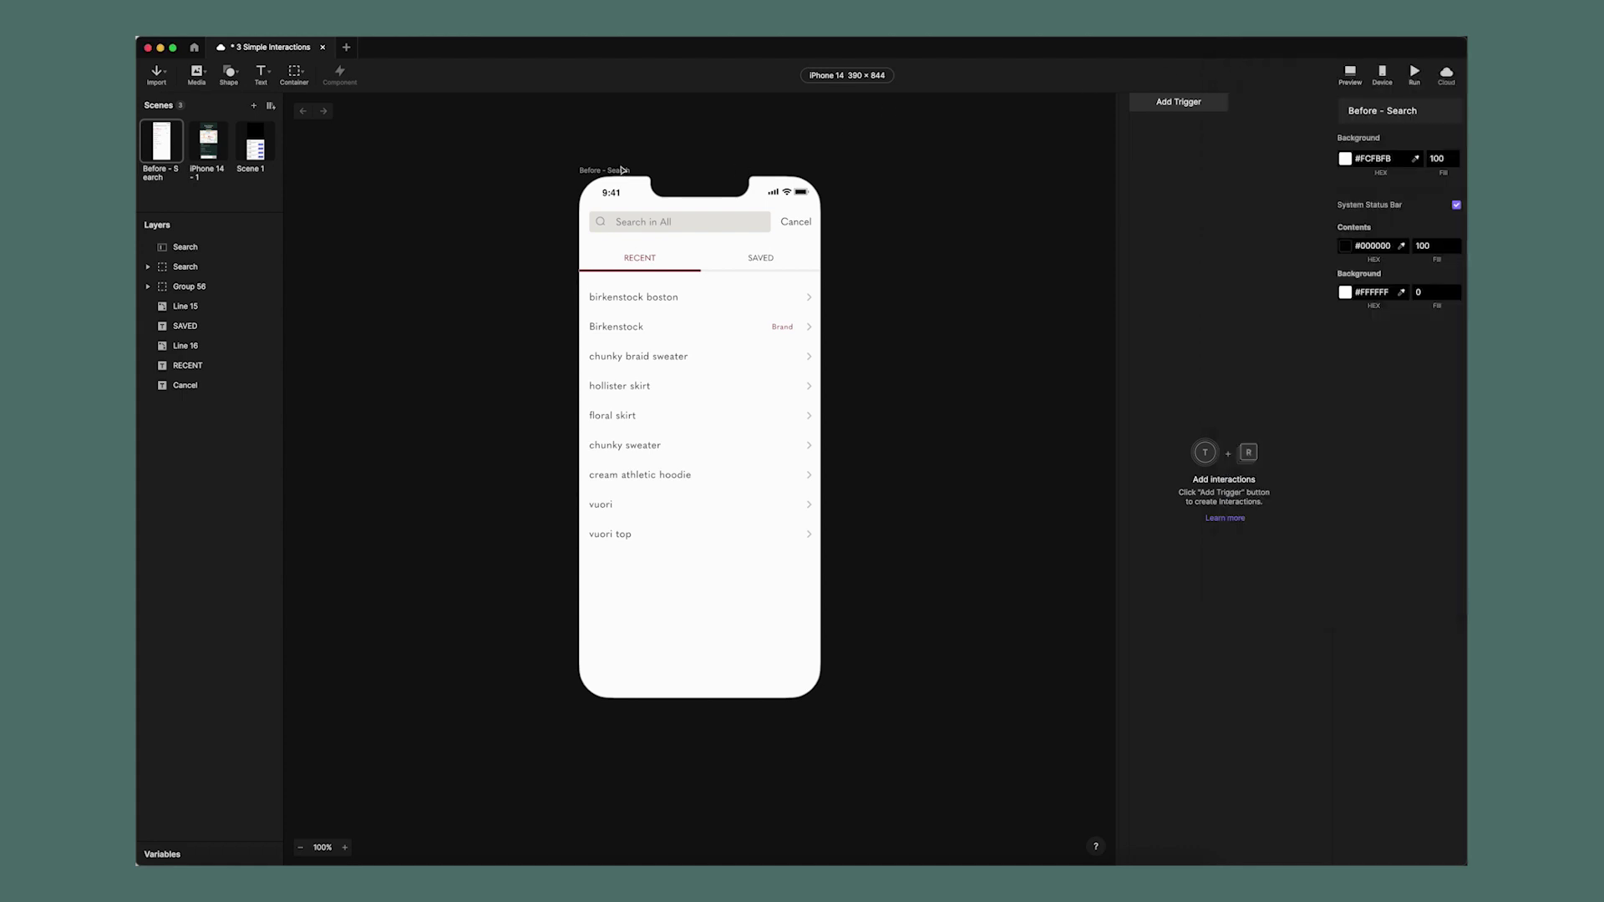
Set the Search input's keyboard return key to Send and check the available keyboard types.
left_click(685, 222)
scroll(1402, 501, "down", 10)
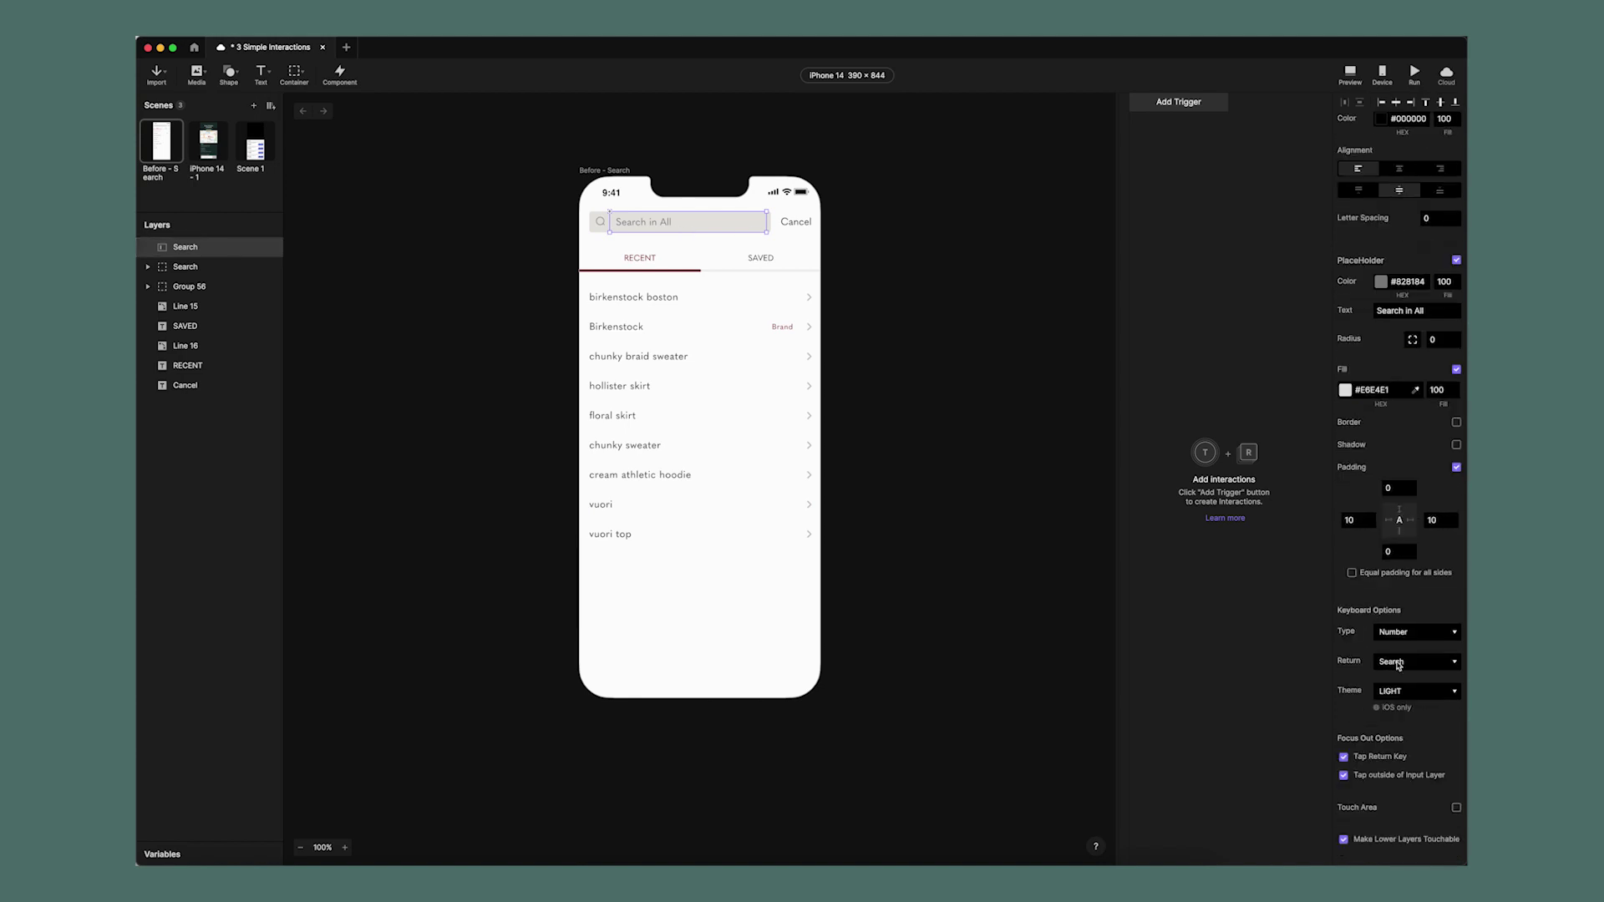
left_click(1400, 664)
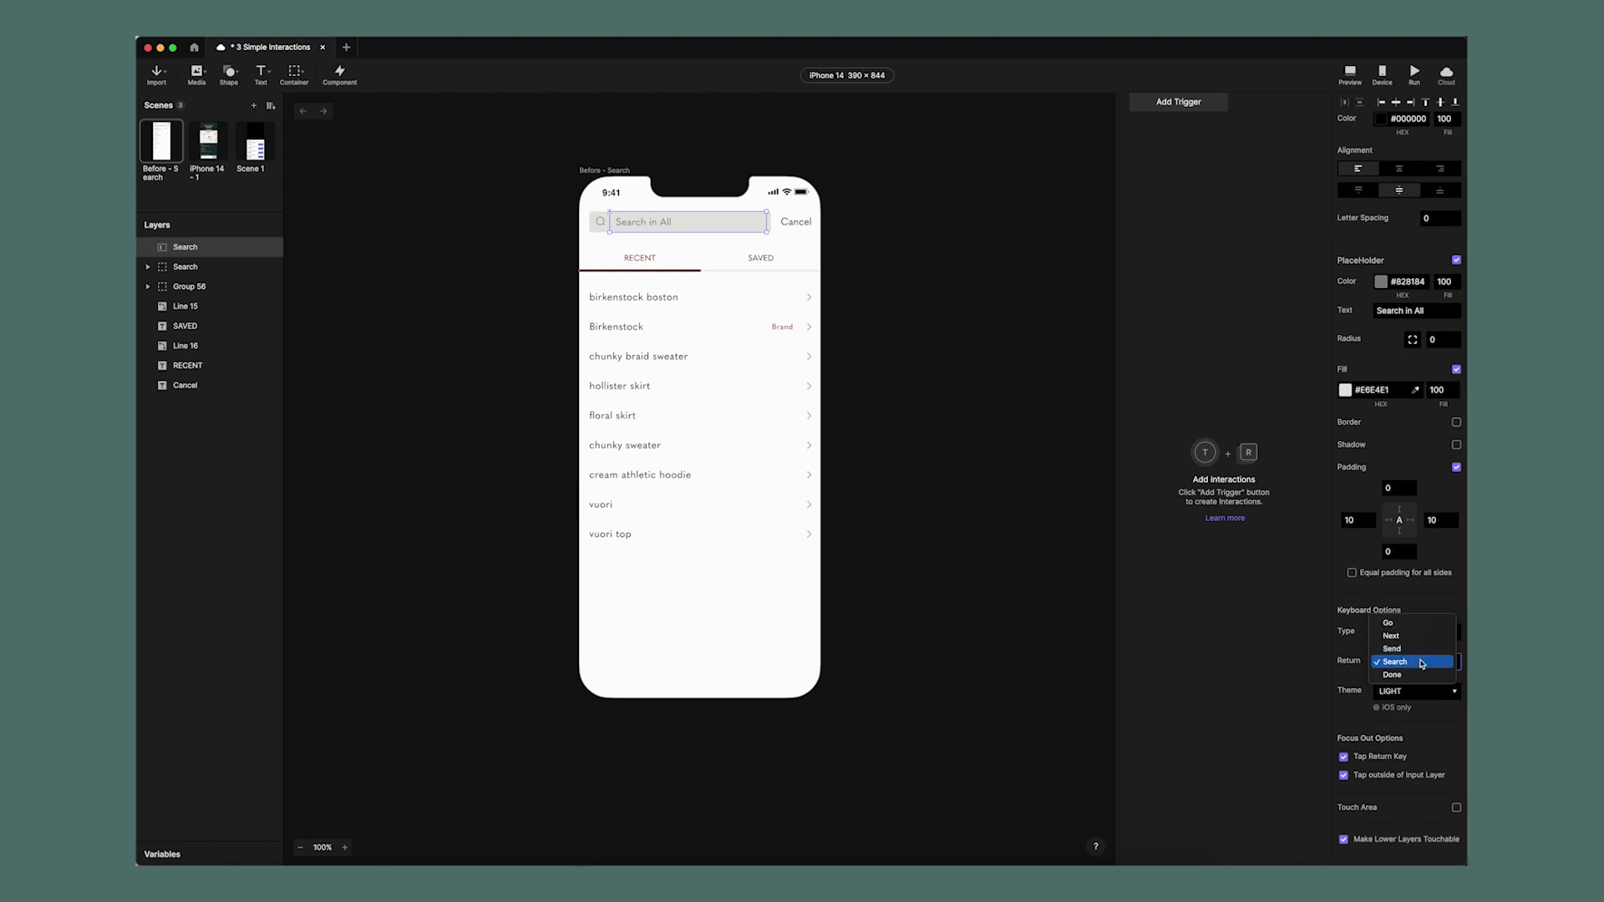
left_click(1421, 649)
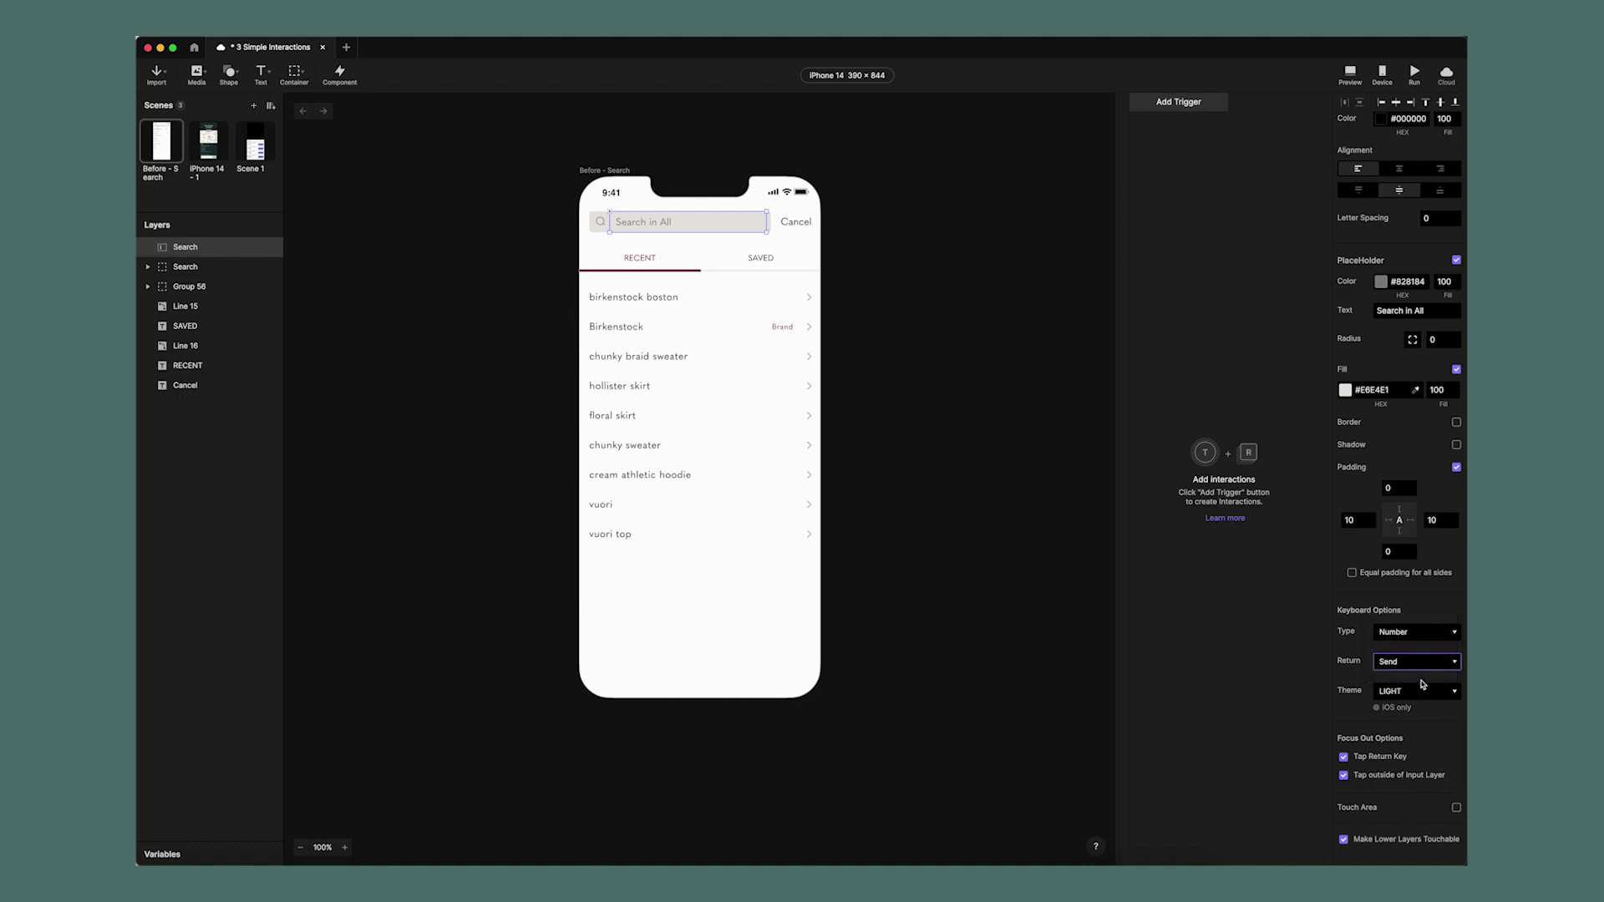
left_click(1425, 633)
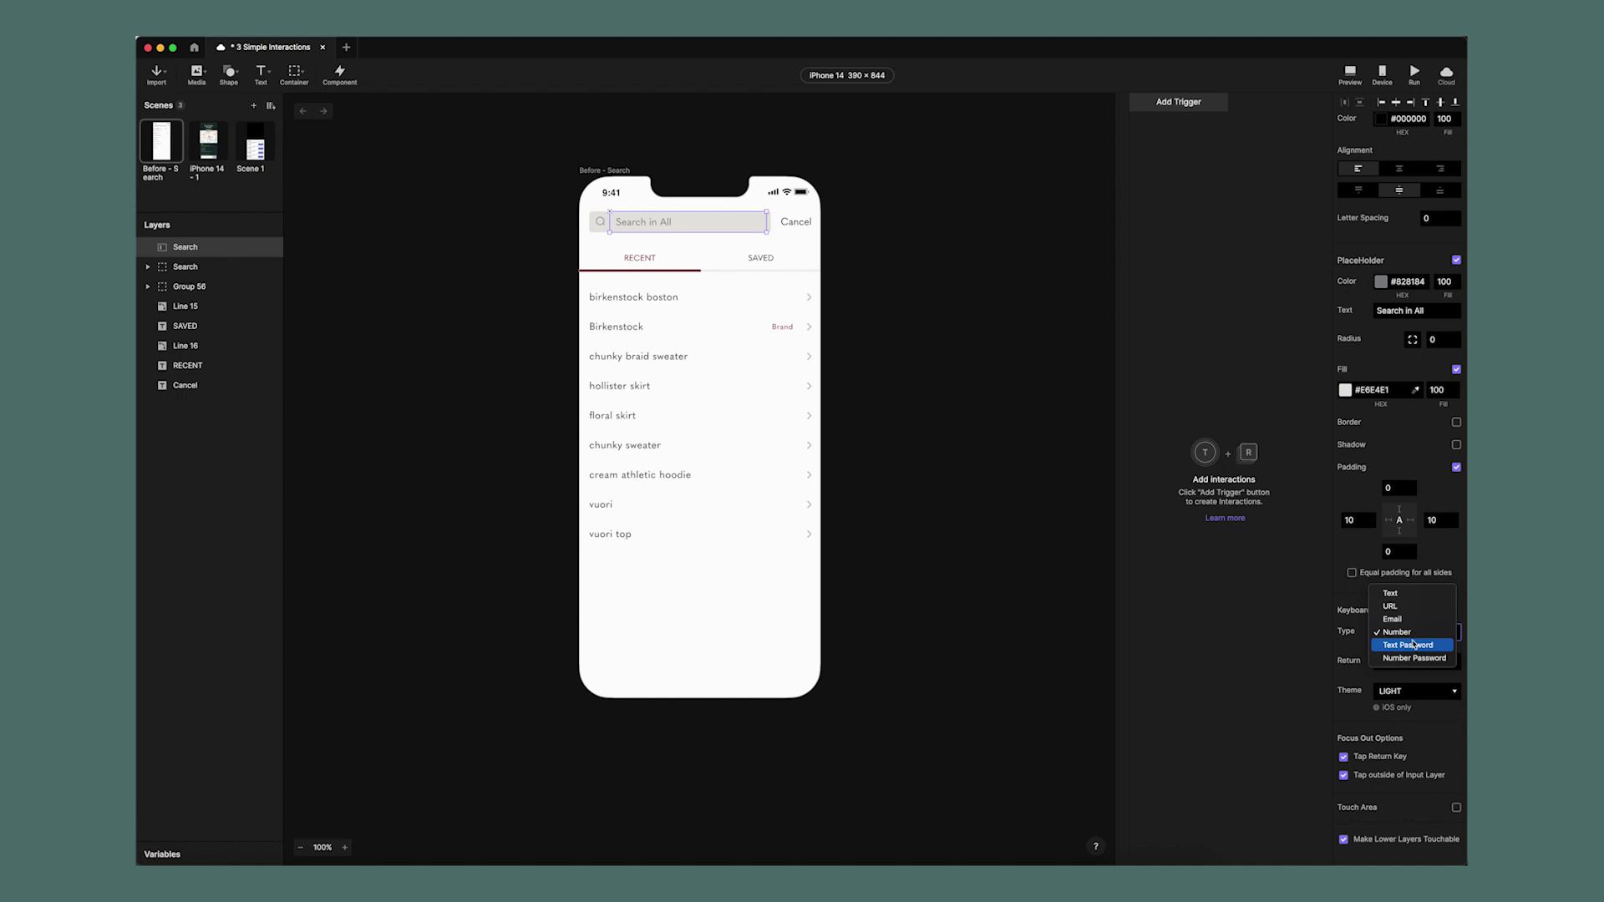
left_click(1357, 597)
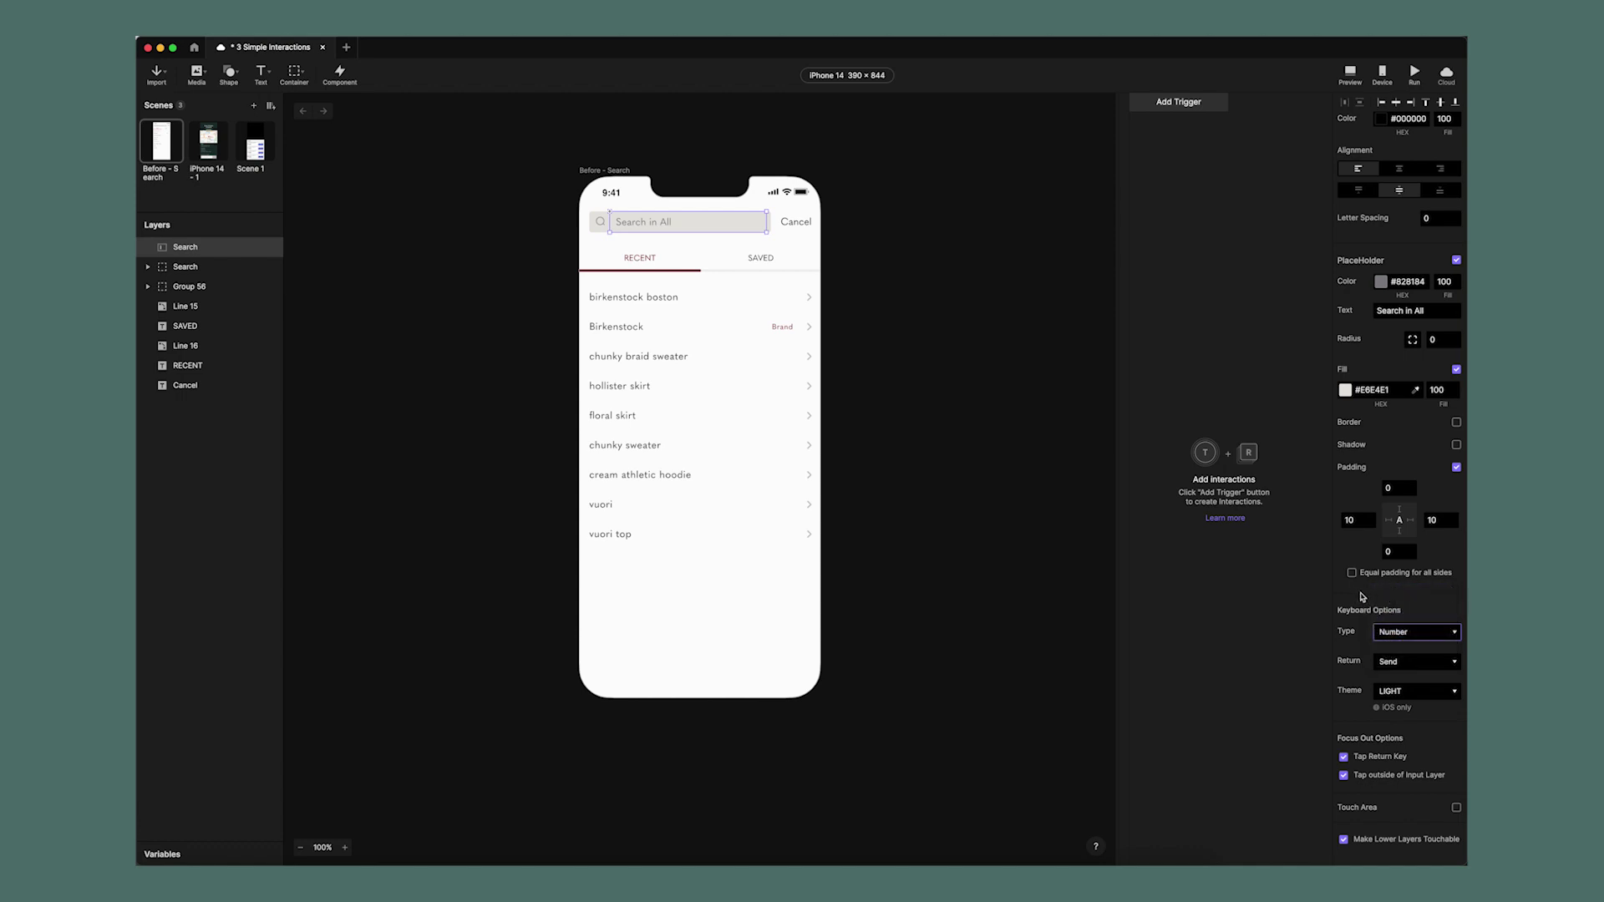
Try the Search input as a multi-line field enlarged to a height of 156, undo both changes, and deselect the layer.
scroll(1392, 595, "up", 1)
scroll(1392, 593, "up", 8)
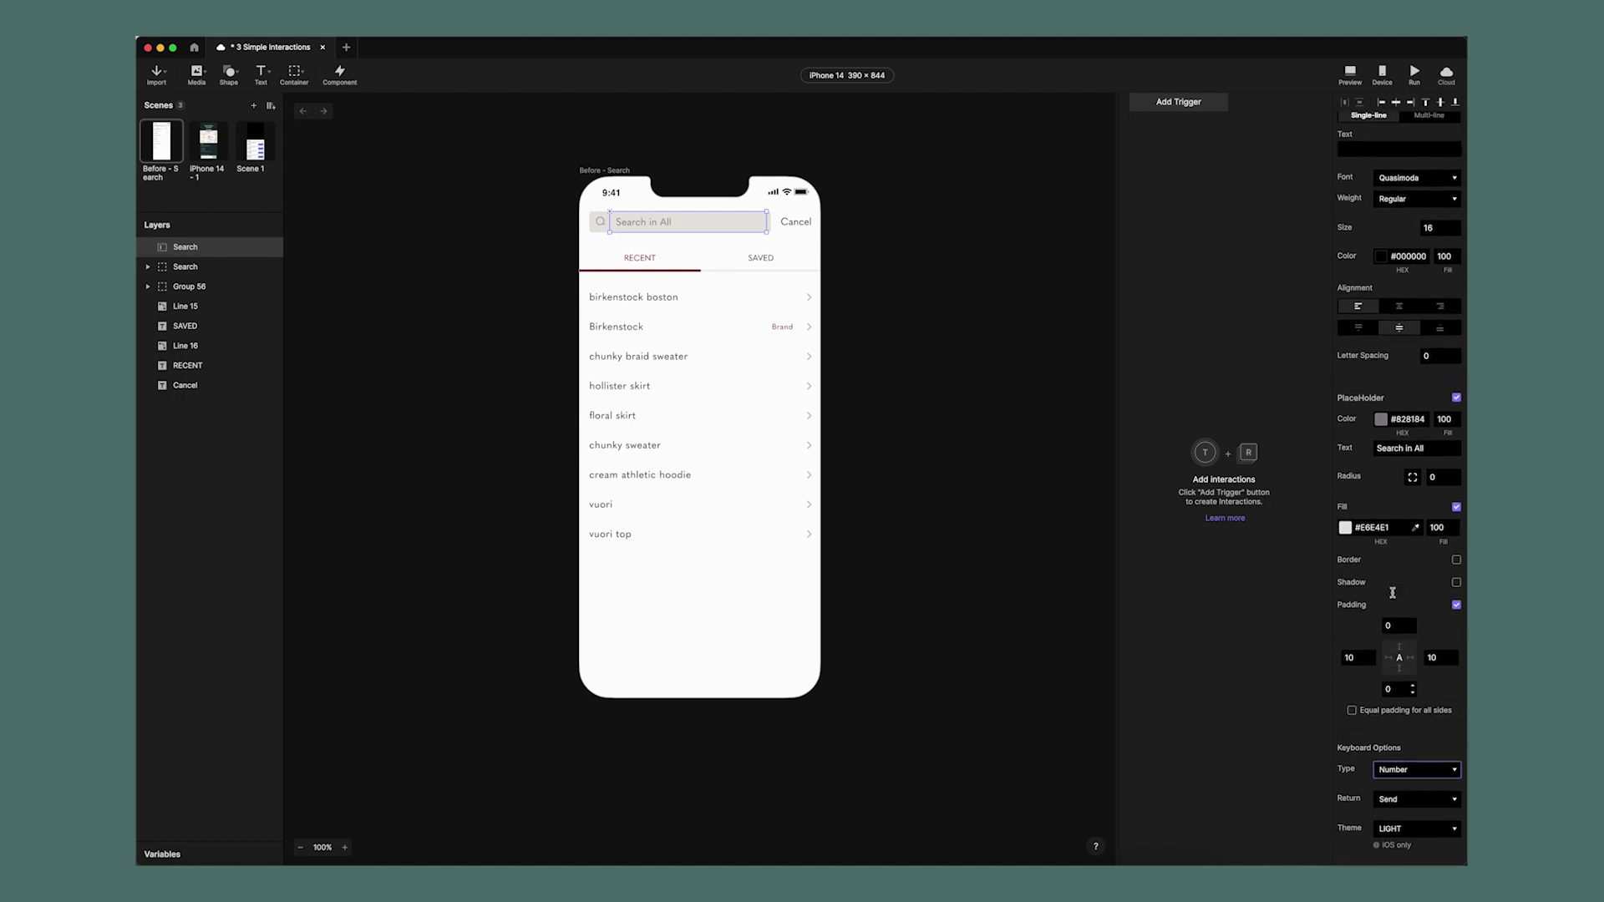
scroll(1394, 595, "up", 2)
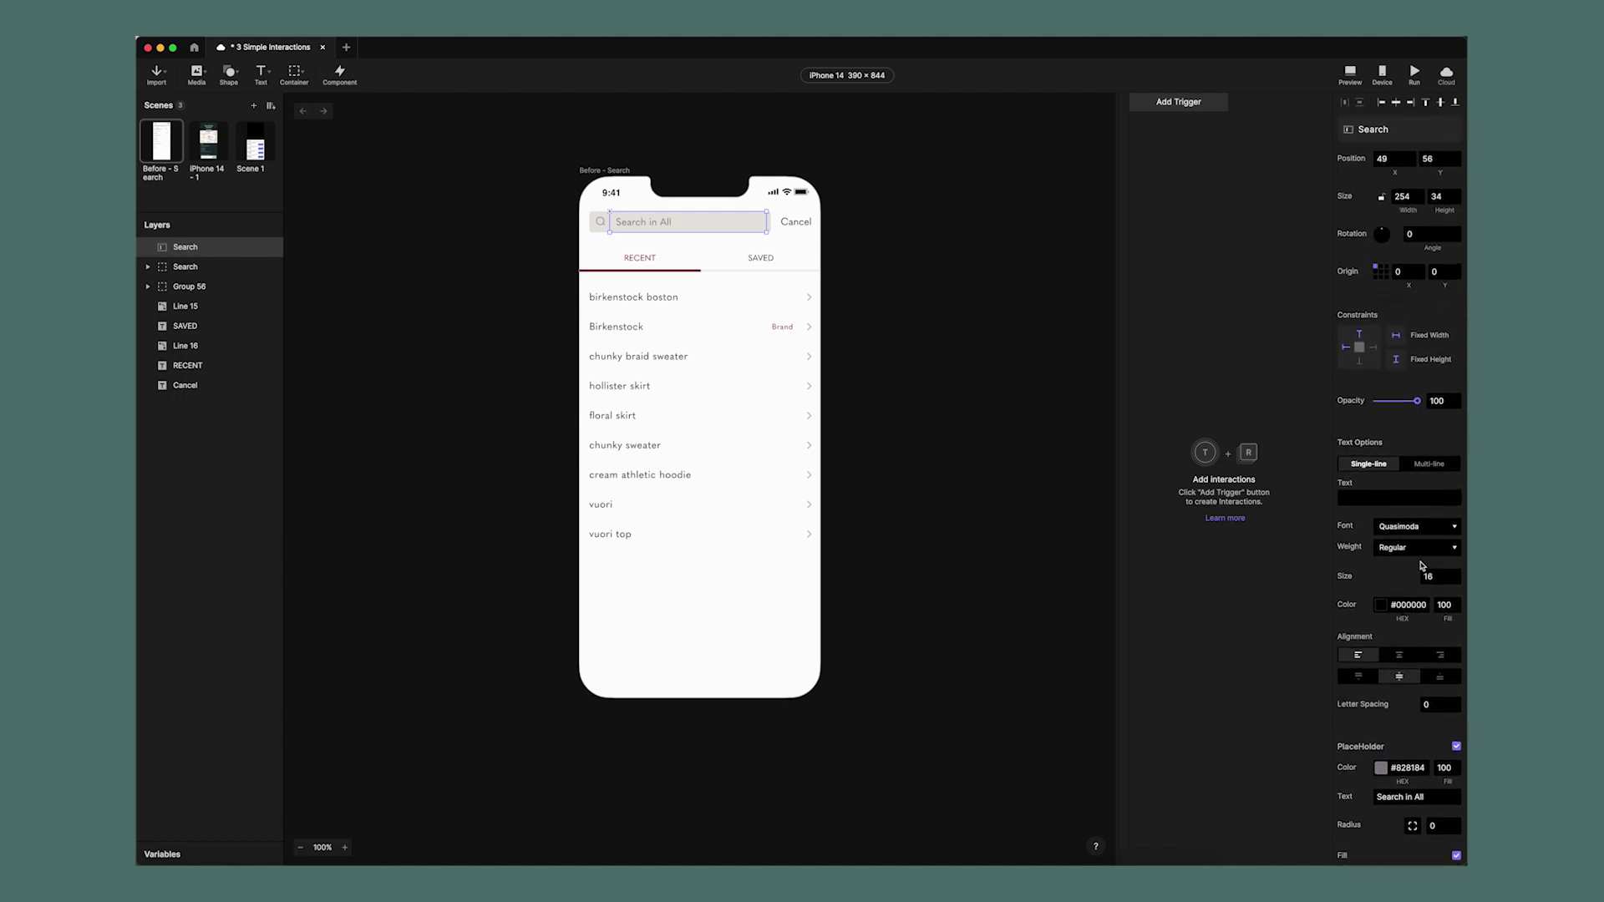
left_click(1430, 467)
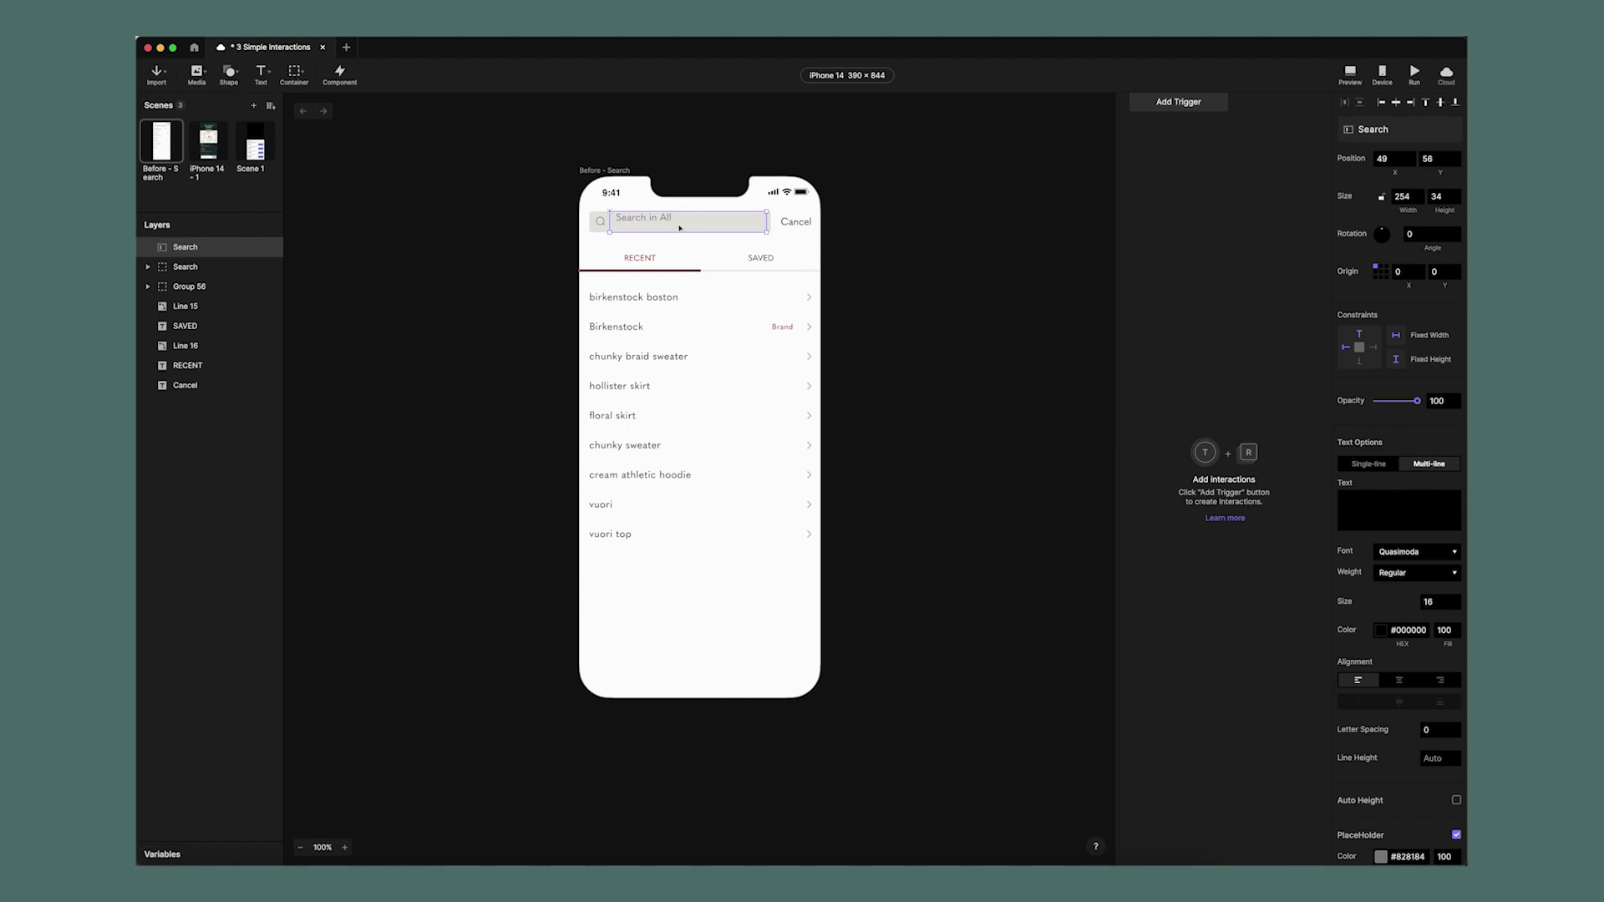
left_click_drag(677, 233, 682, 299)
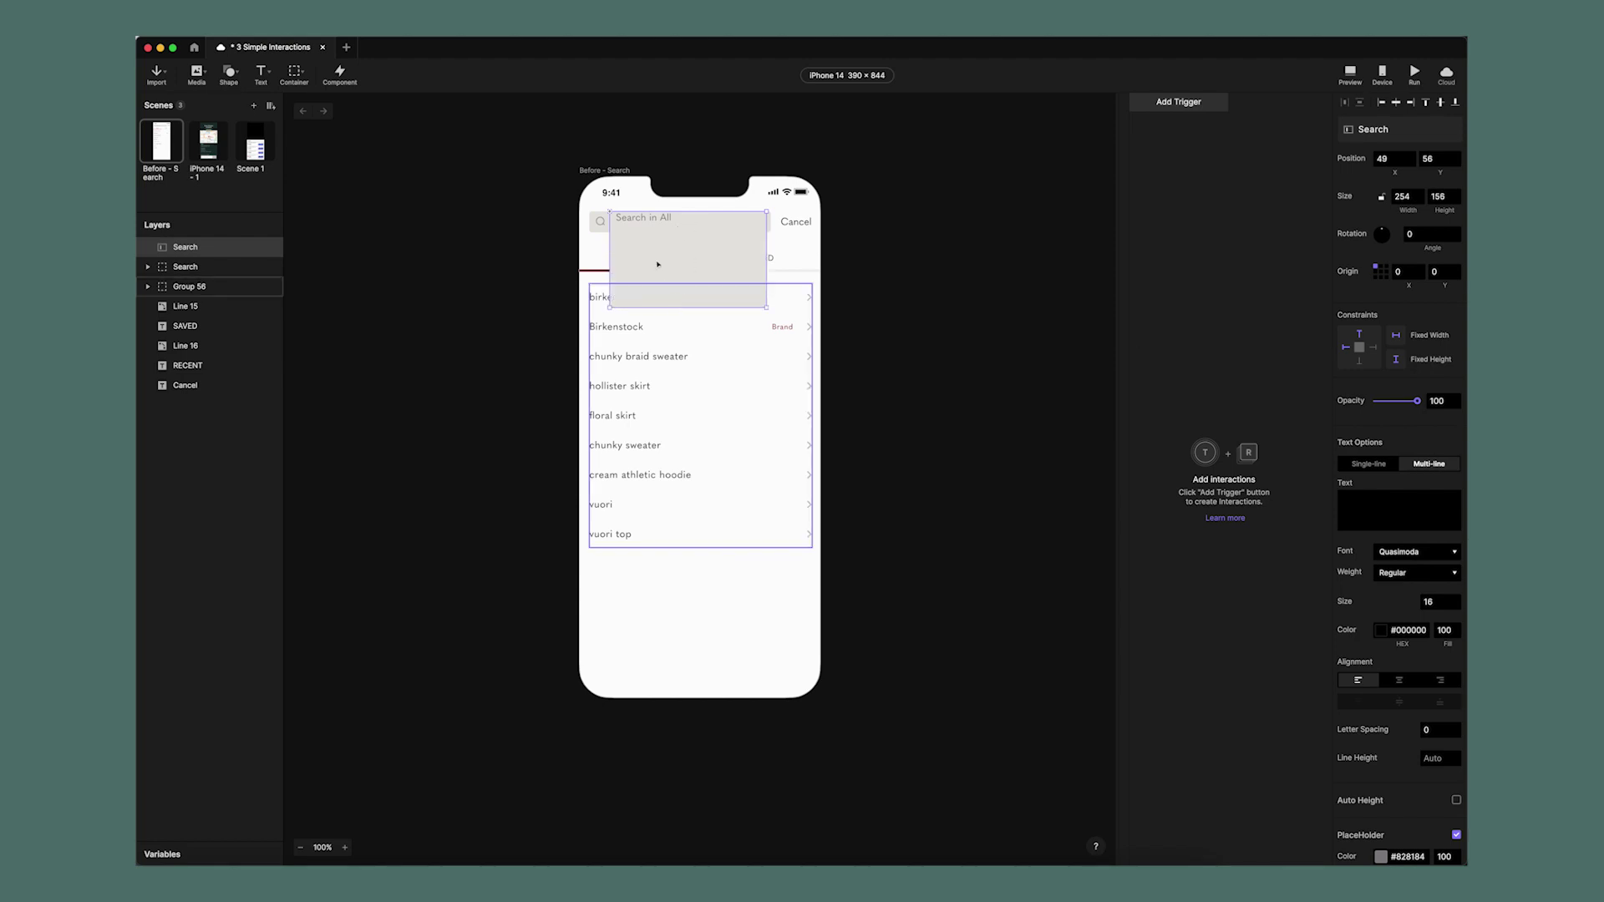
key("super+z")
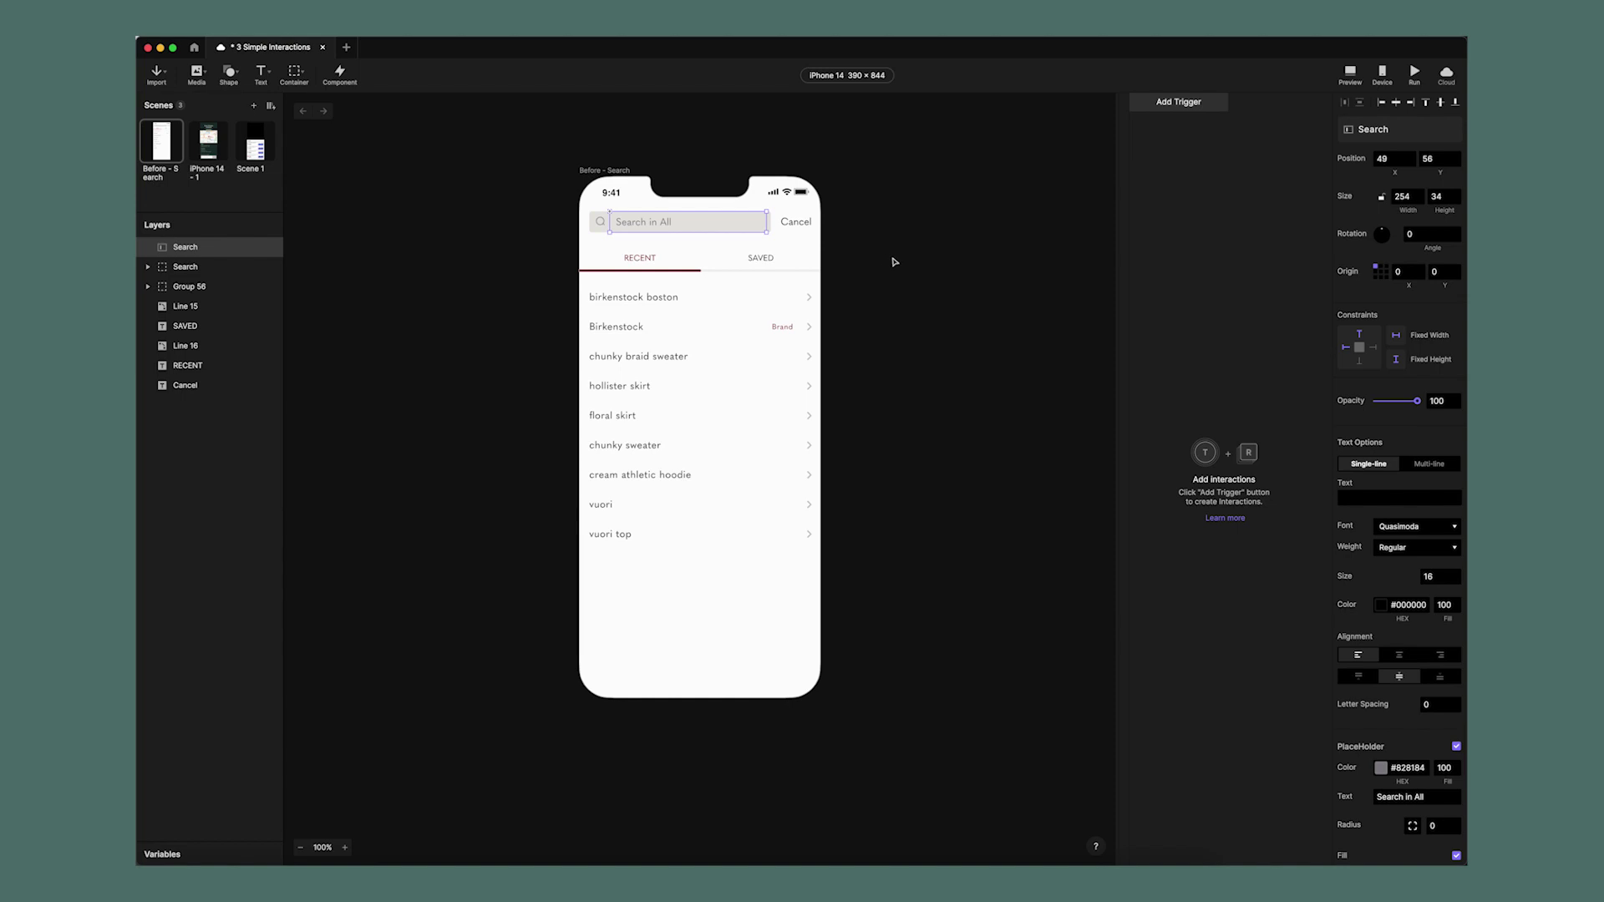
left_click(878, 252)
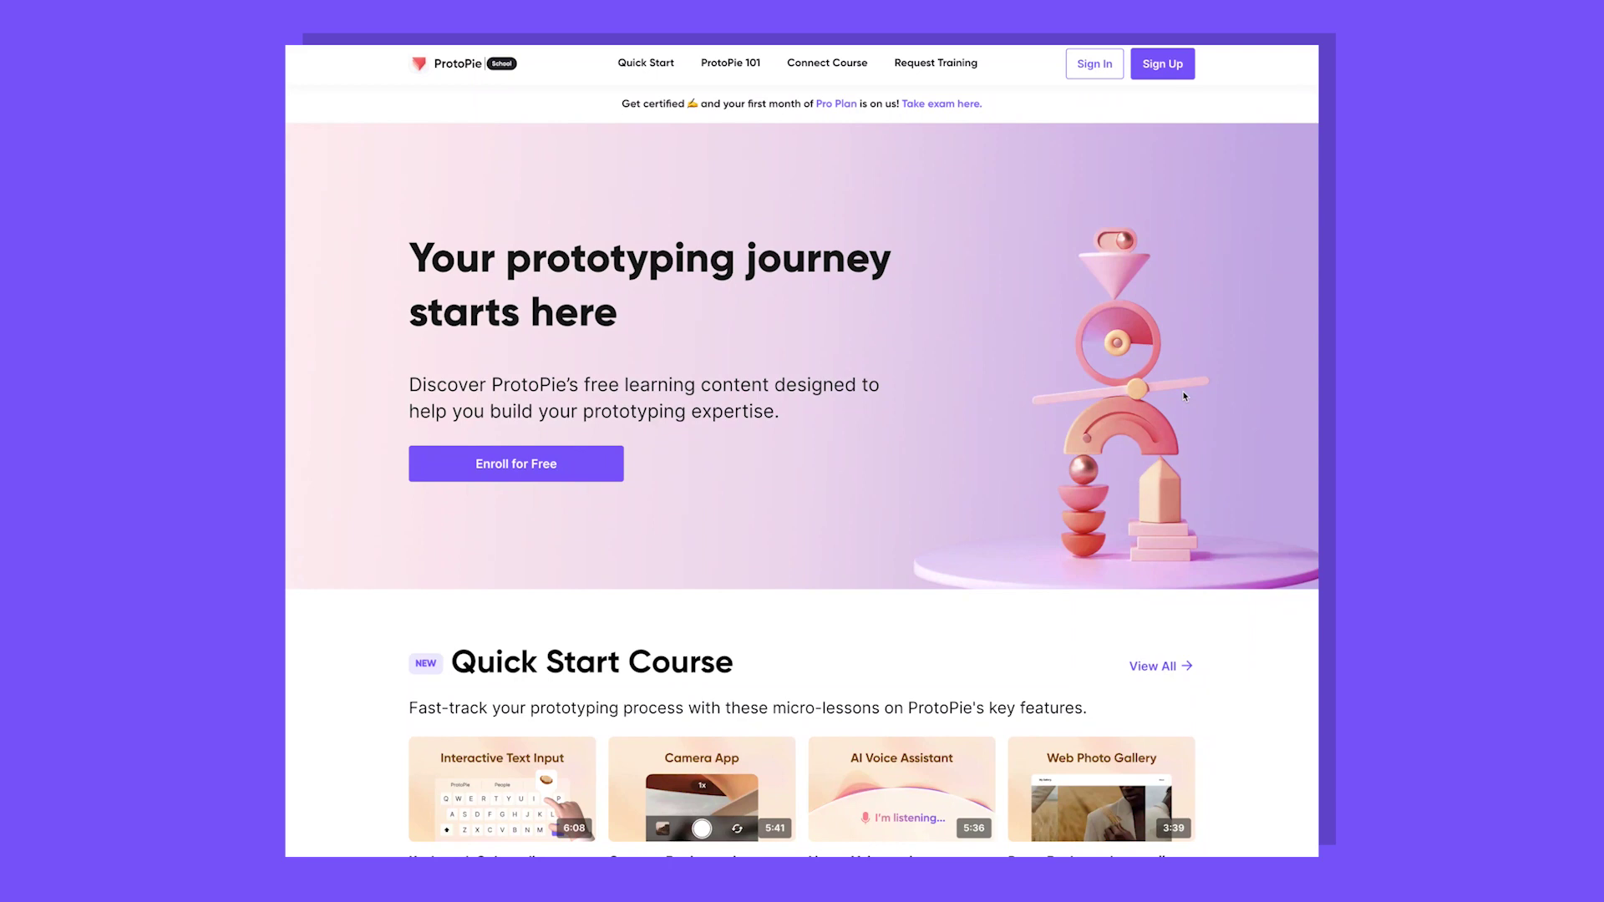
scroll(1184, 396, "down", 7)
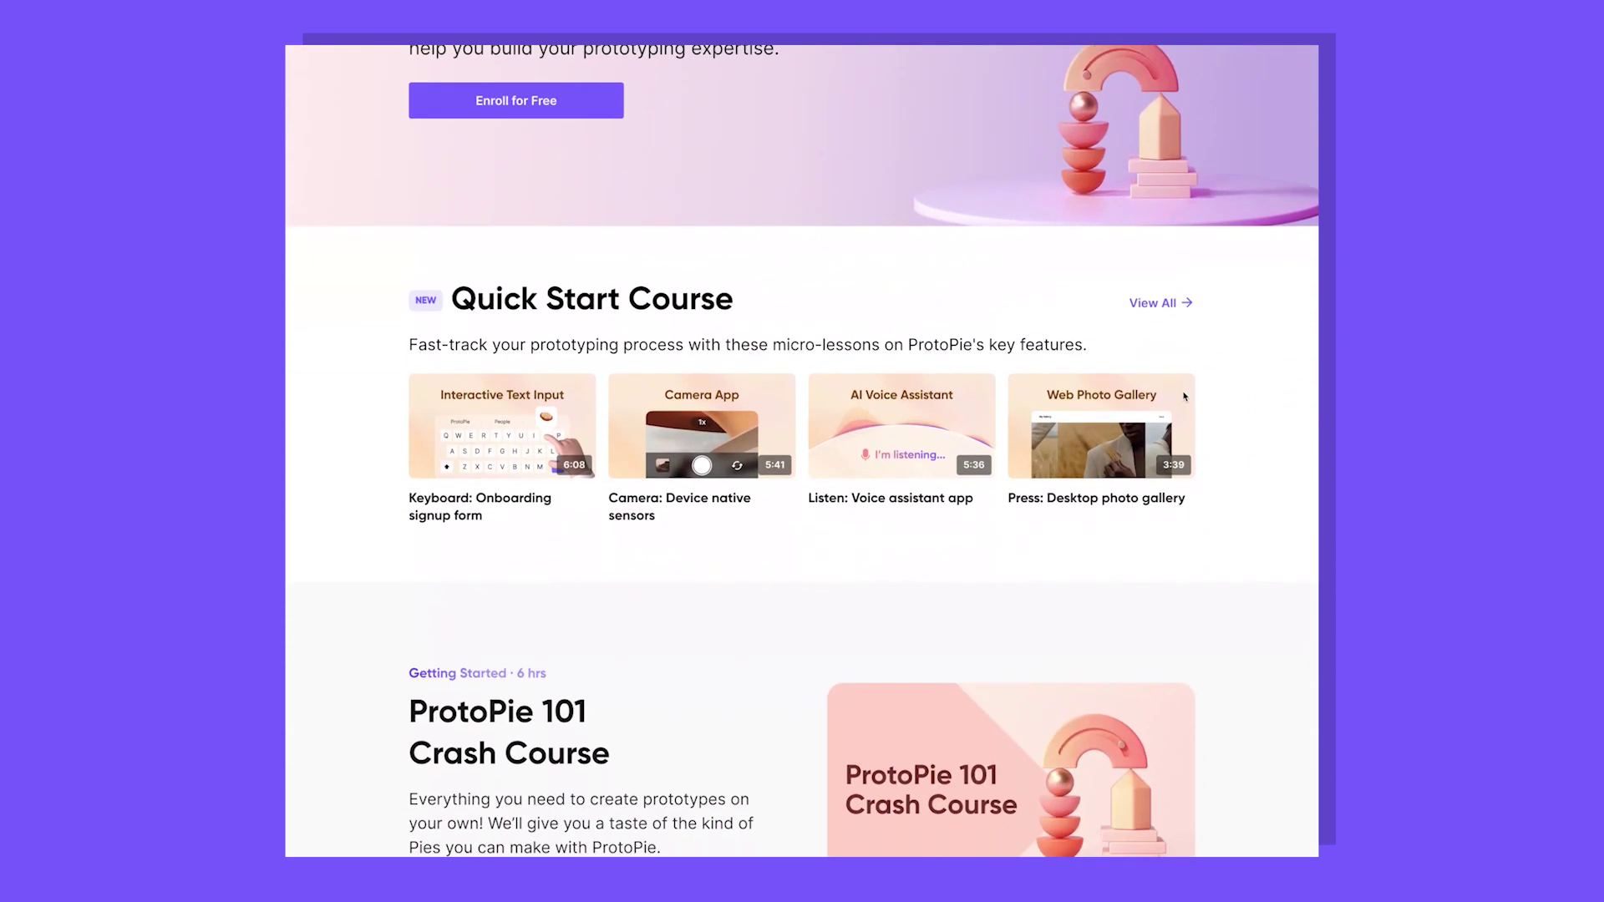
scroll(1184, 396, "down", 7)
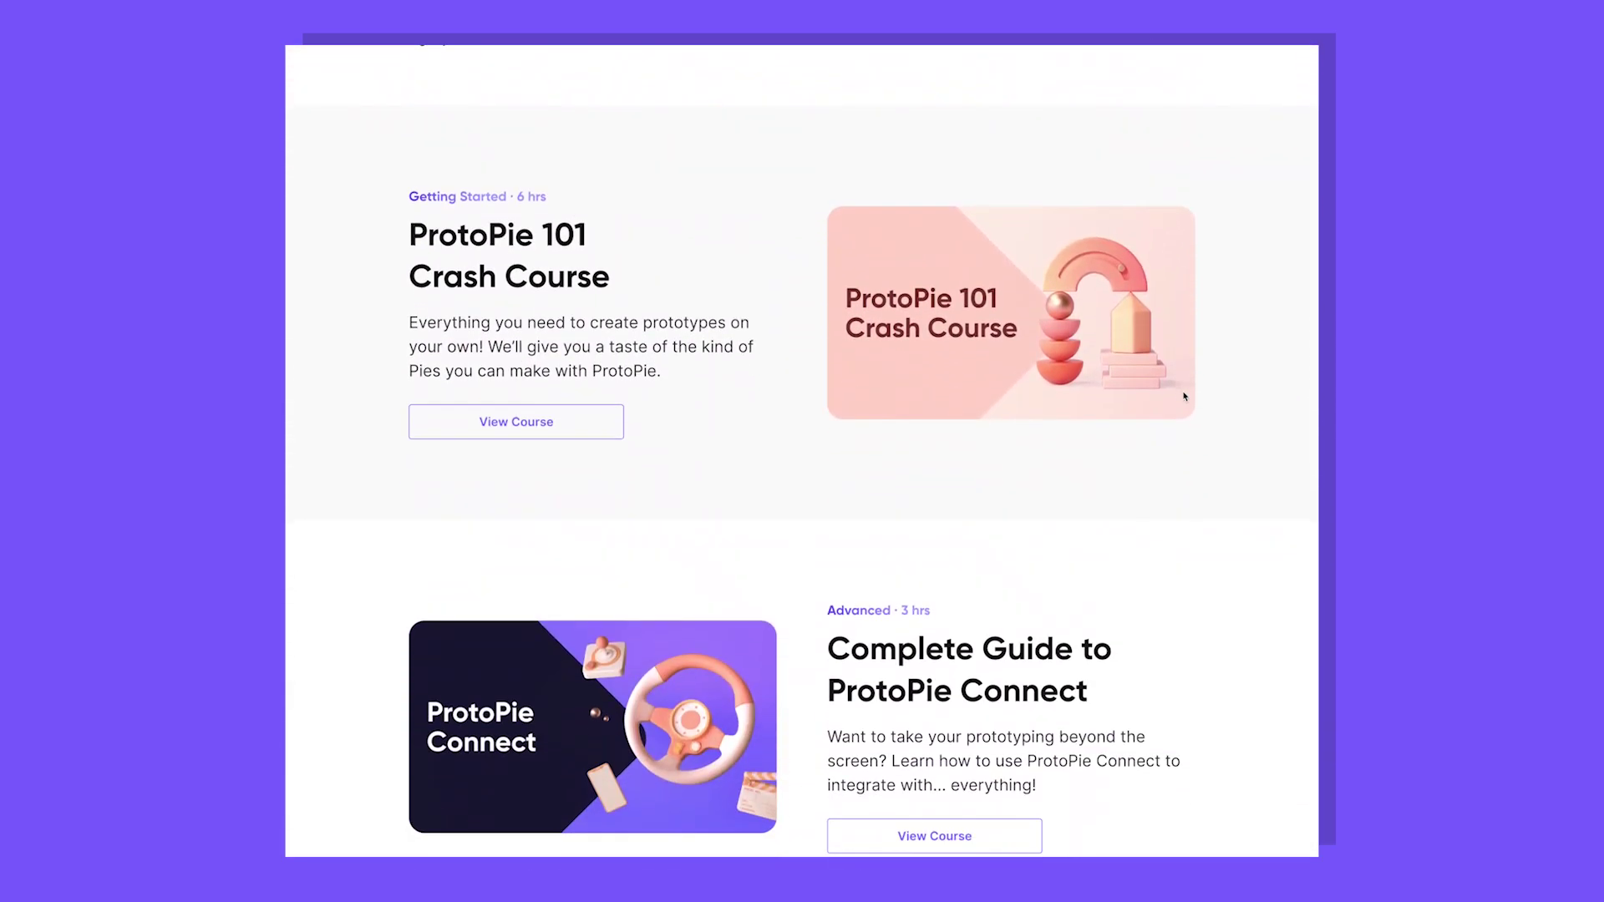
scroll(1183, 396, "down", 7)
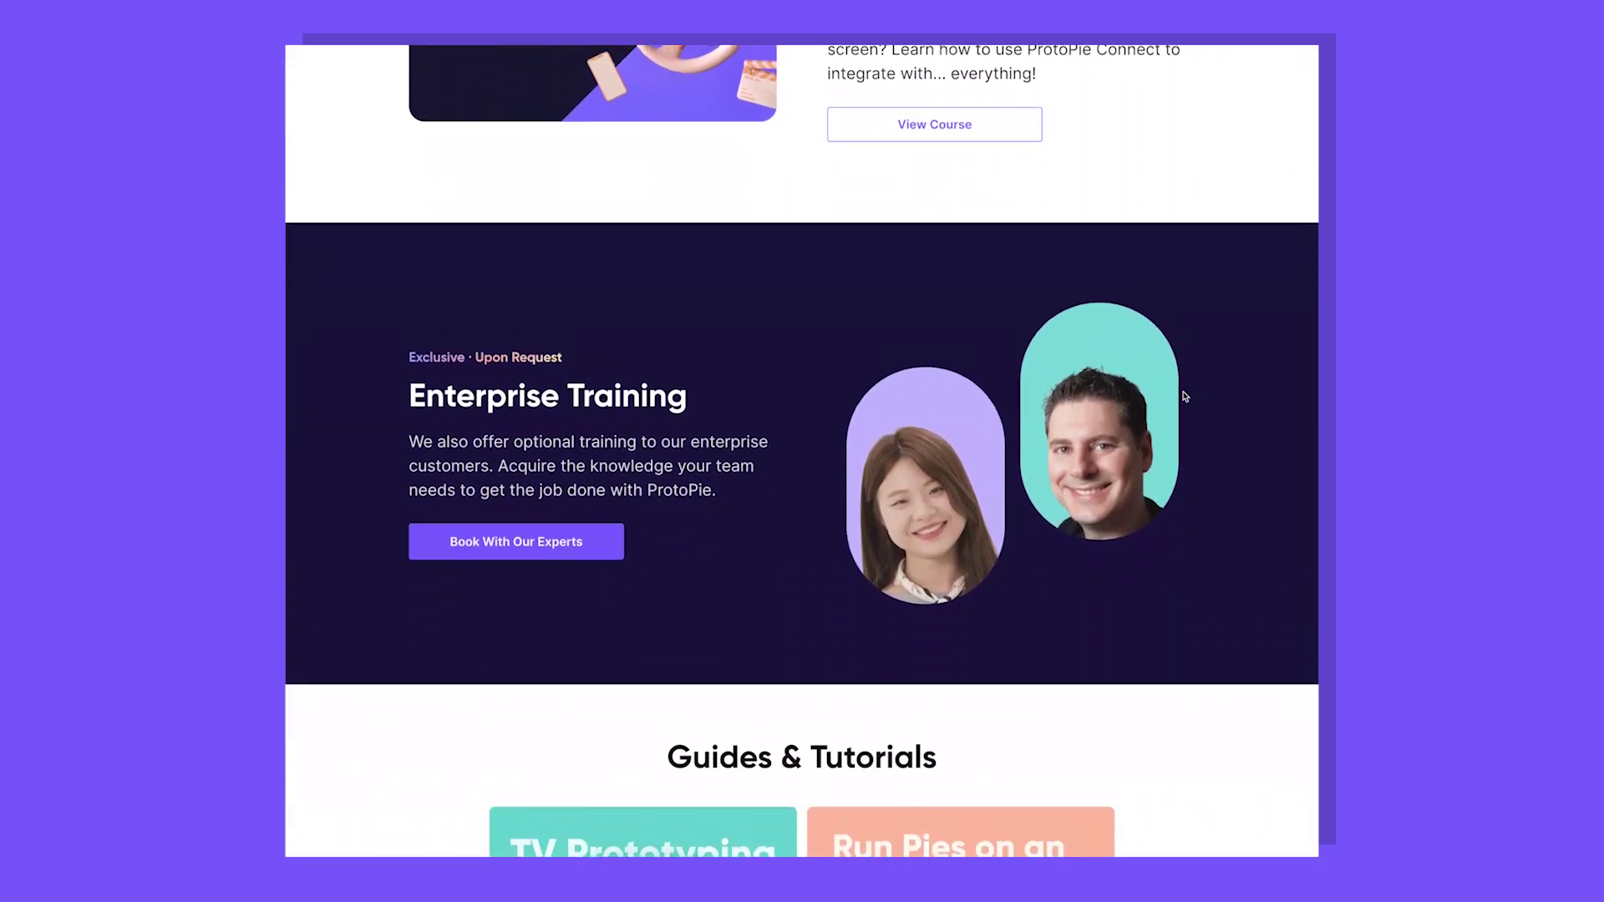
scroll(1184, 396, "down", 3)
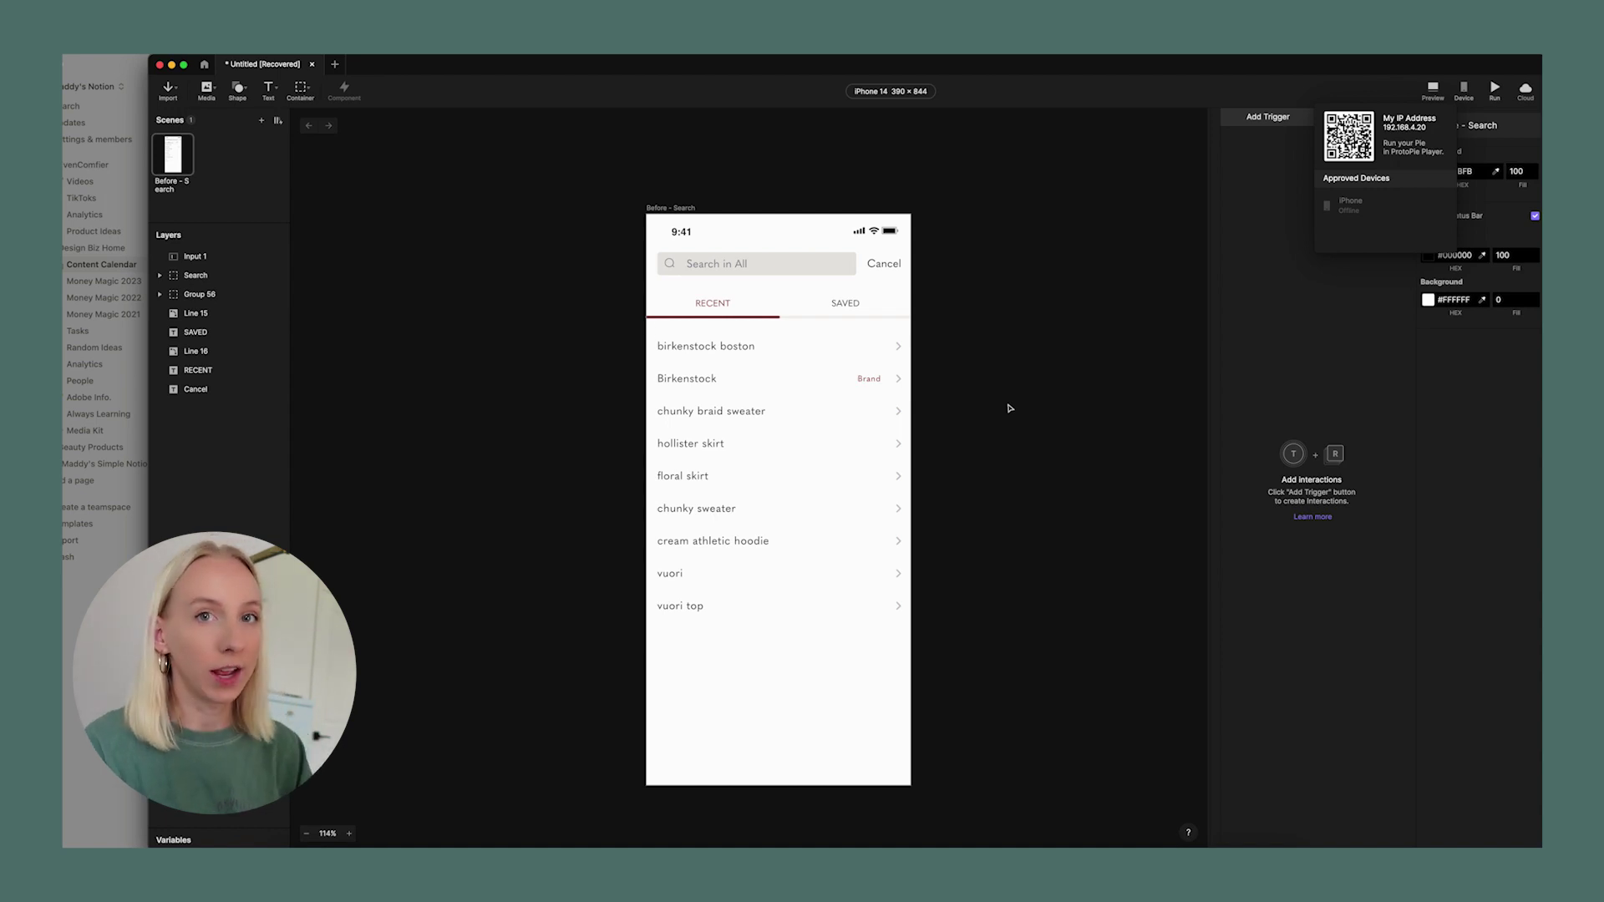
scroll(1009, 408, "right", 3)
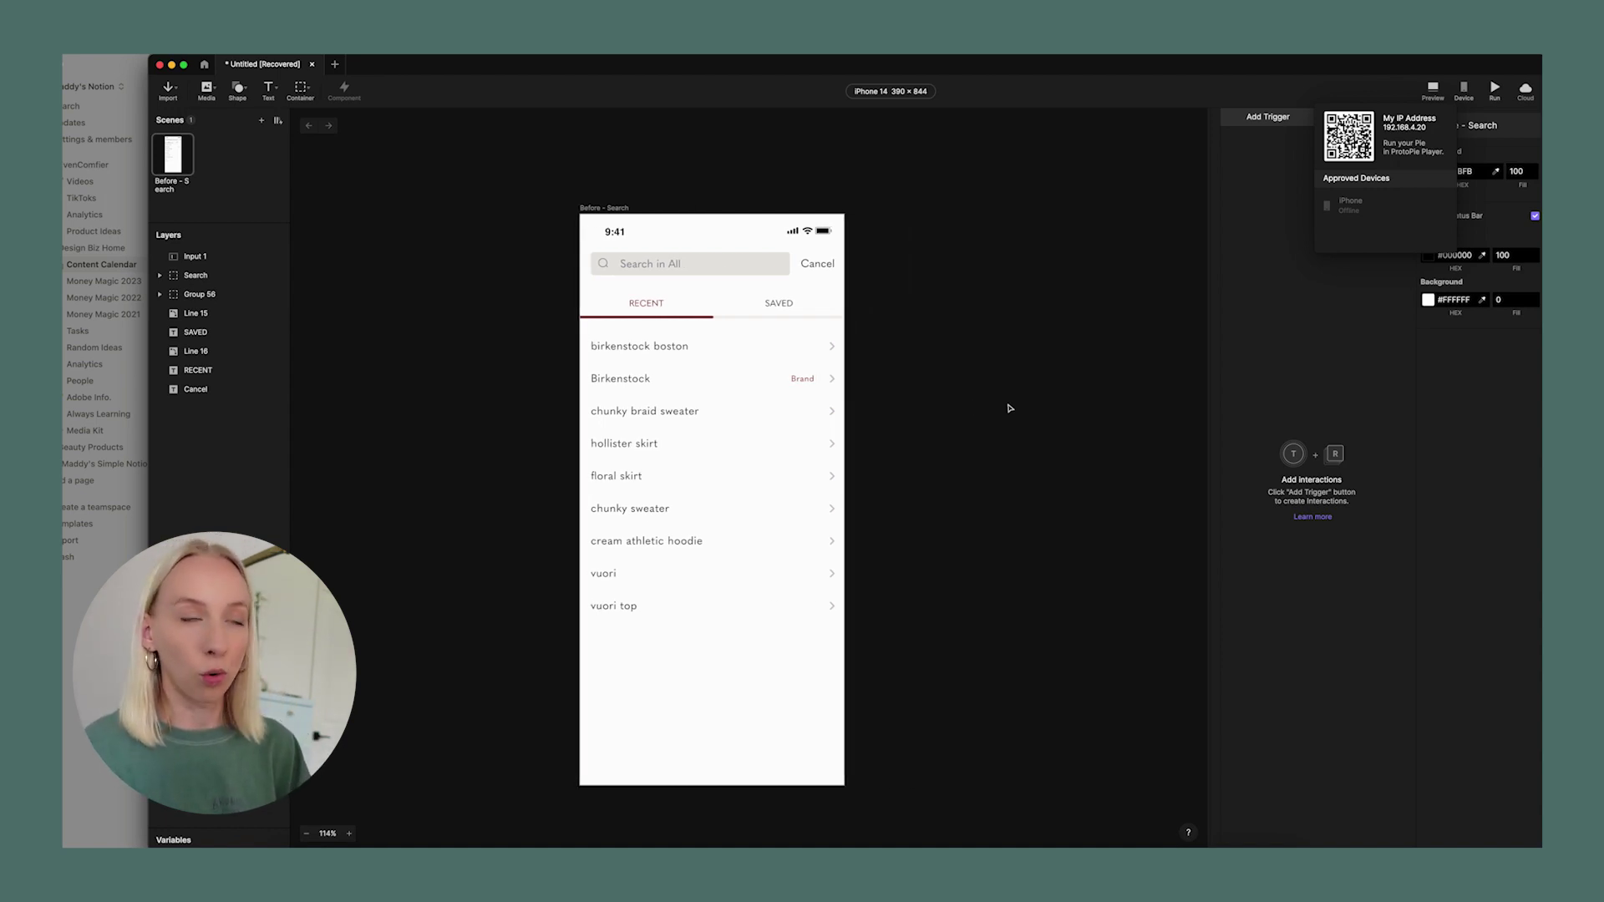
scroll(1009, 407, "left", 4)
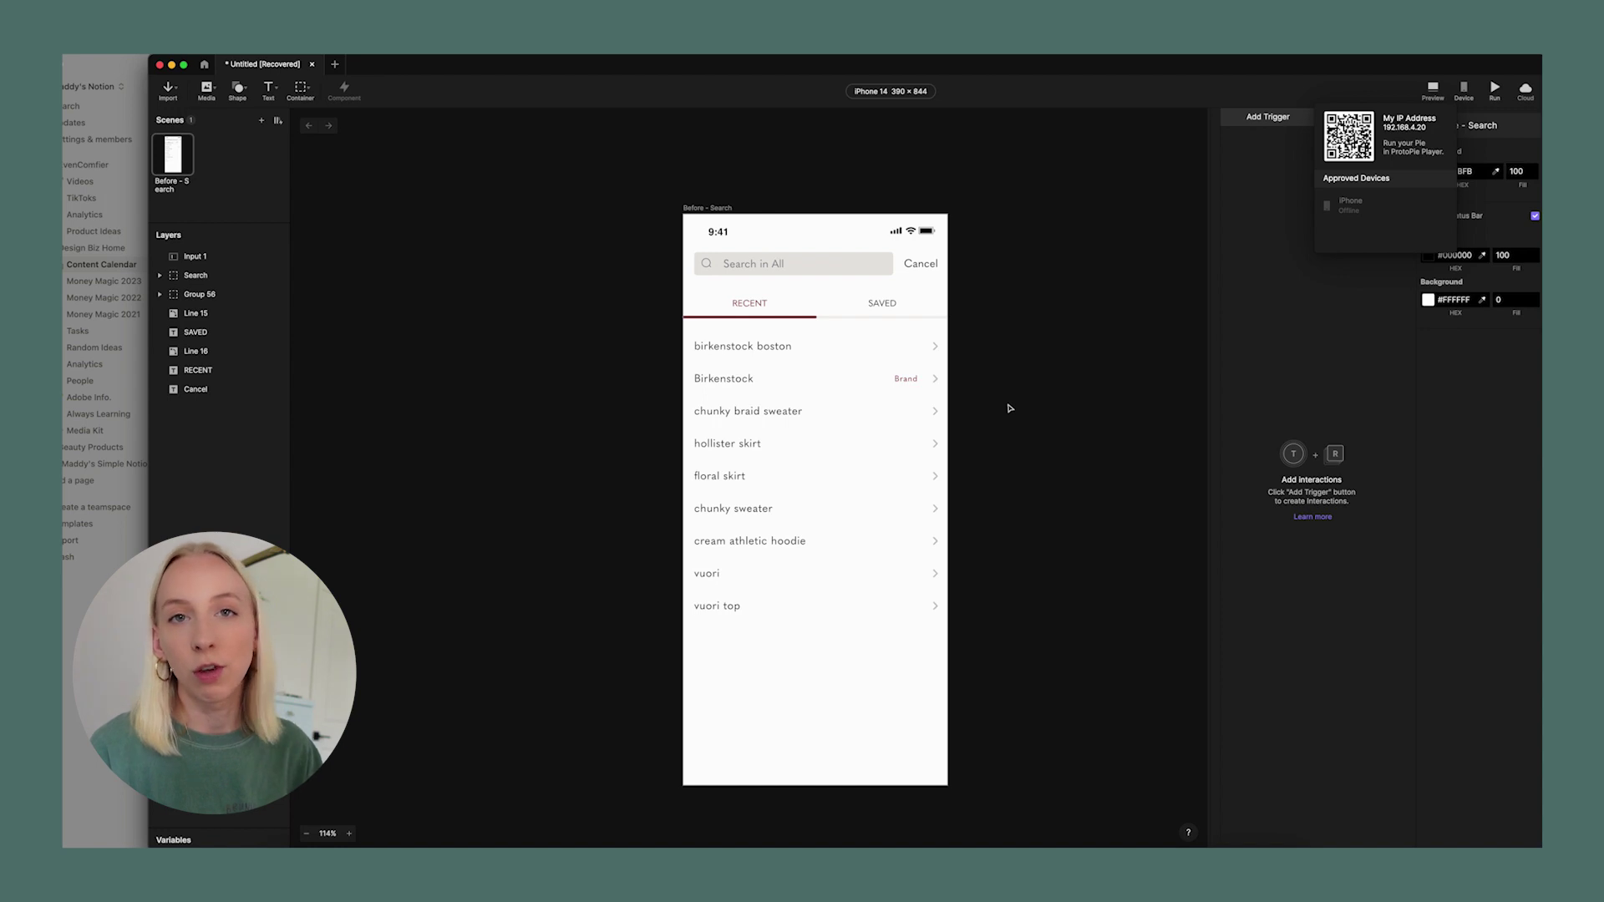
scroll(1009, 407, "up", 5)
scroll(1009, 408, "down", 3)
scroll(1010, 407, "right", 1)
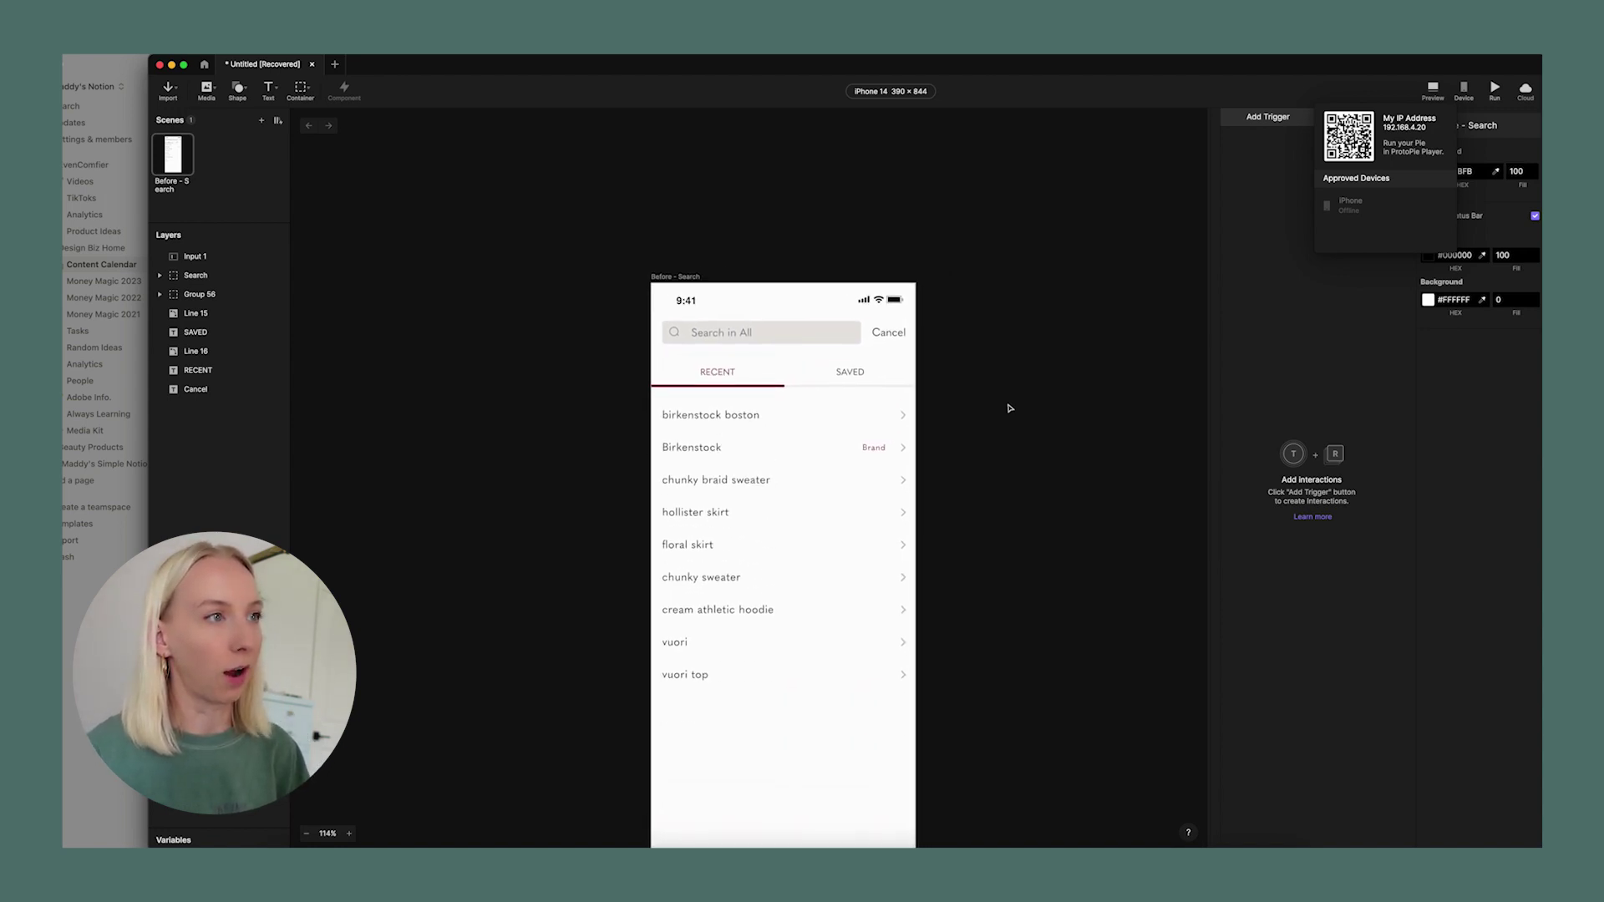
scroll(1009, 407, "down", 3)
scroll(974, 400, "right", 2)
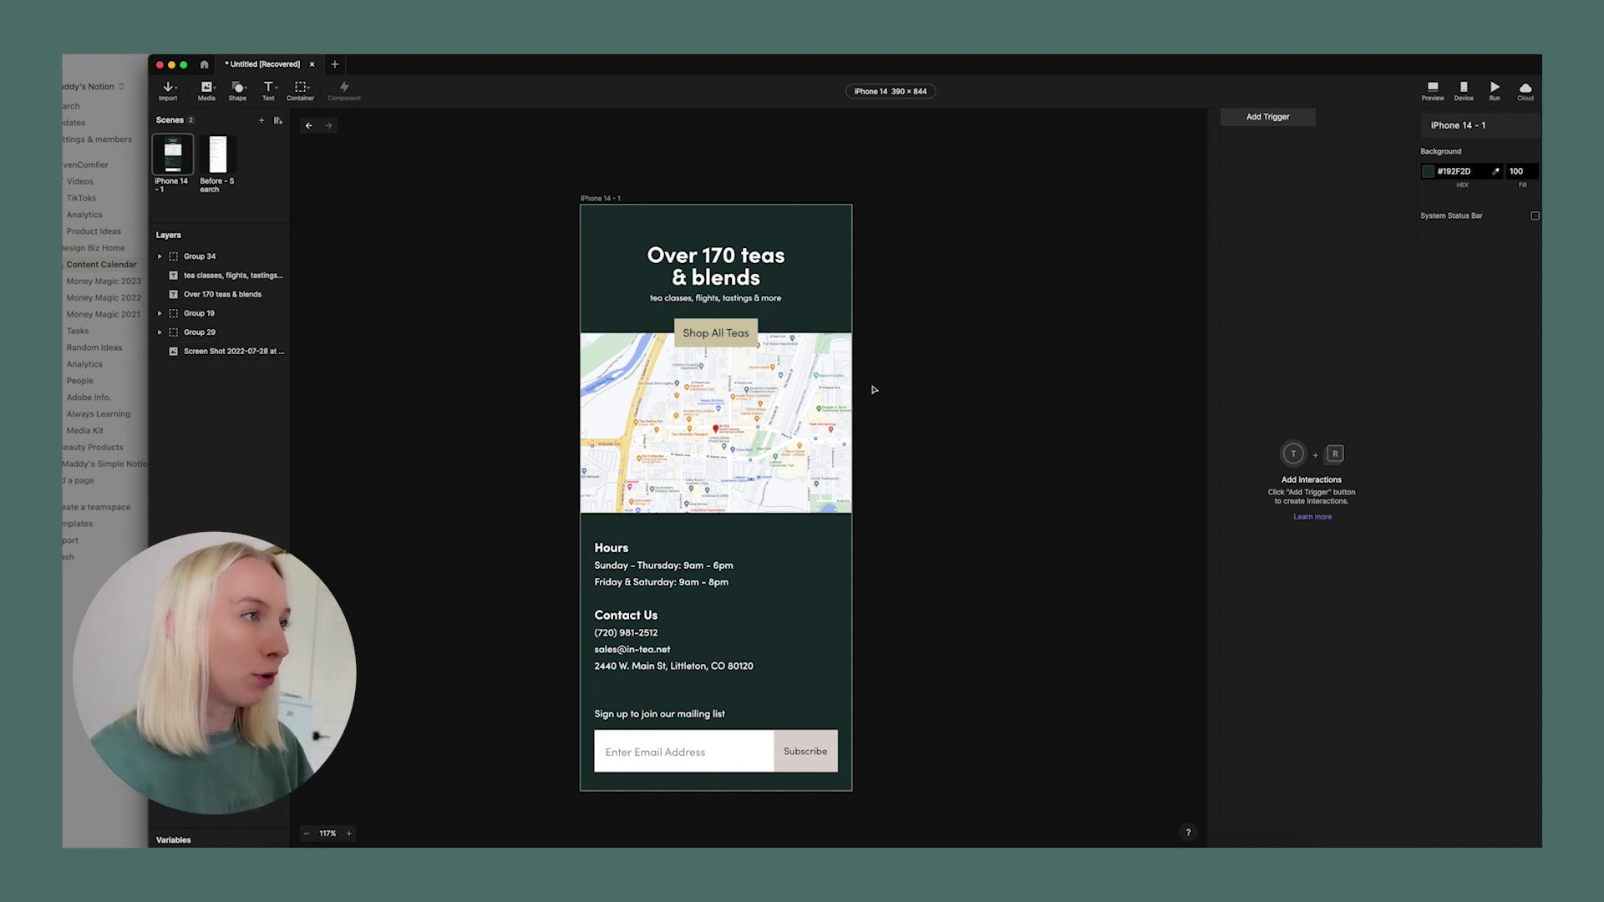
Enlarge the map screenshot upward and downward beyond the scene, to about 1068 × 708.
left_click(736, 420)
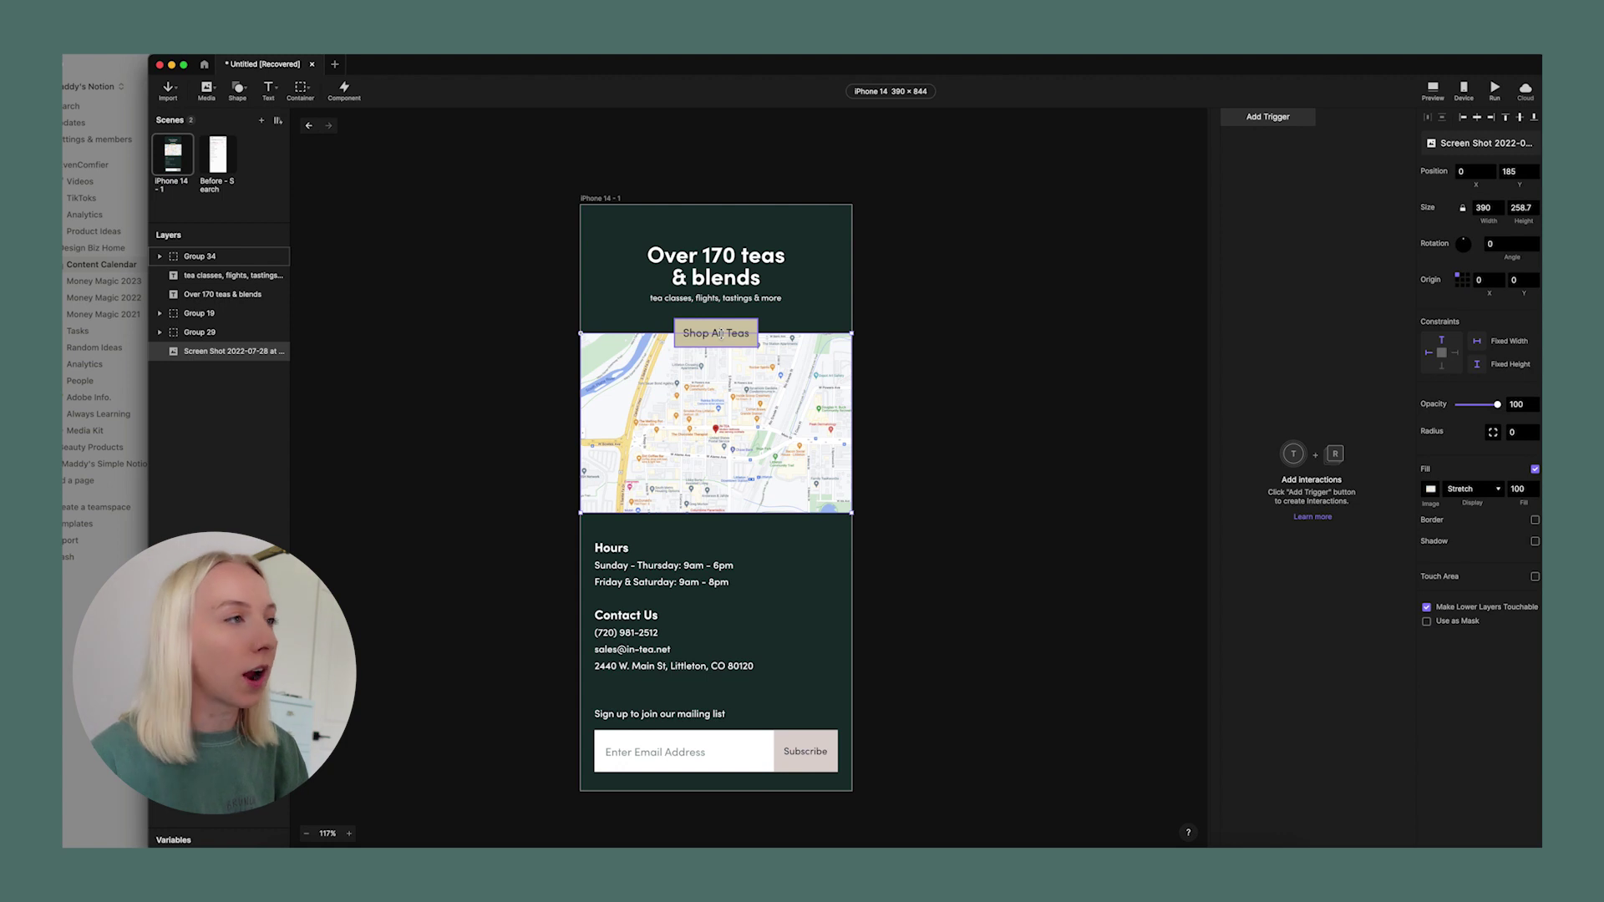
left_click_drag(720, 334, 716, 167)
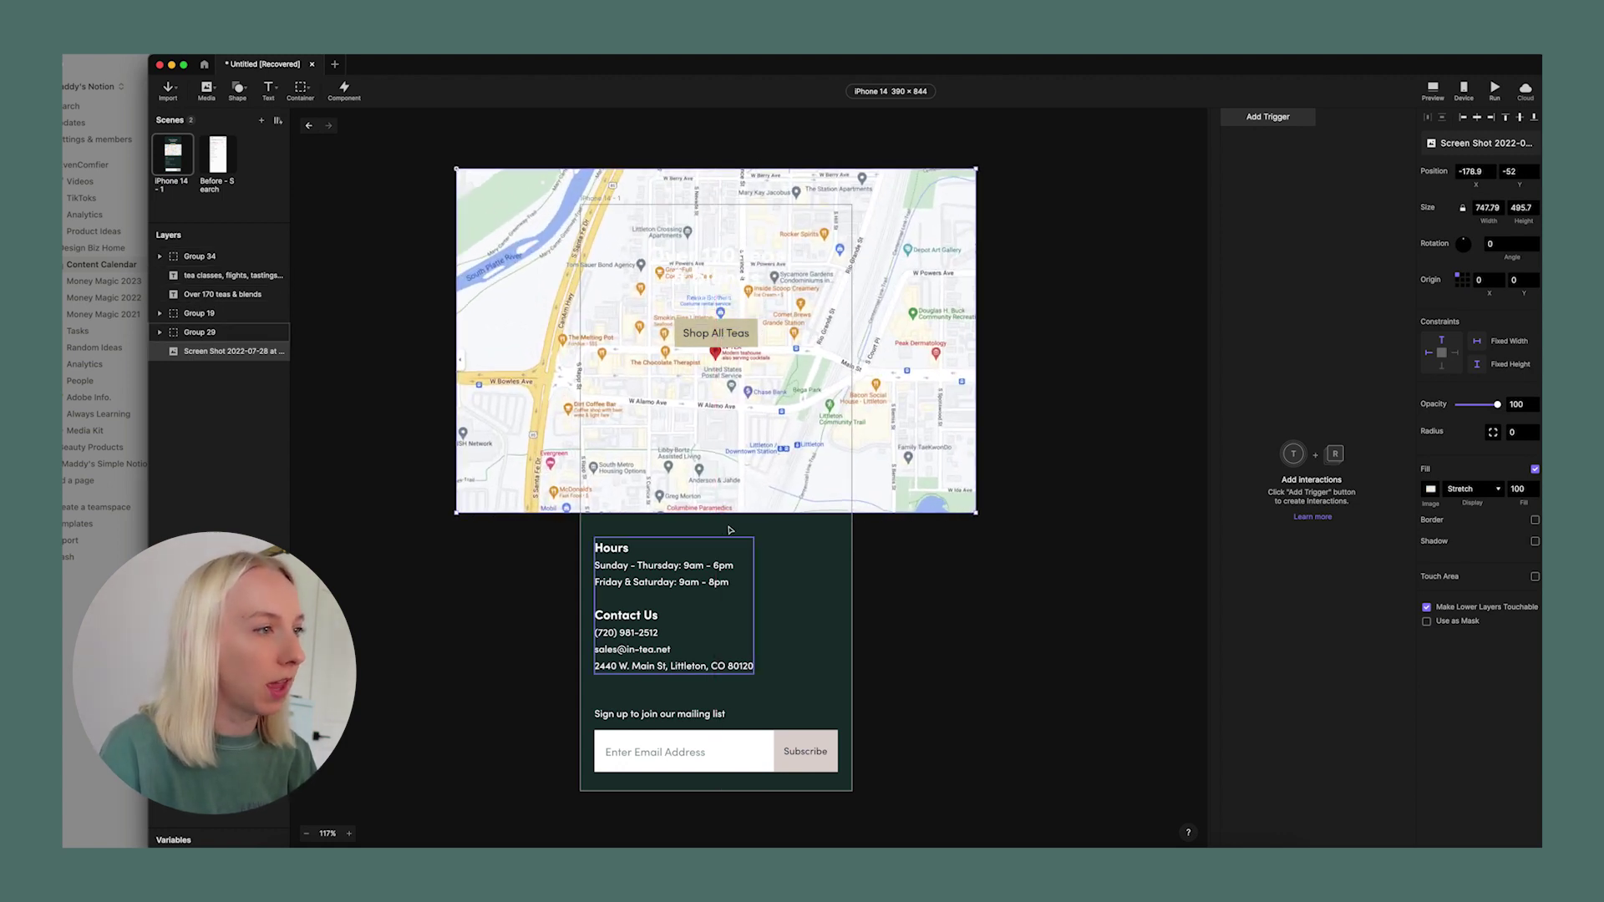
left_click_drag(726, 516, 716, 660)
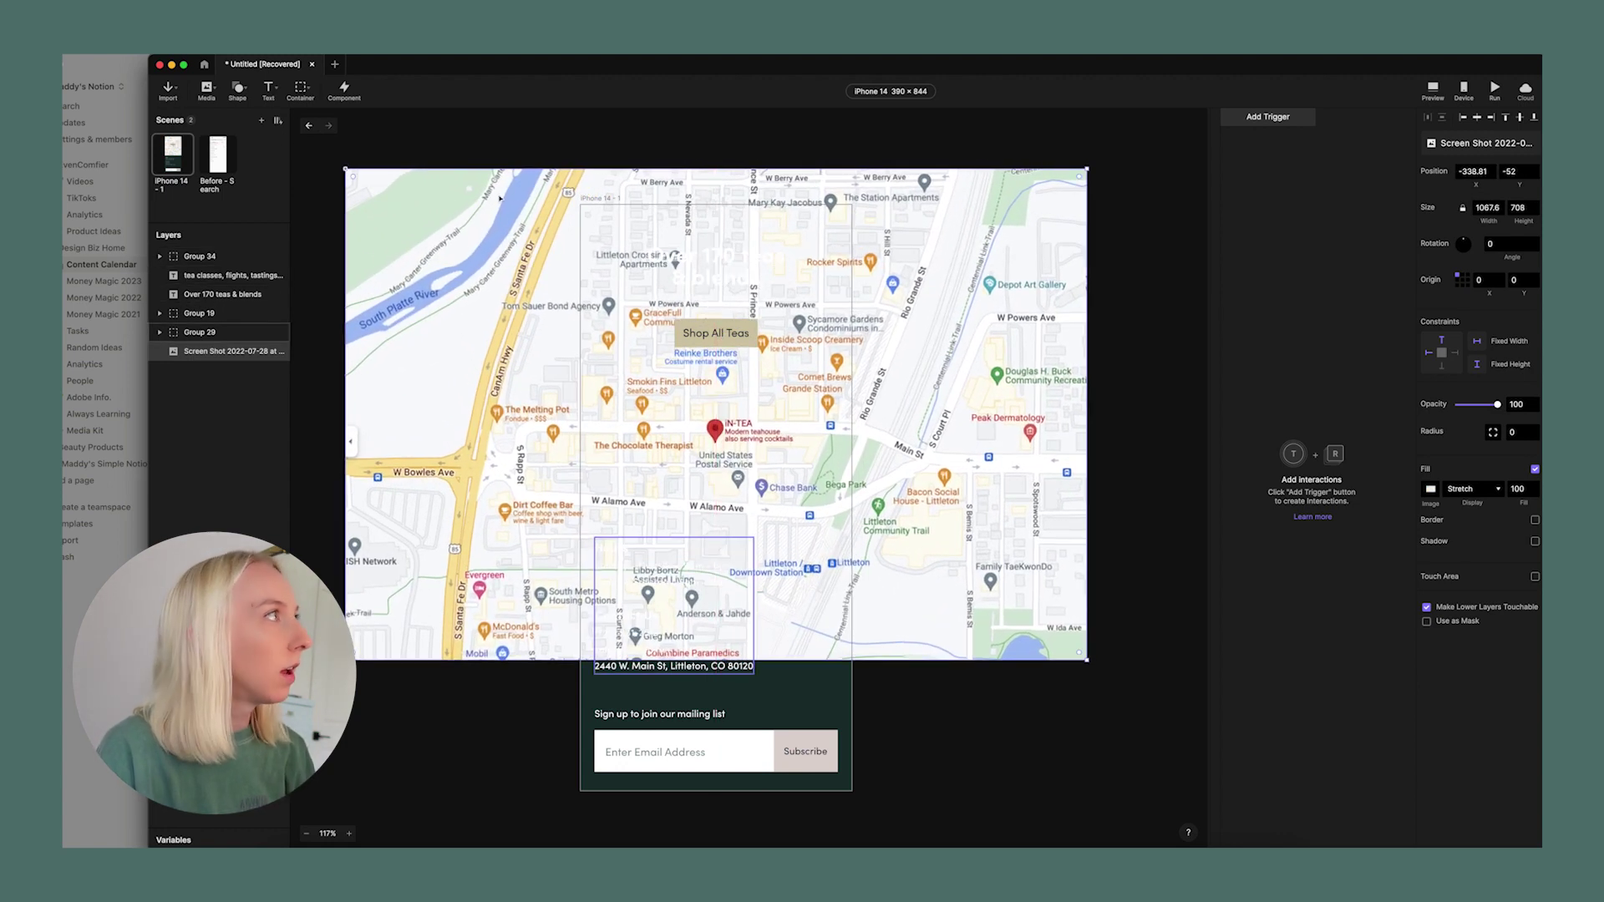
Draw a full-width rectangle of about 390 × 281 over the visible map area, starting just above the Hours section.
left_click(238, 92)
left_click(255, 115)
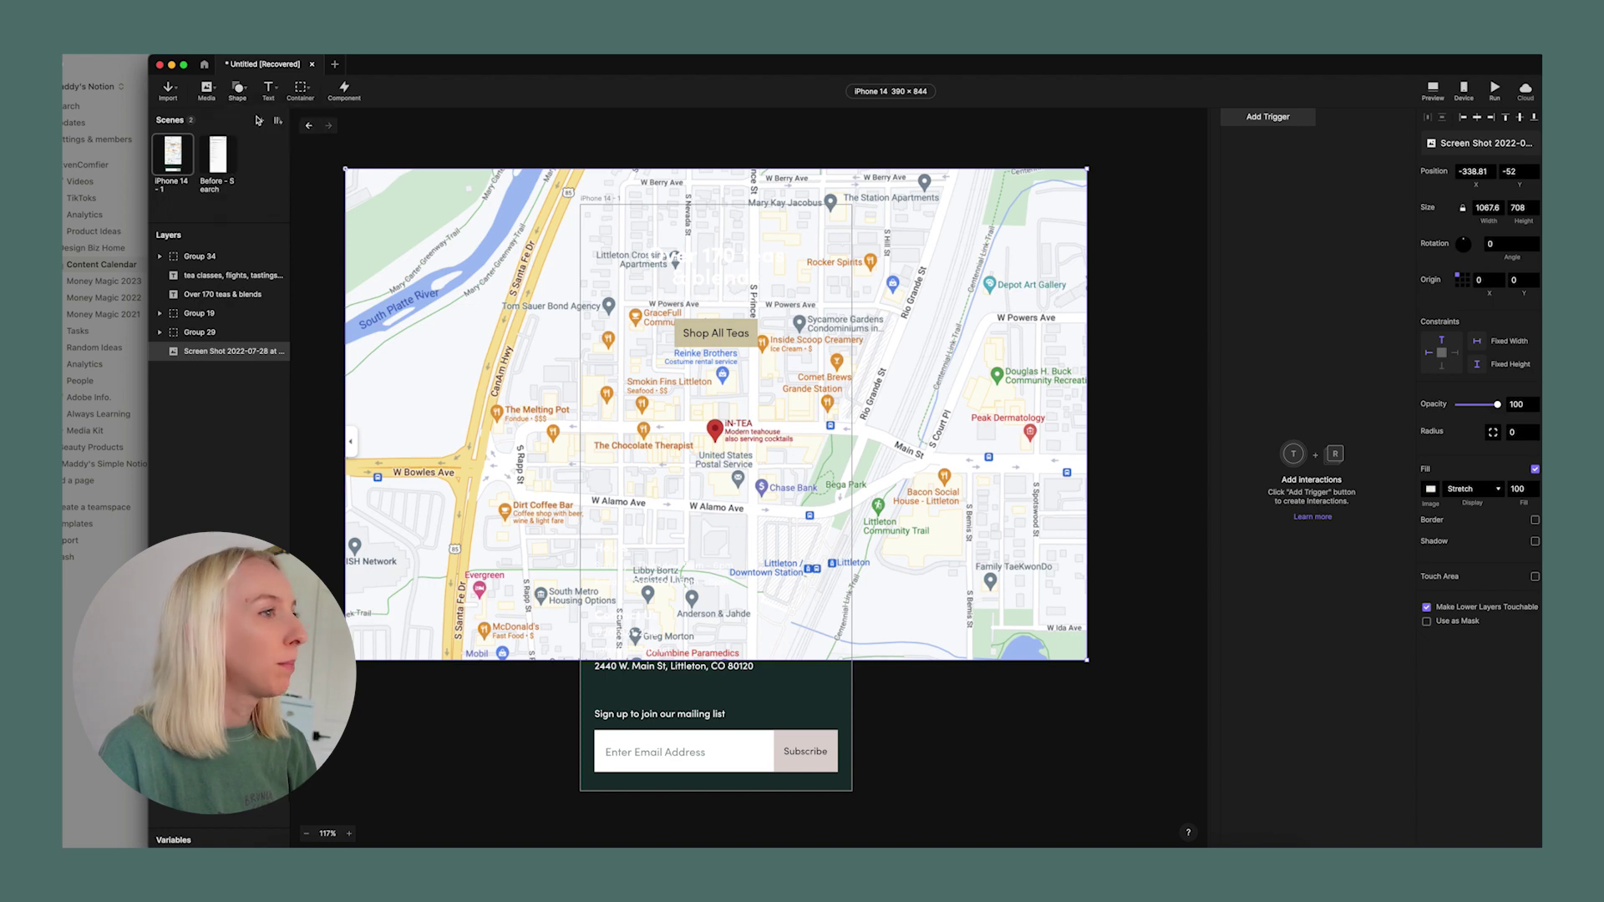
mouse_move(581, 333)
left_mouse_down()
mouse_move(802, 466)
mouse_move(850, 573)
mouse_move(851, 526)
left_mouse_up()
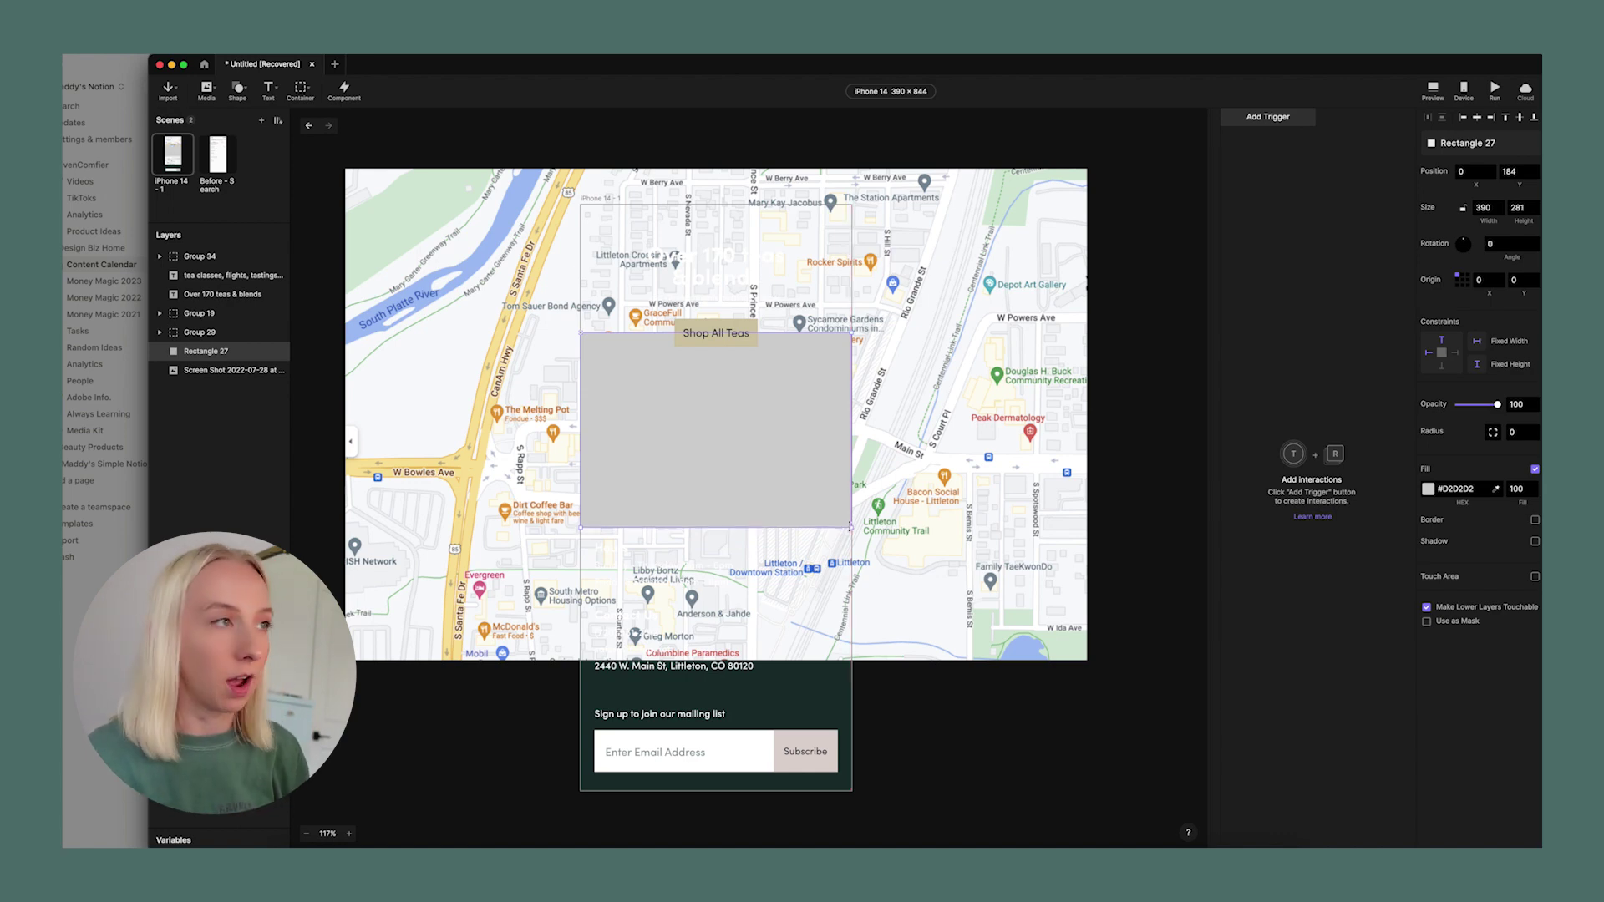
Place the map screenshot layer above Rectangle 27, use the rectangle as a mask for it, and deselect.
left_click_drag(221, 370, 219, 347)
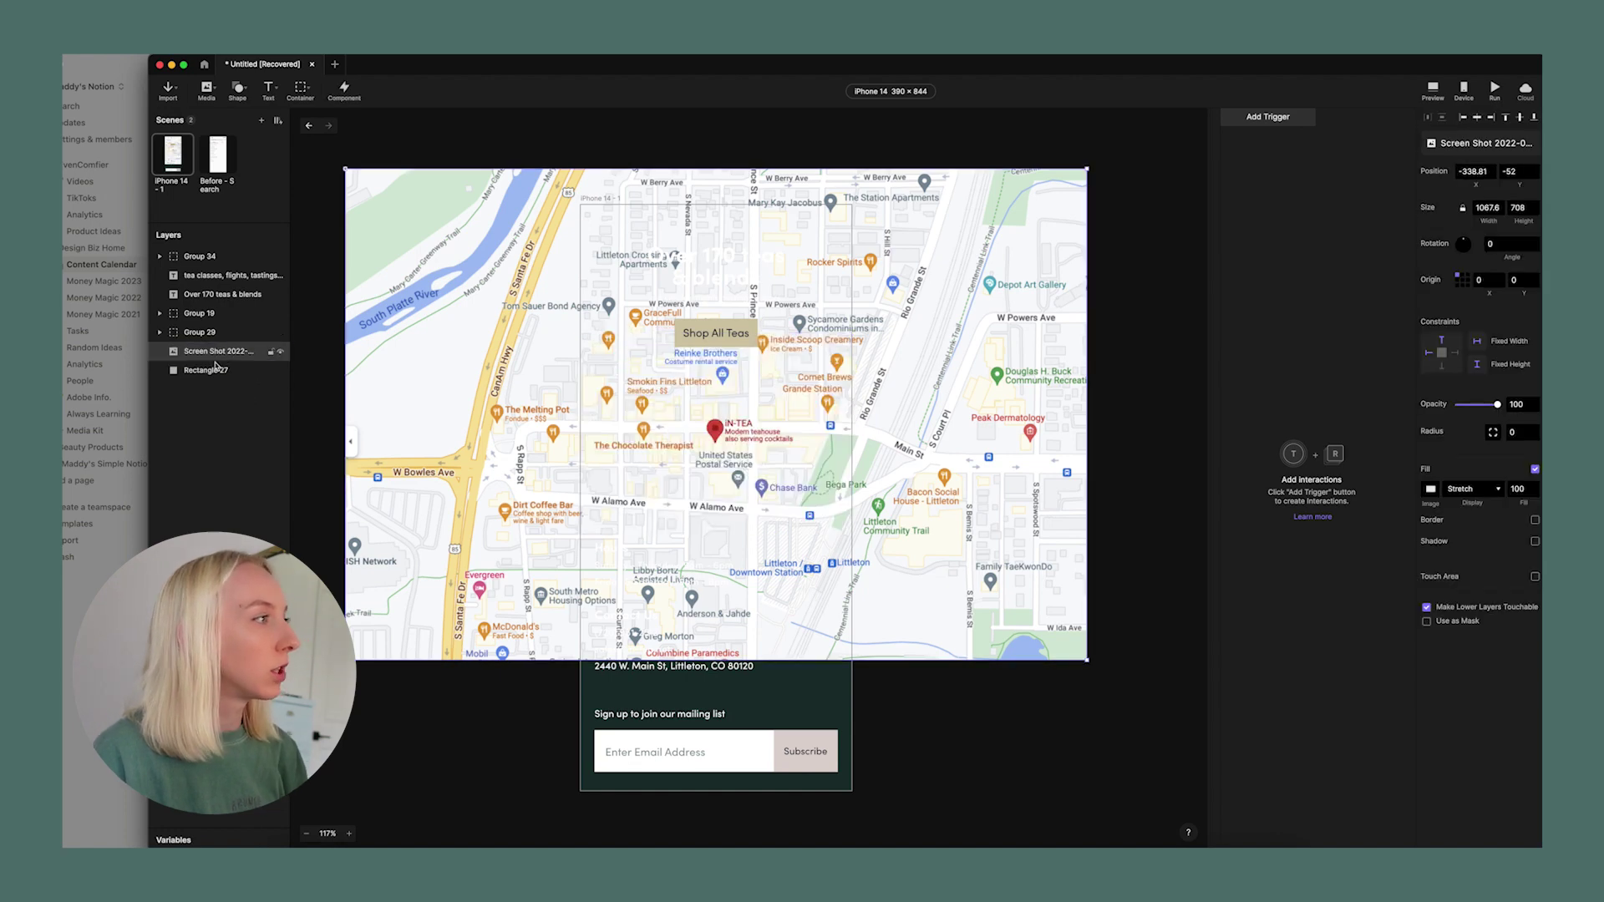
left_click(213, 371)
right_click(213, 371)
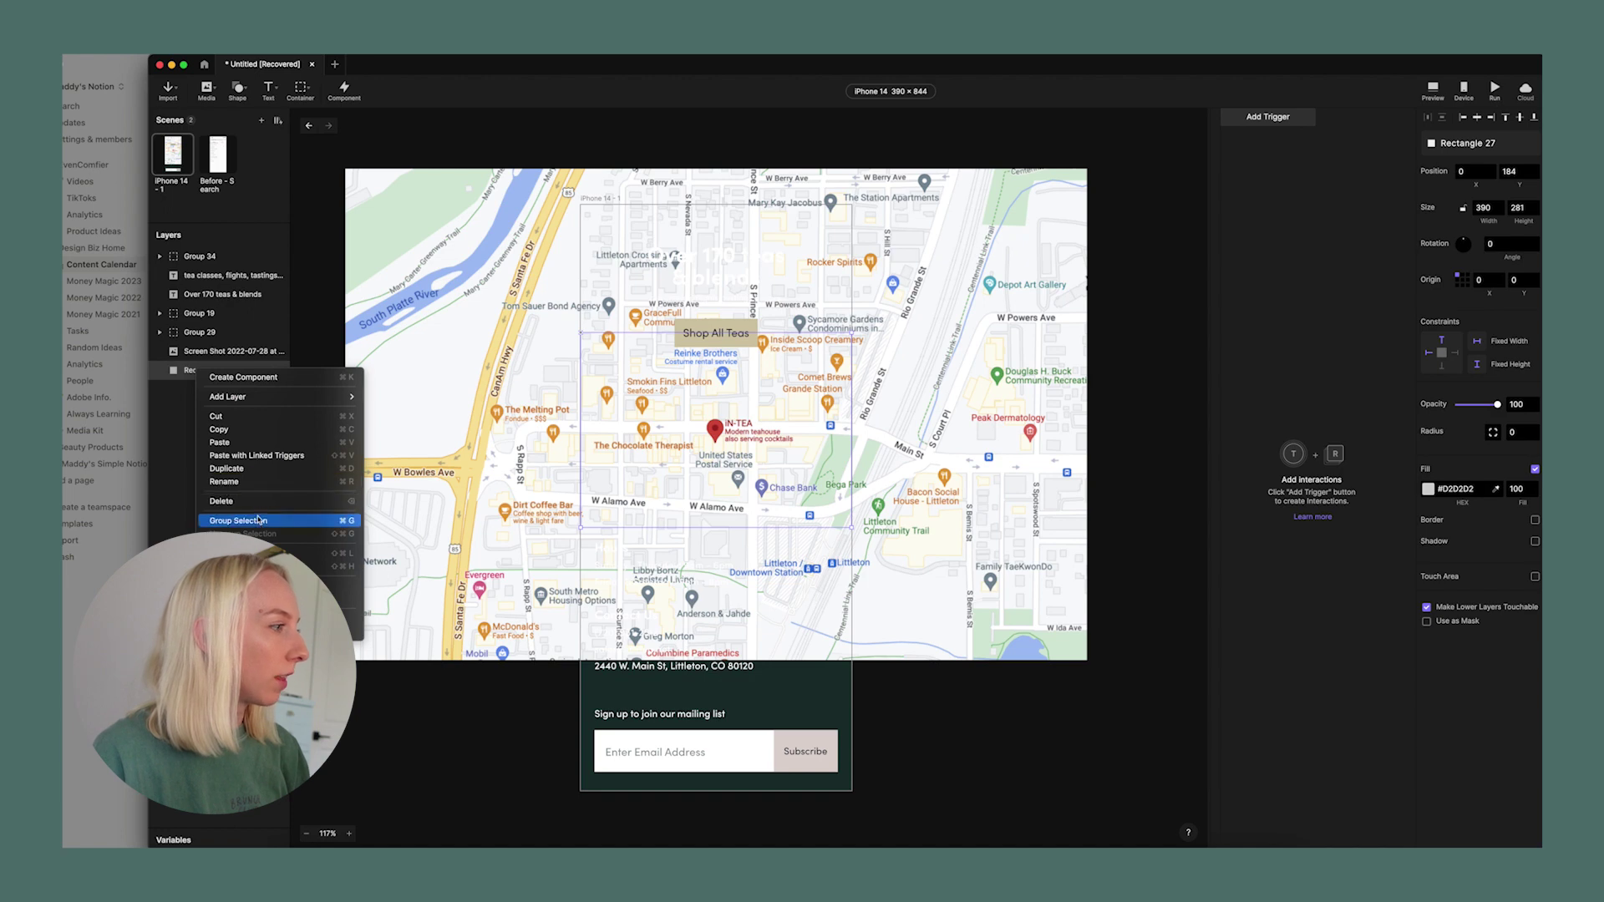
left_click(351, 618)
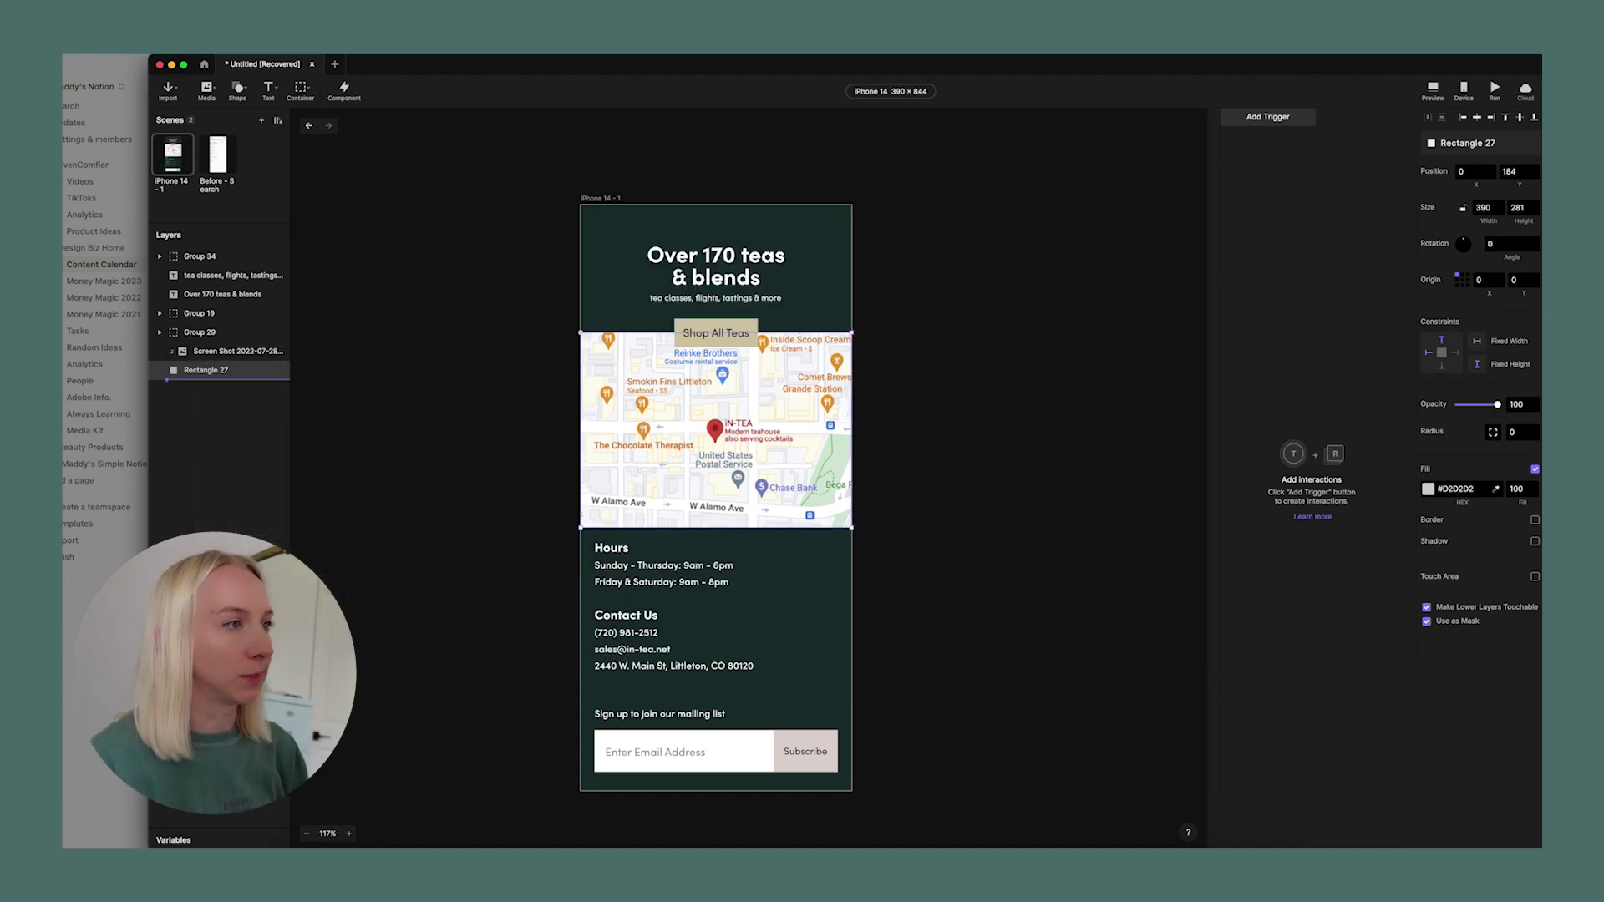
left_click(912, 462)
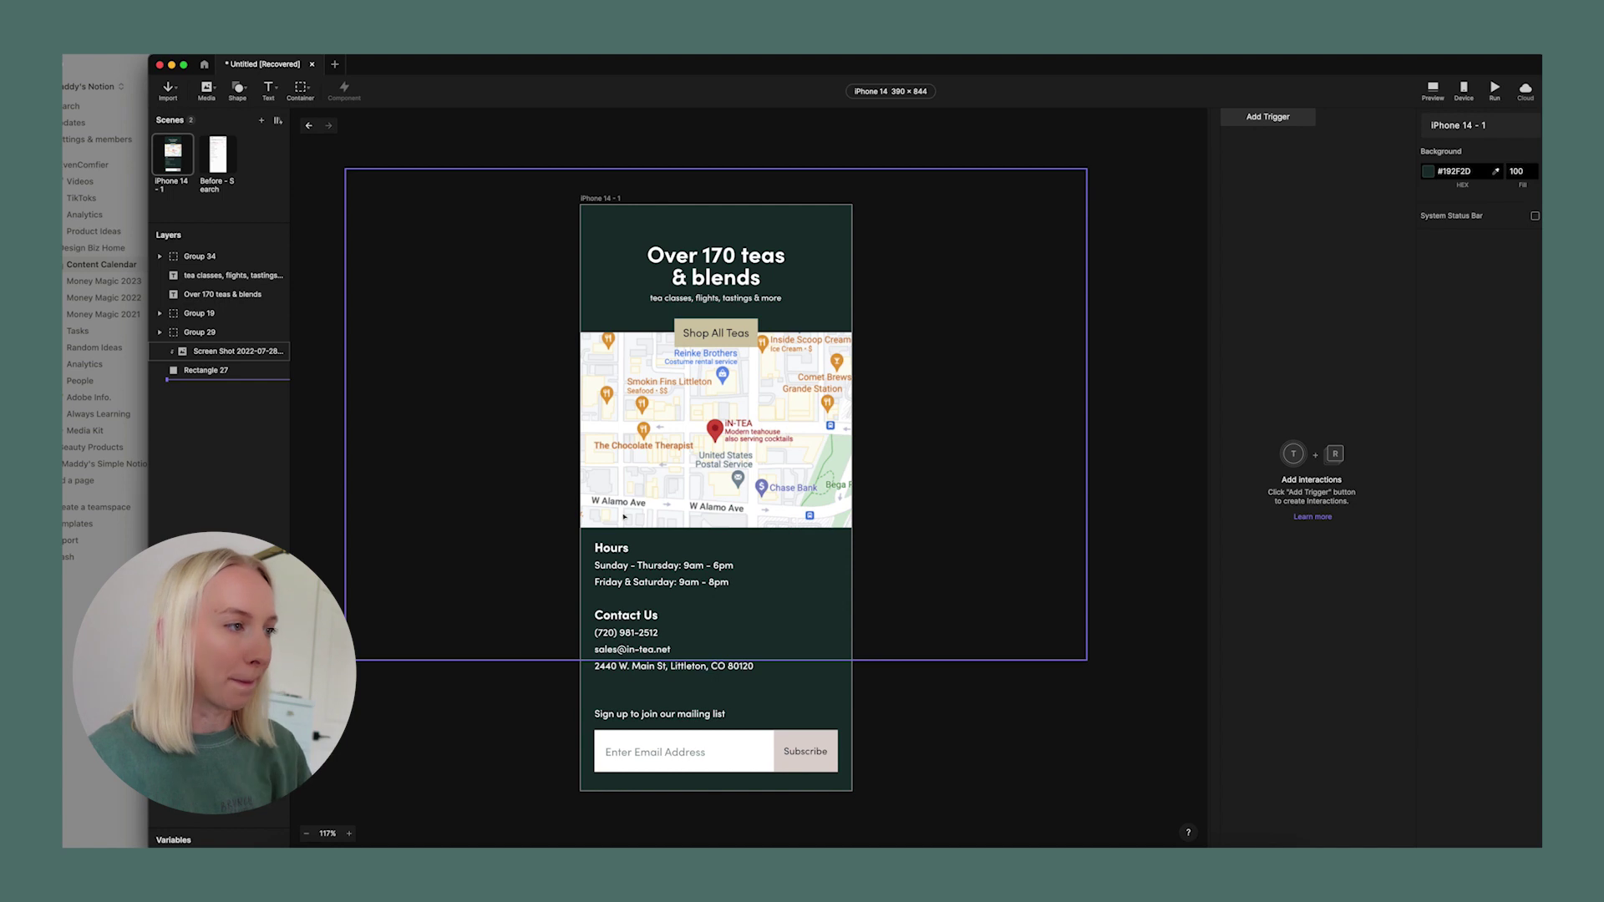
Add a Drag trigger with a Move response to the map screenshot layer, and return to the scene.
left_click(891, 286)
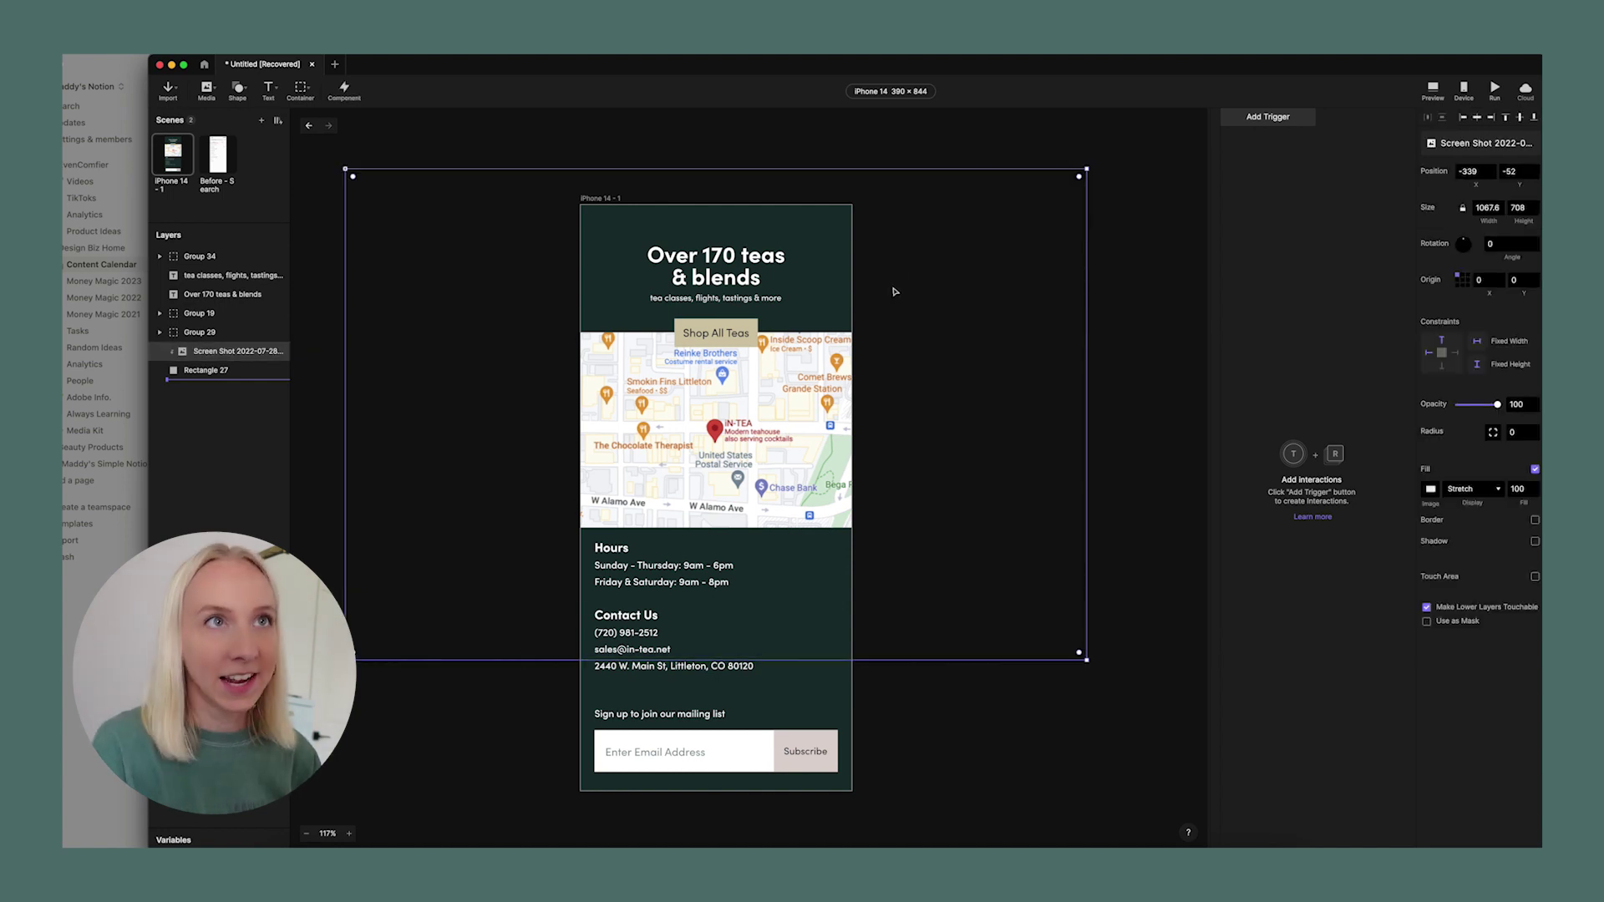
left_click(1264, 121)
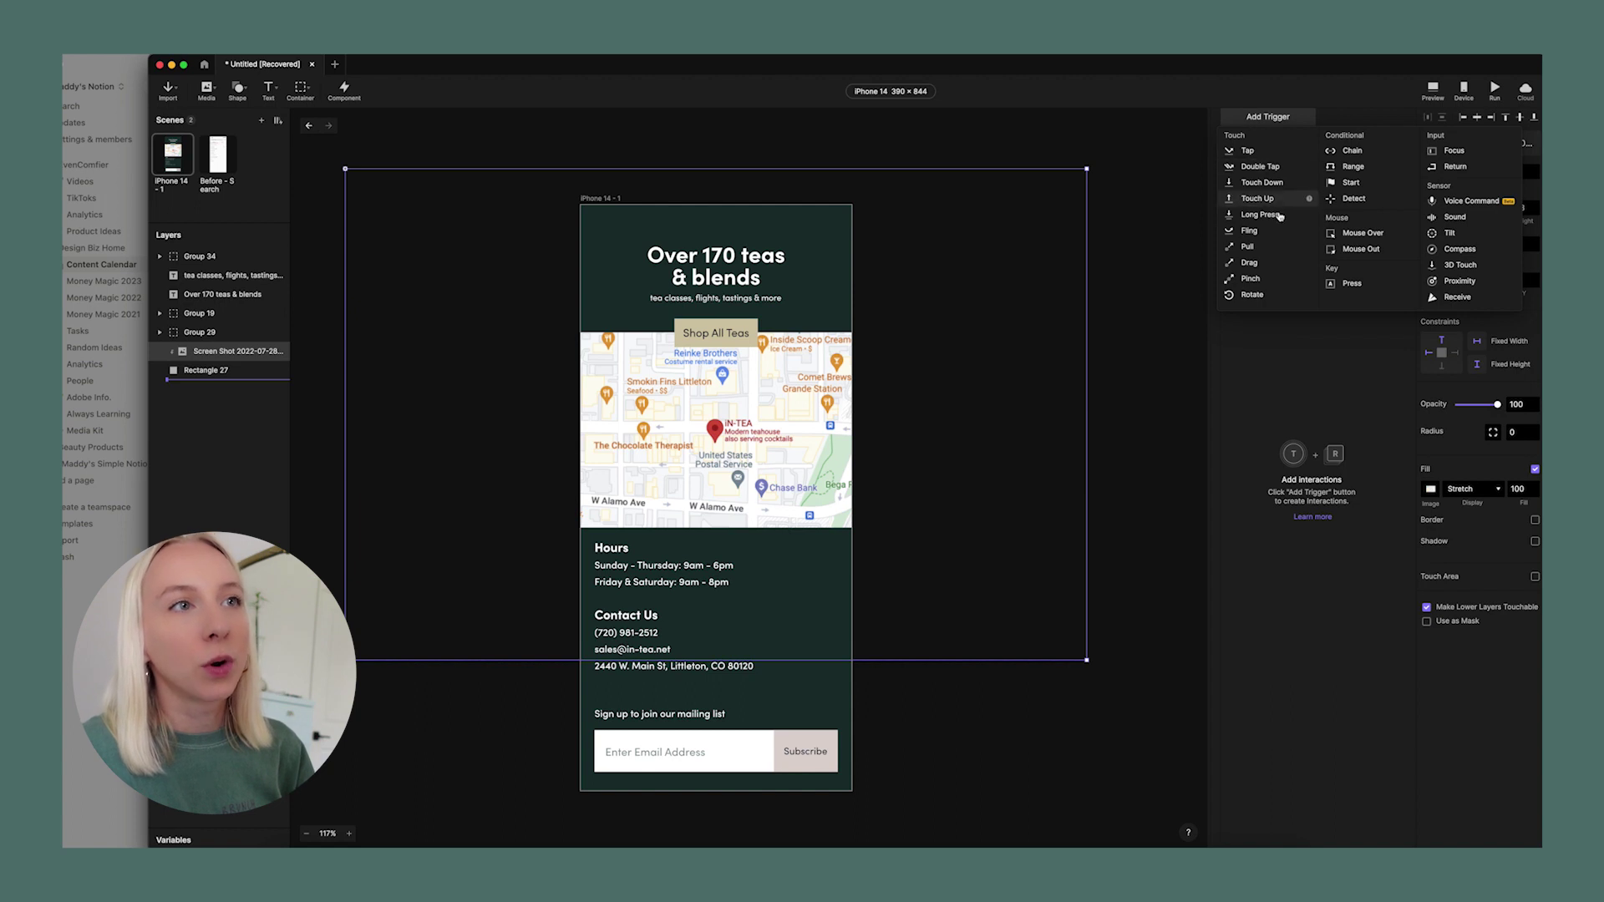
left_click(1250, 262)
left_click(1244, 135)
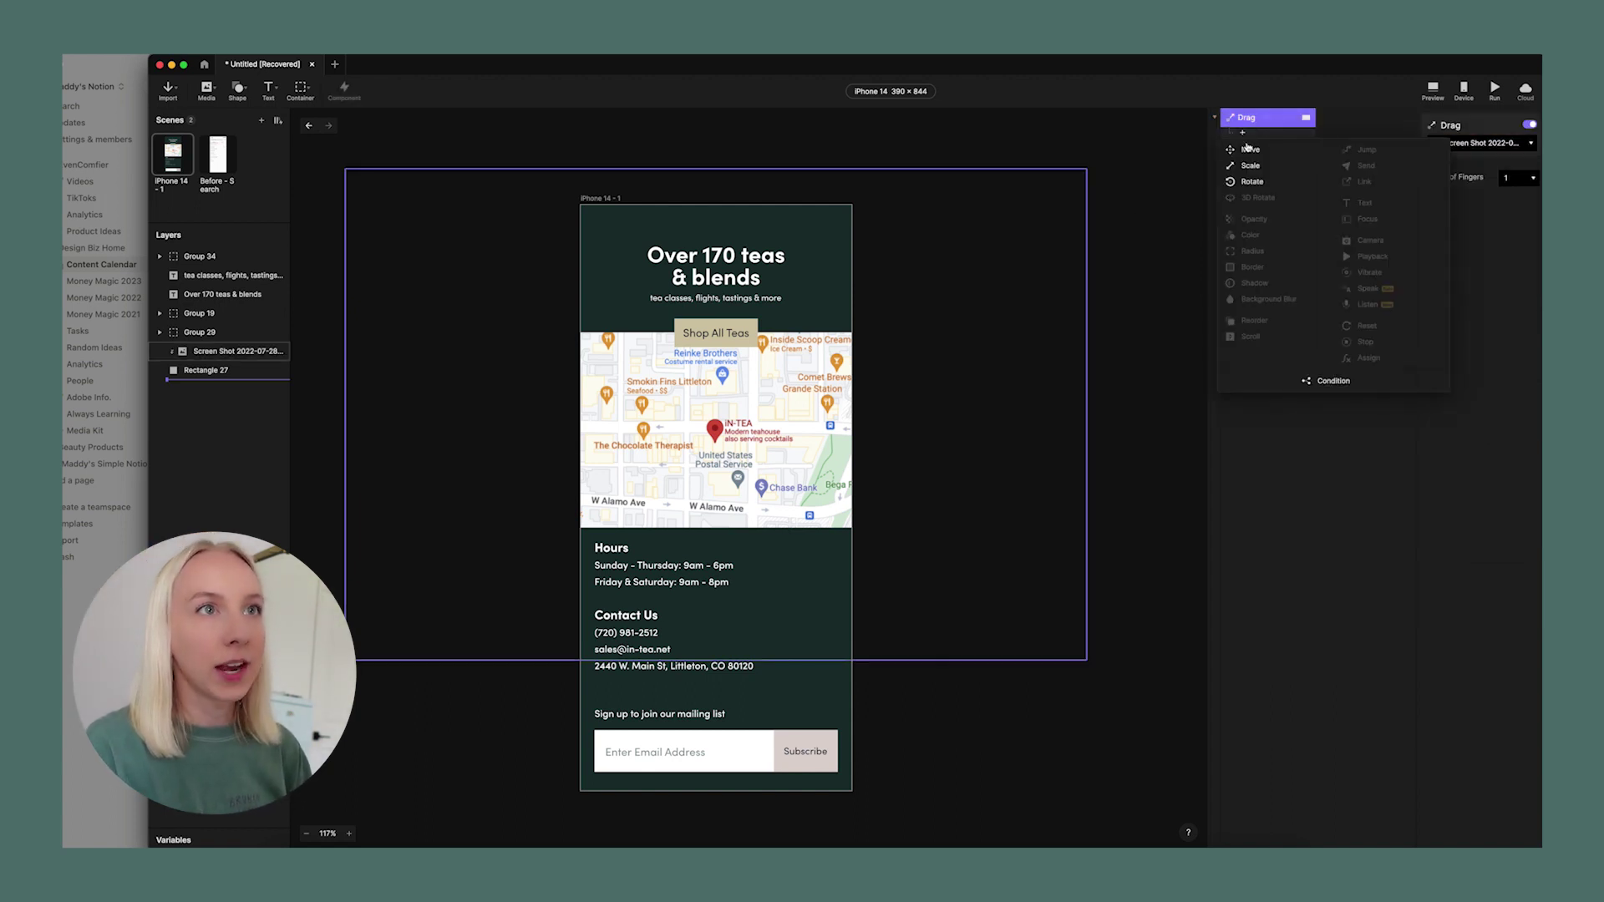
left_click(1250, 151)
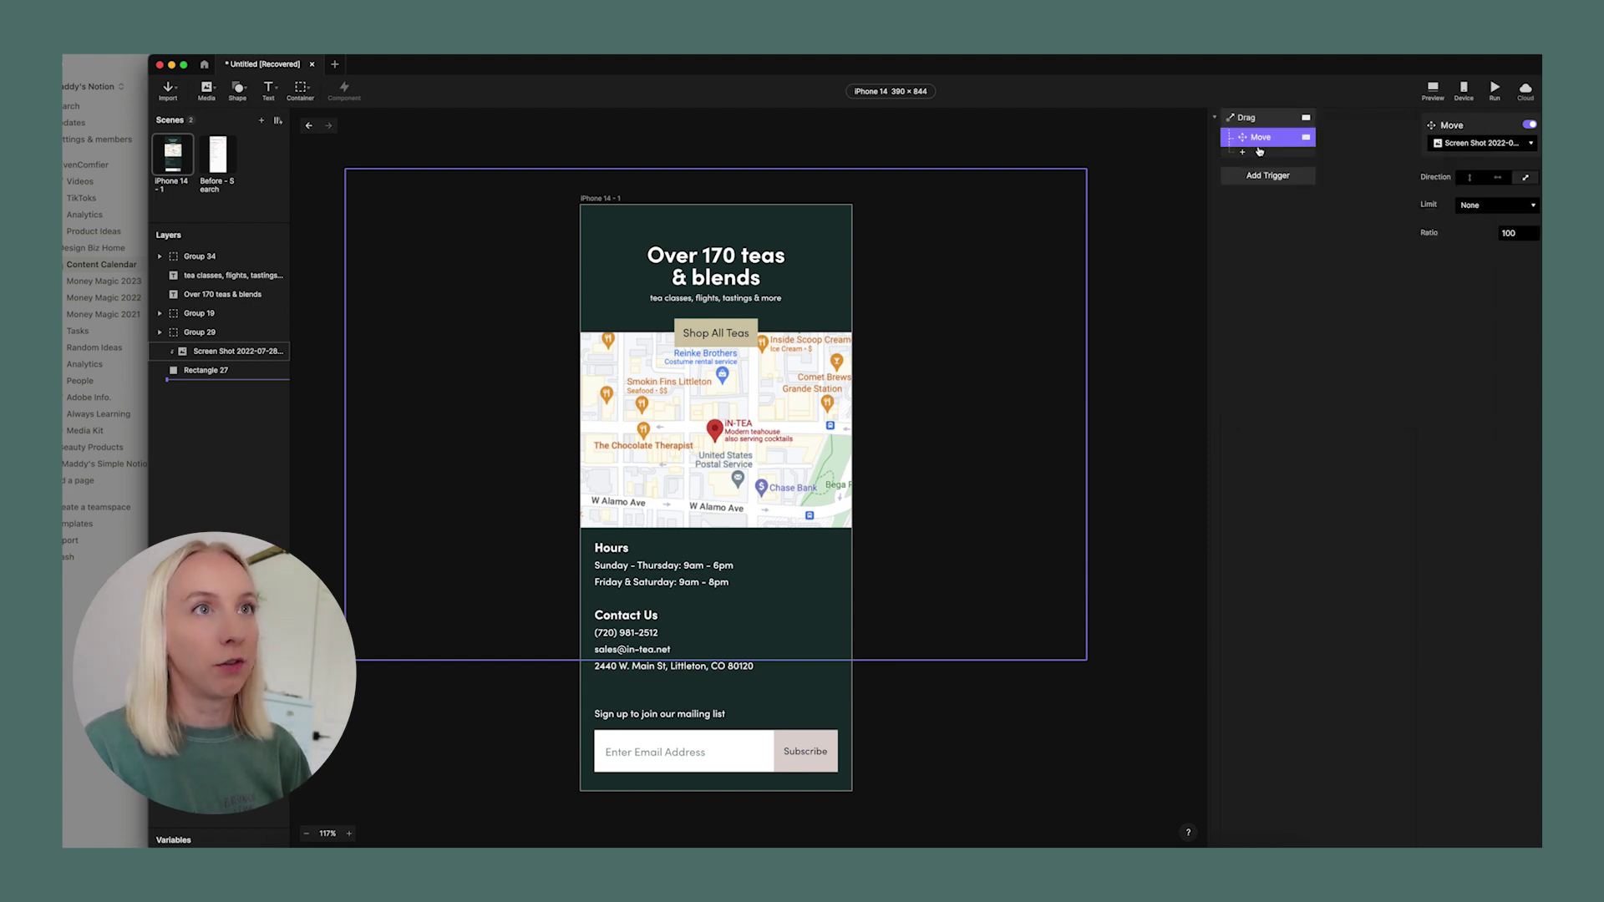
left_click(612, 207)
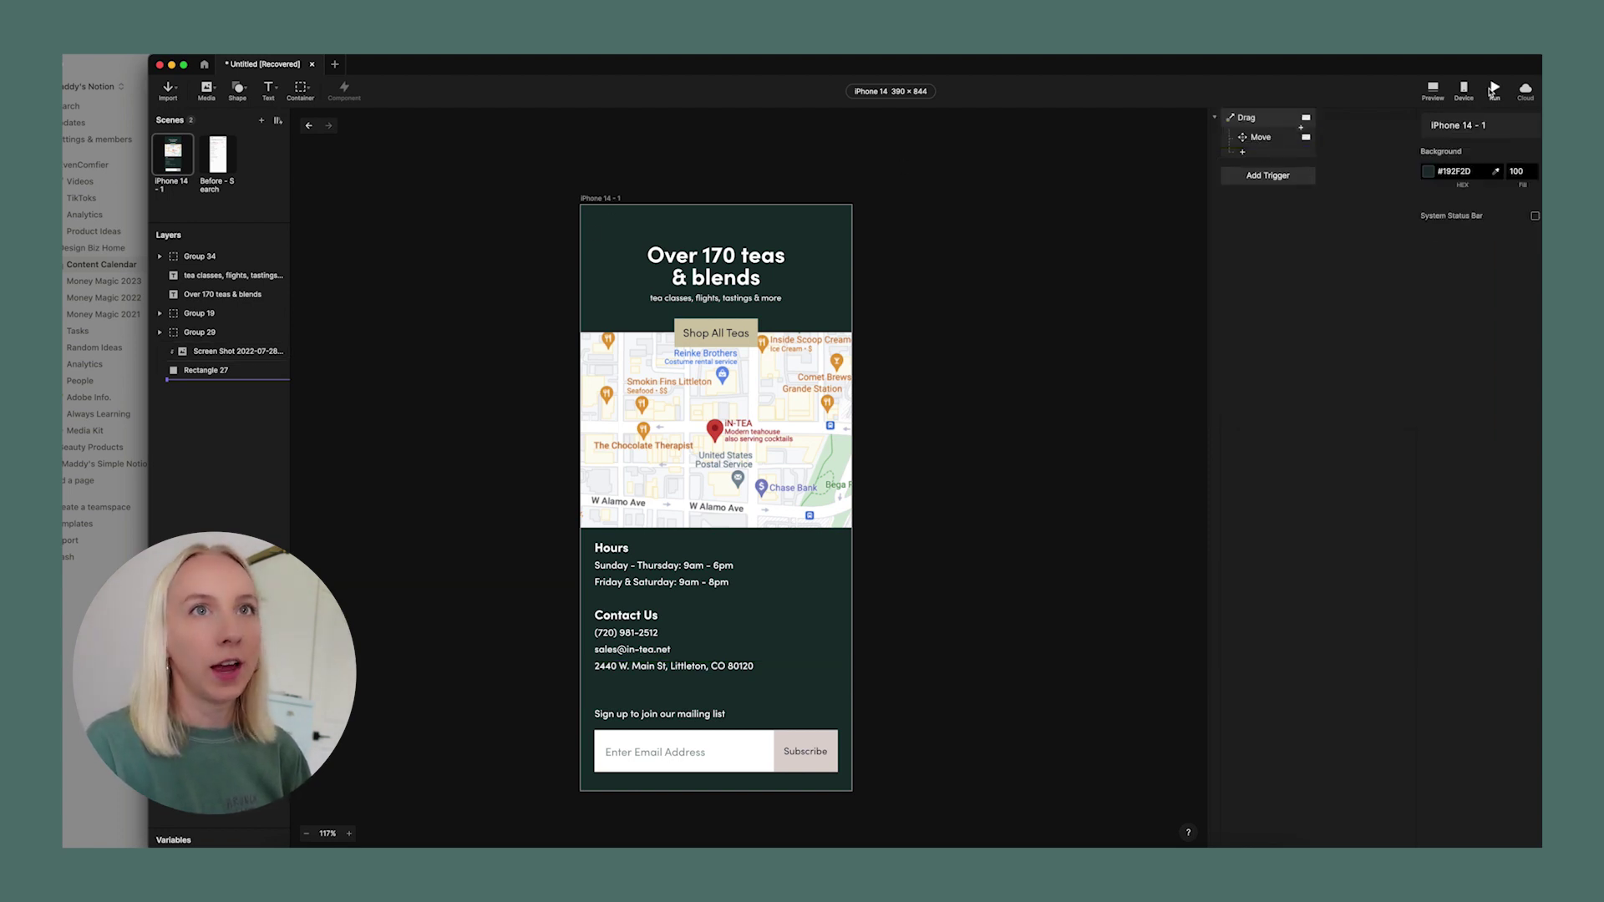
Preview the scene and test the interaction by moving the map around inside its mask.
left_click(1433, 90)
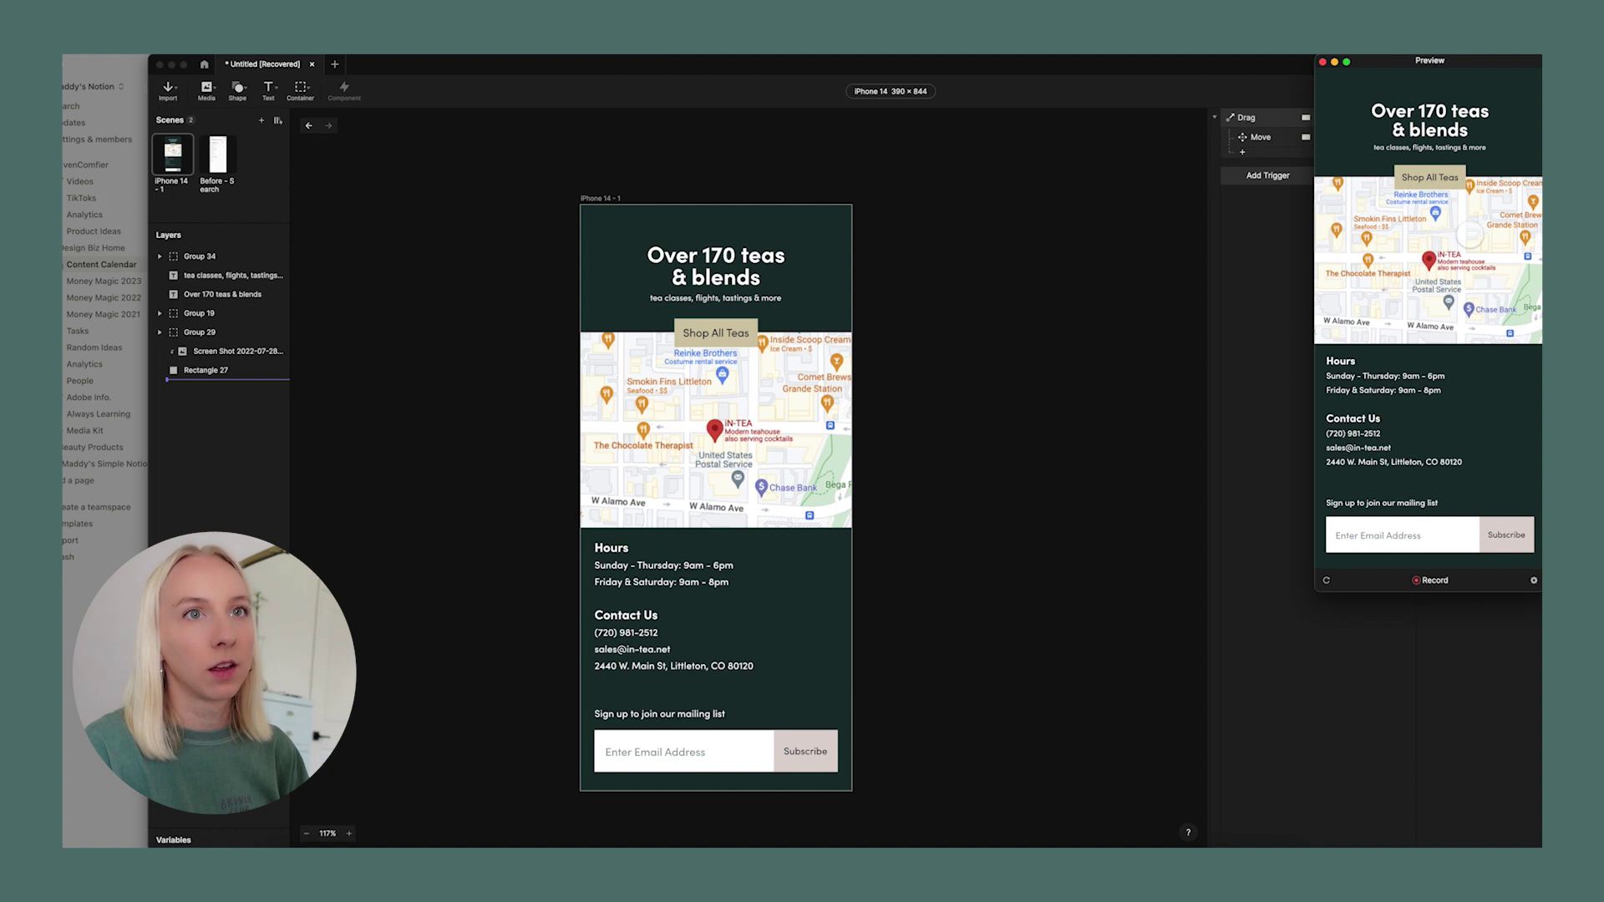
scroll(1458, 242, "up", 3)
left_click_drag(1460, 242, 1537, 155)
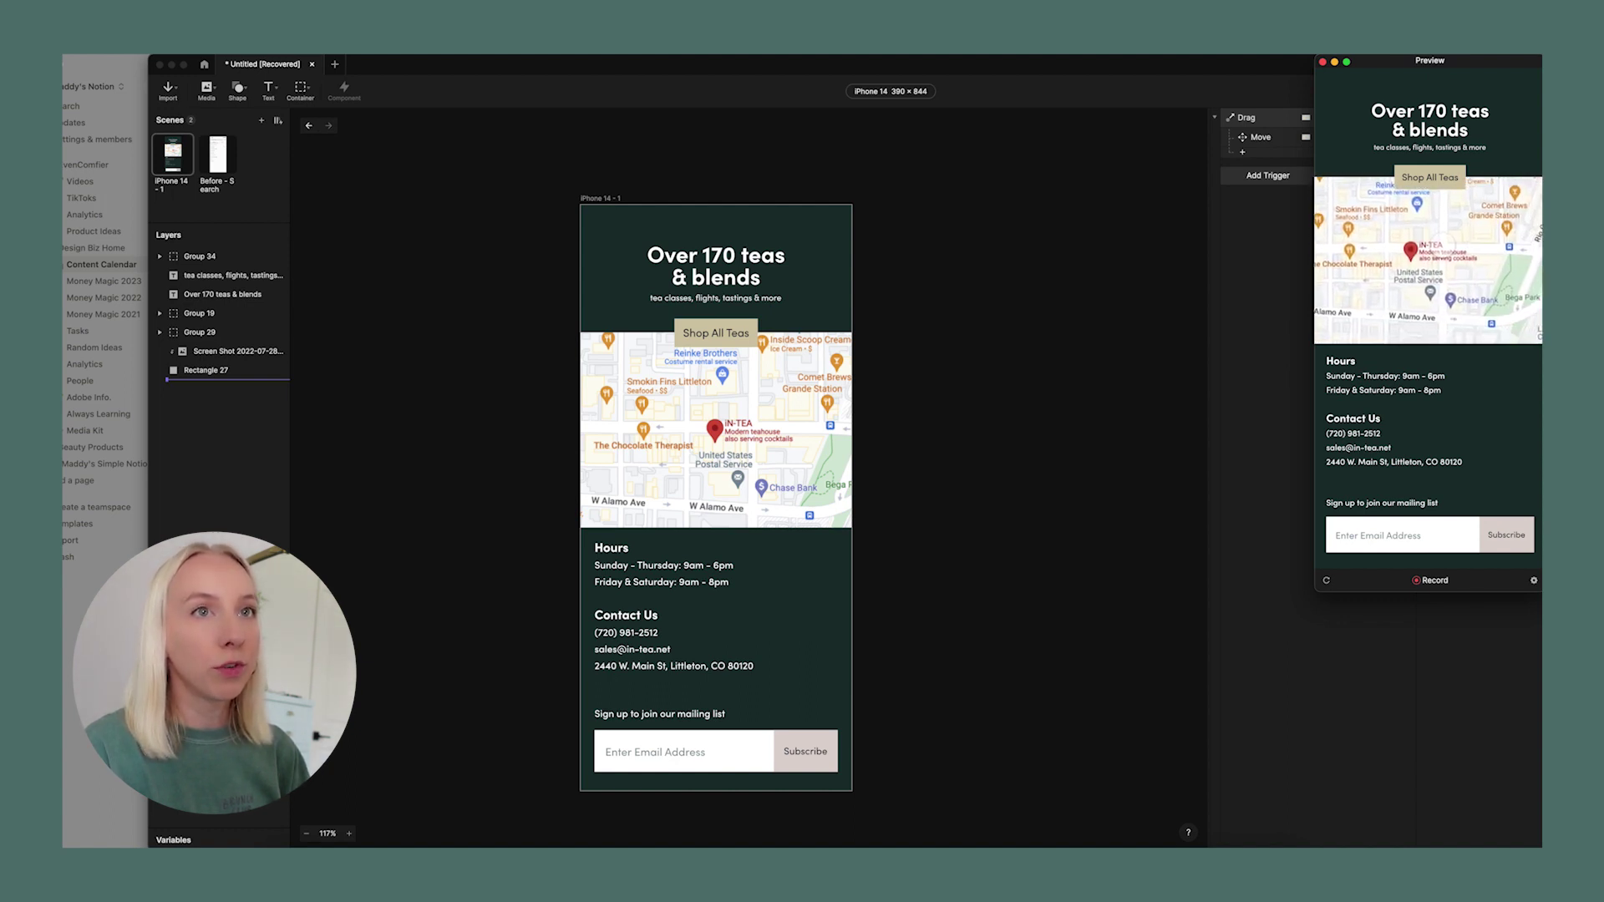
Close the preview, add a Pinch trigger with a Scale response to the map screenshot layer, and deselect it.
left_click(1322, 61)
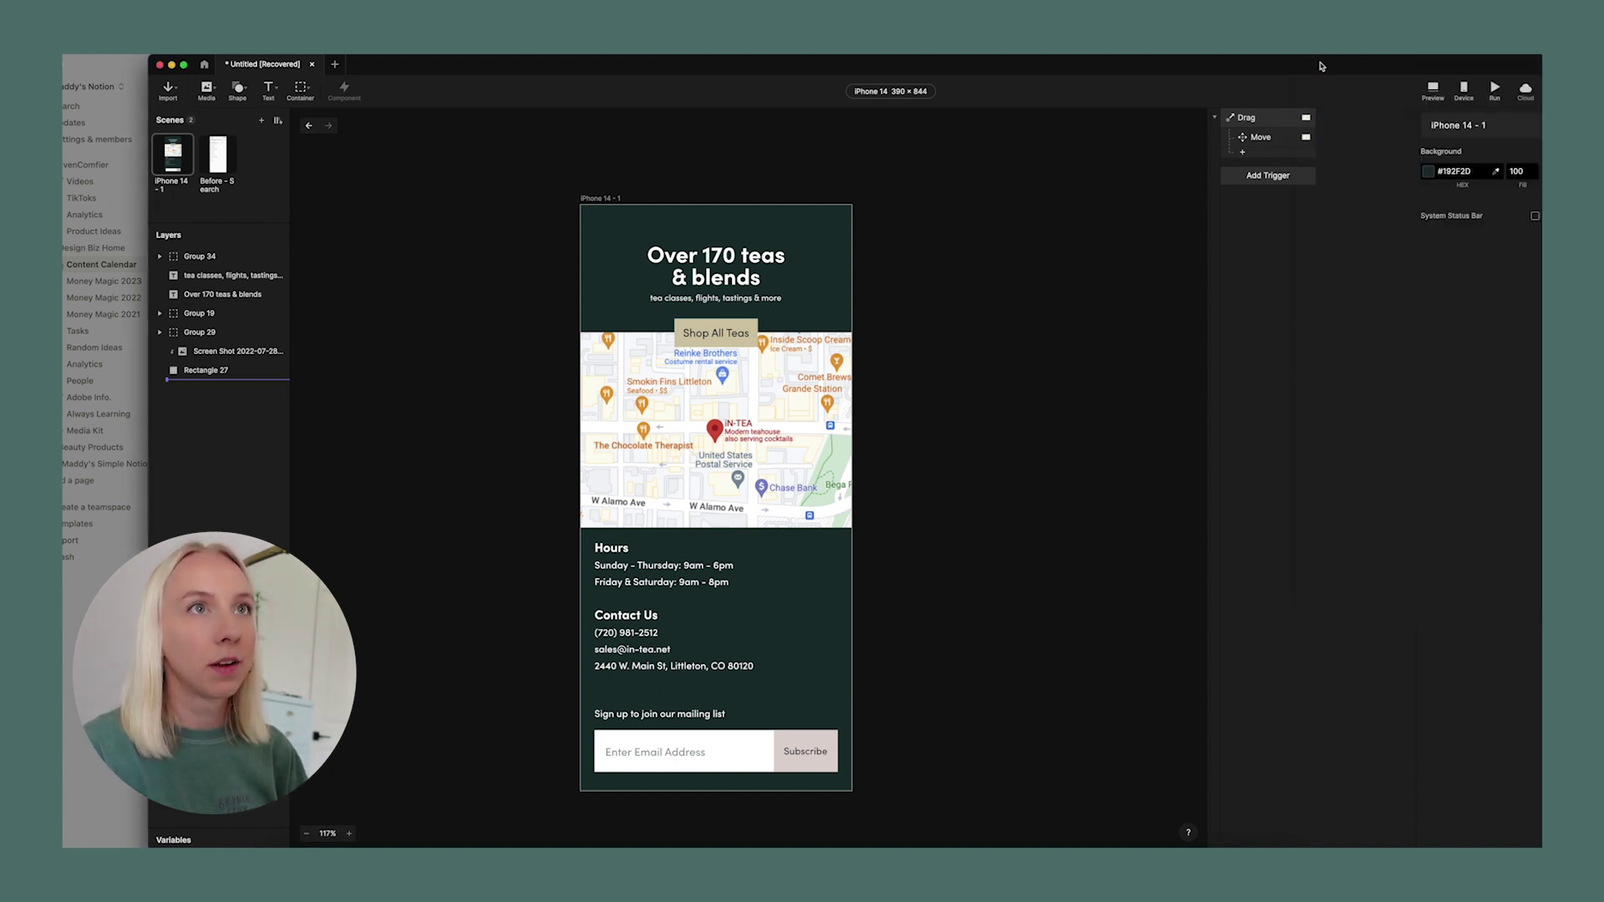
left_click(1267, 178)
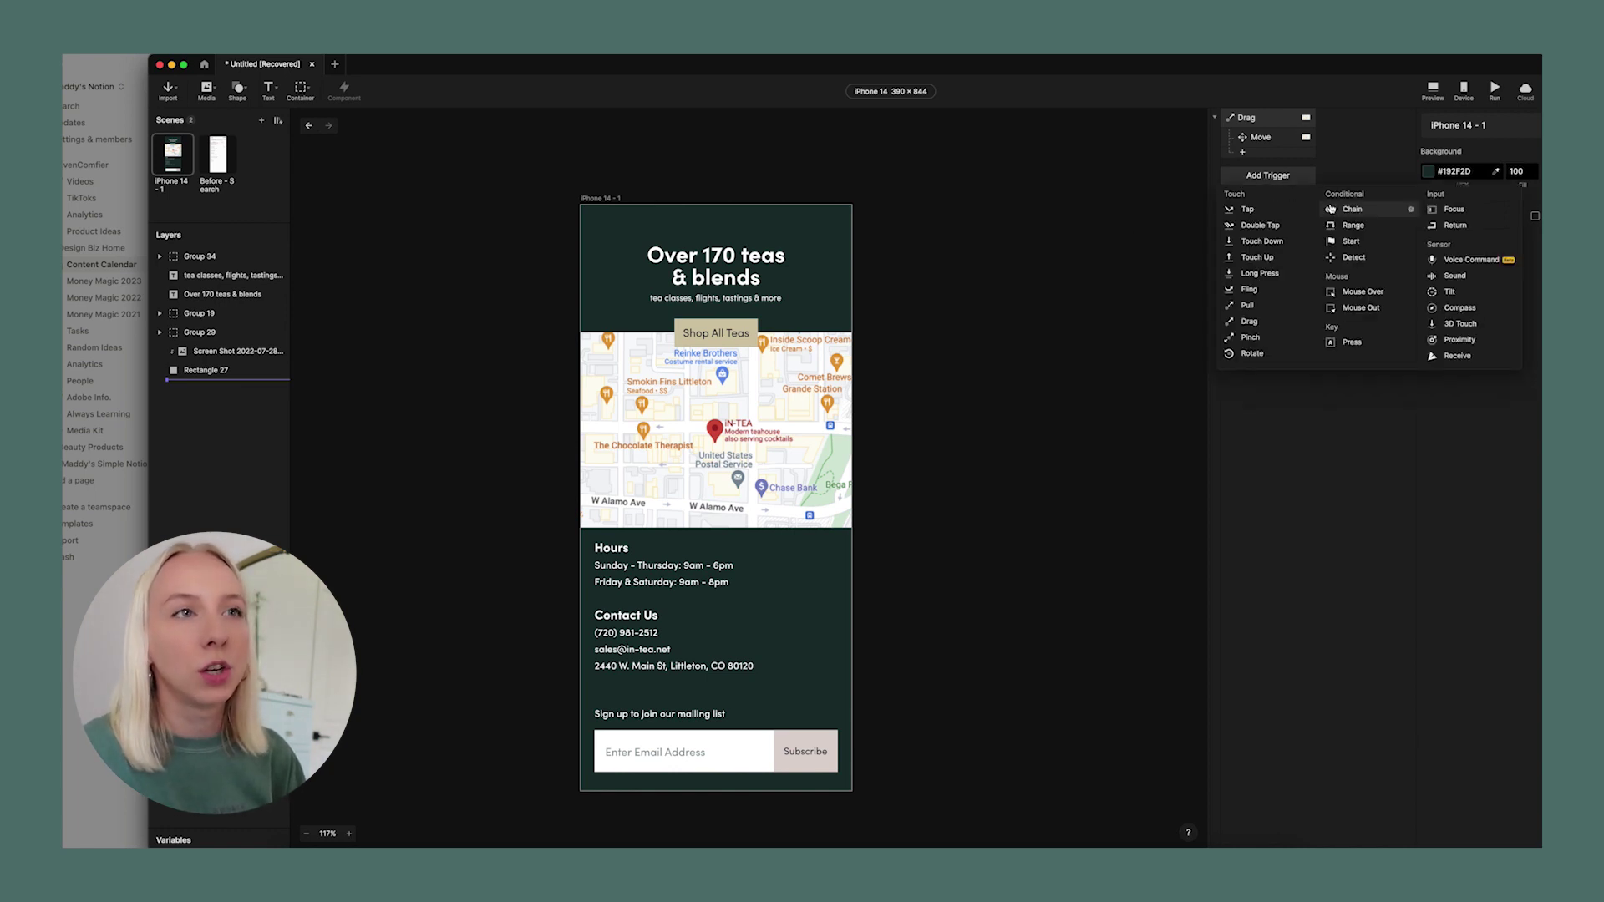
left_click(1253, 338)
left_click(1242, 191)
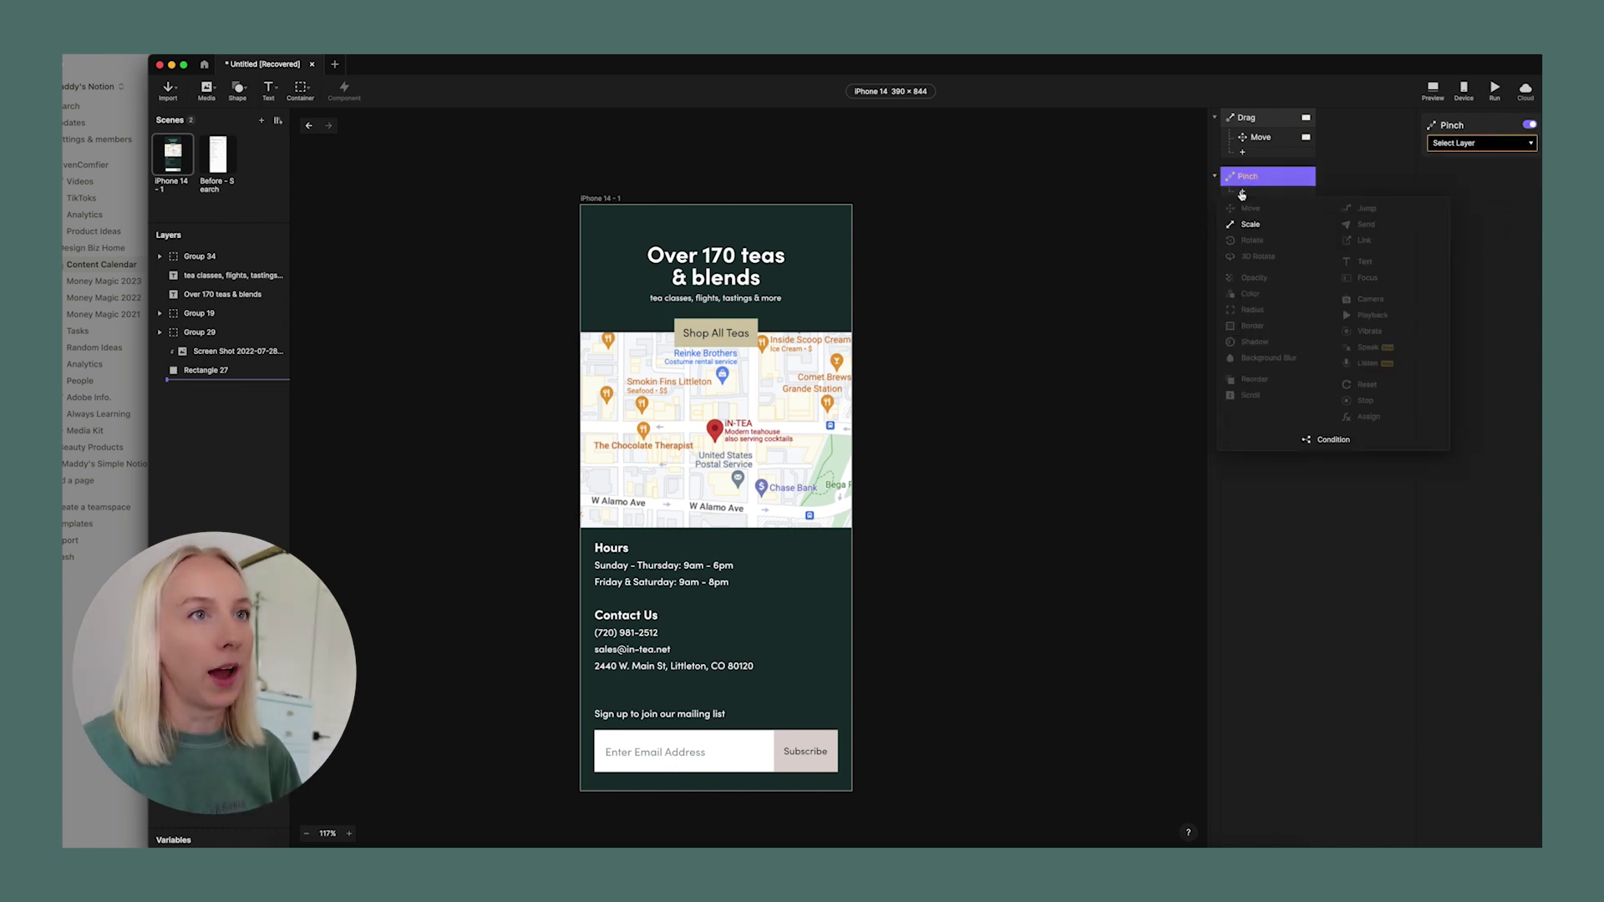
left_click(1252, 224)
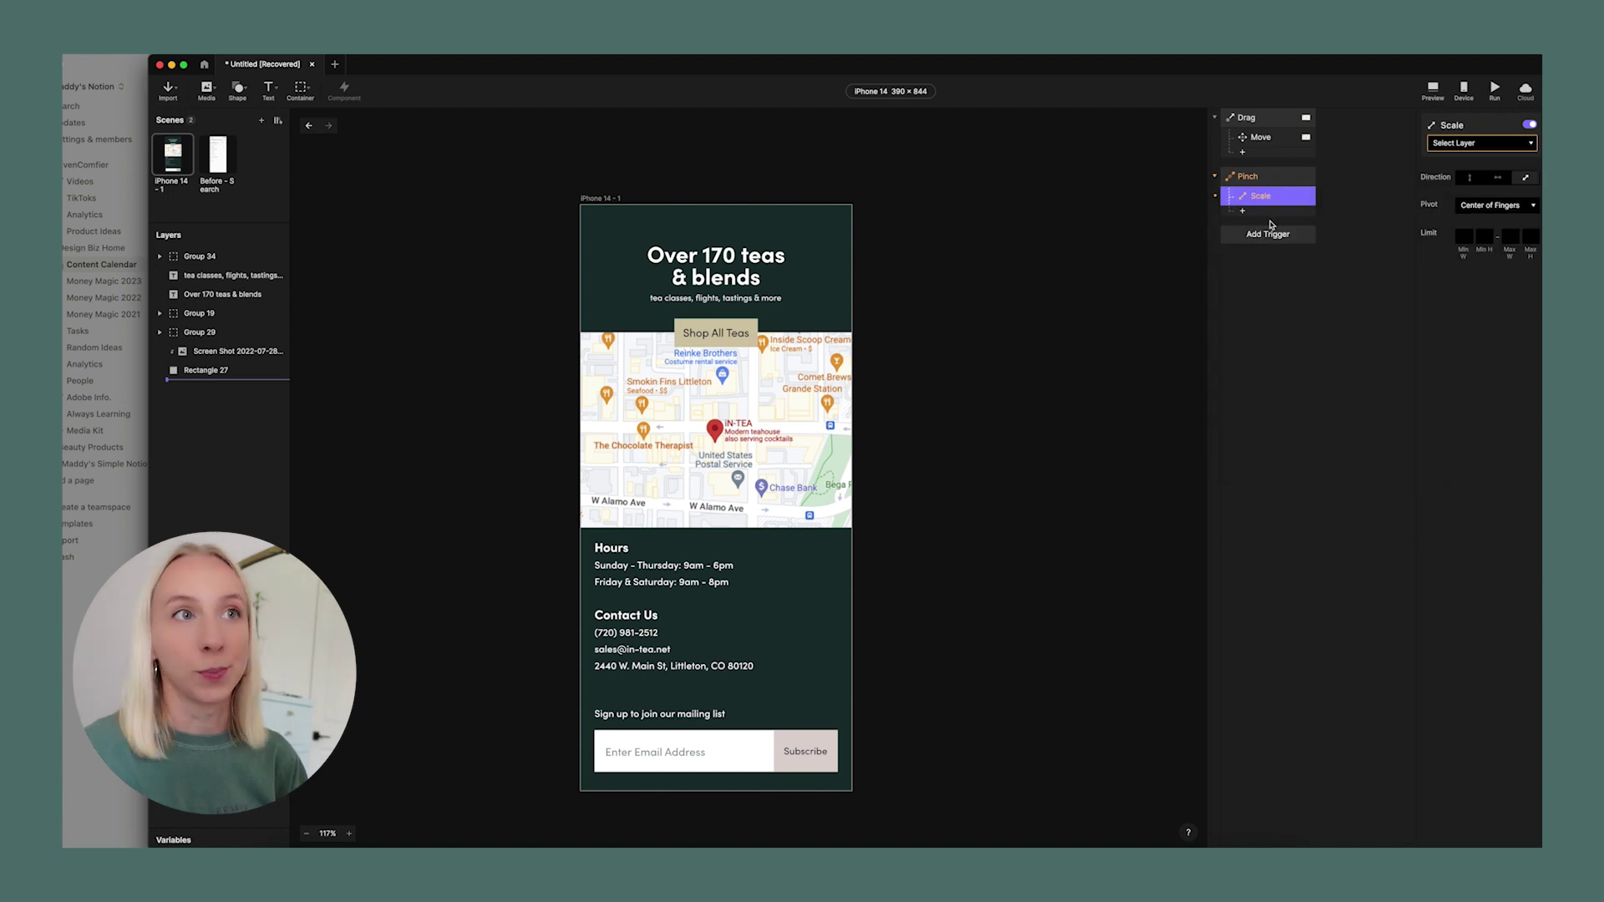
left_click(1496, 143)
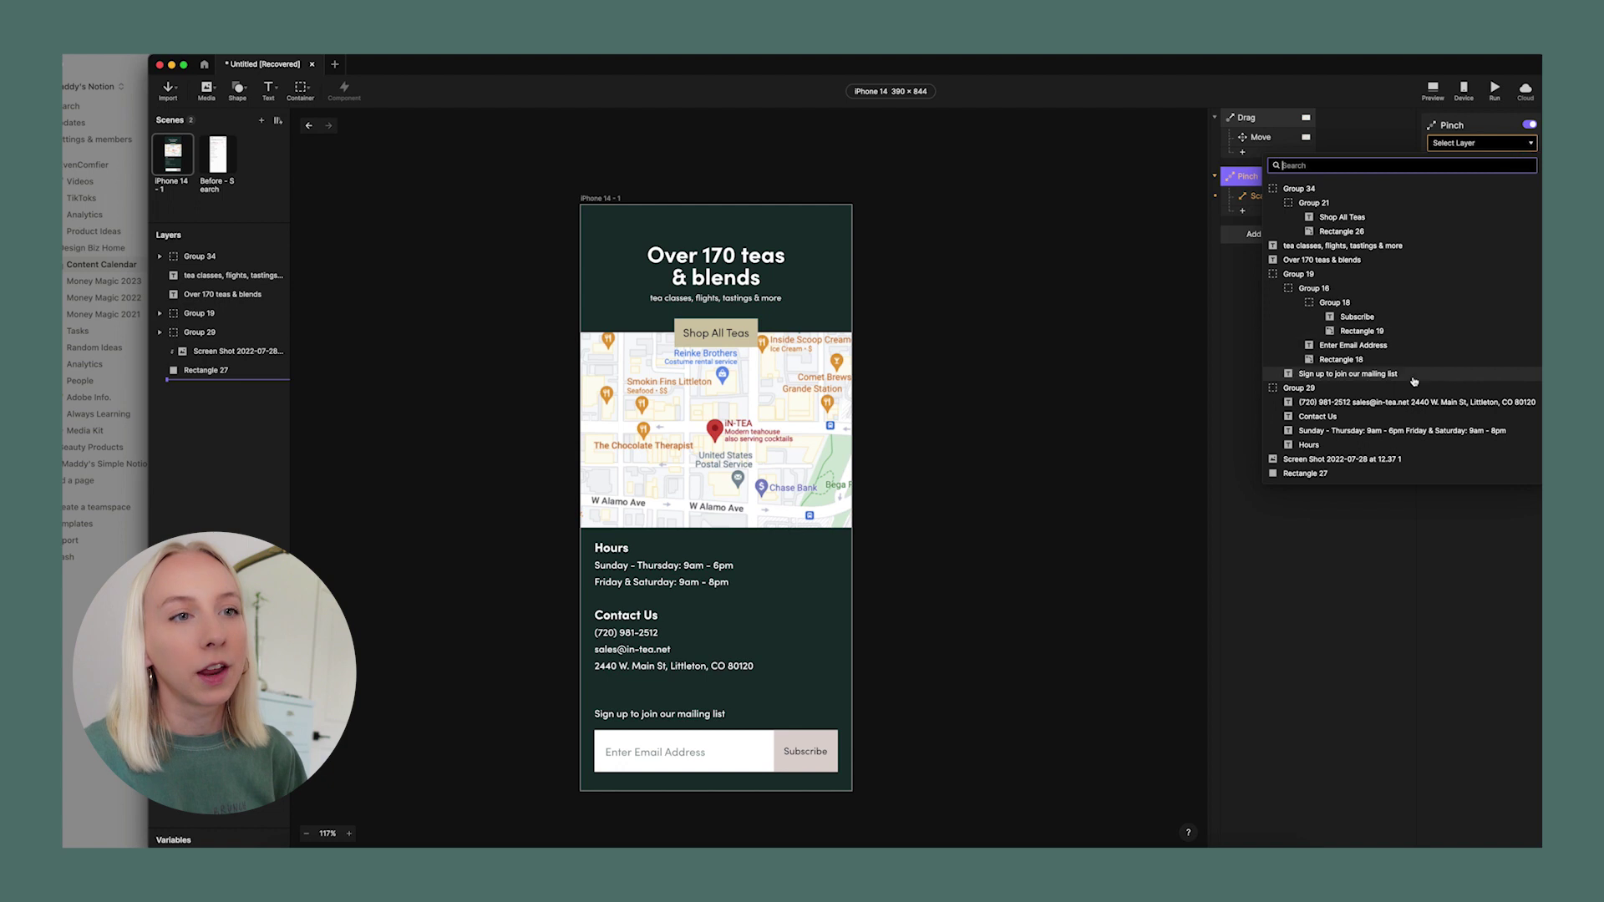
left_click(1371, 461)
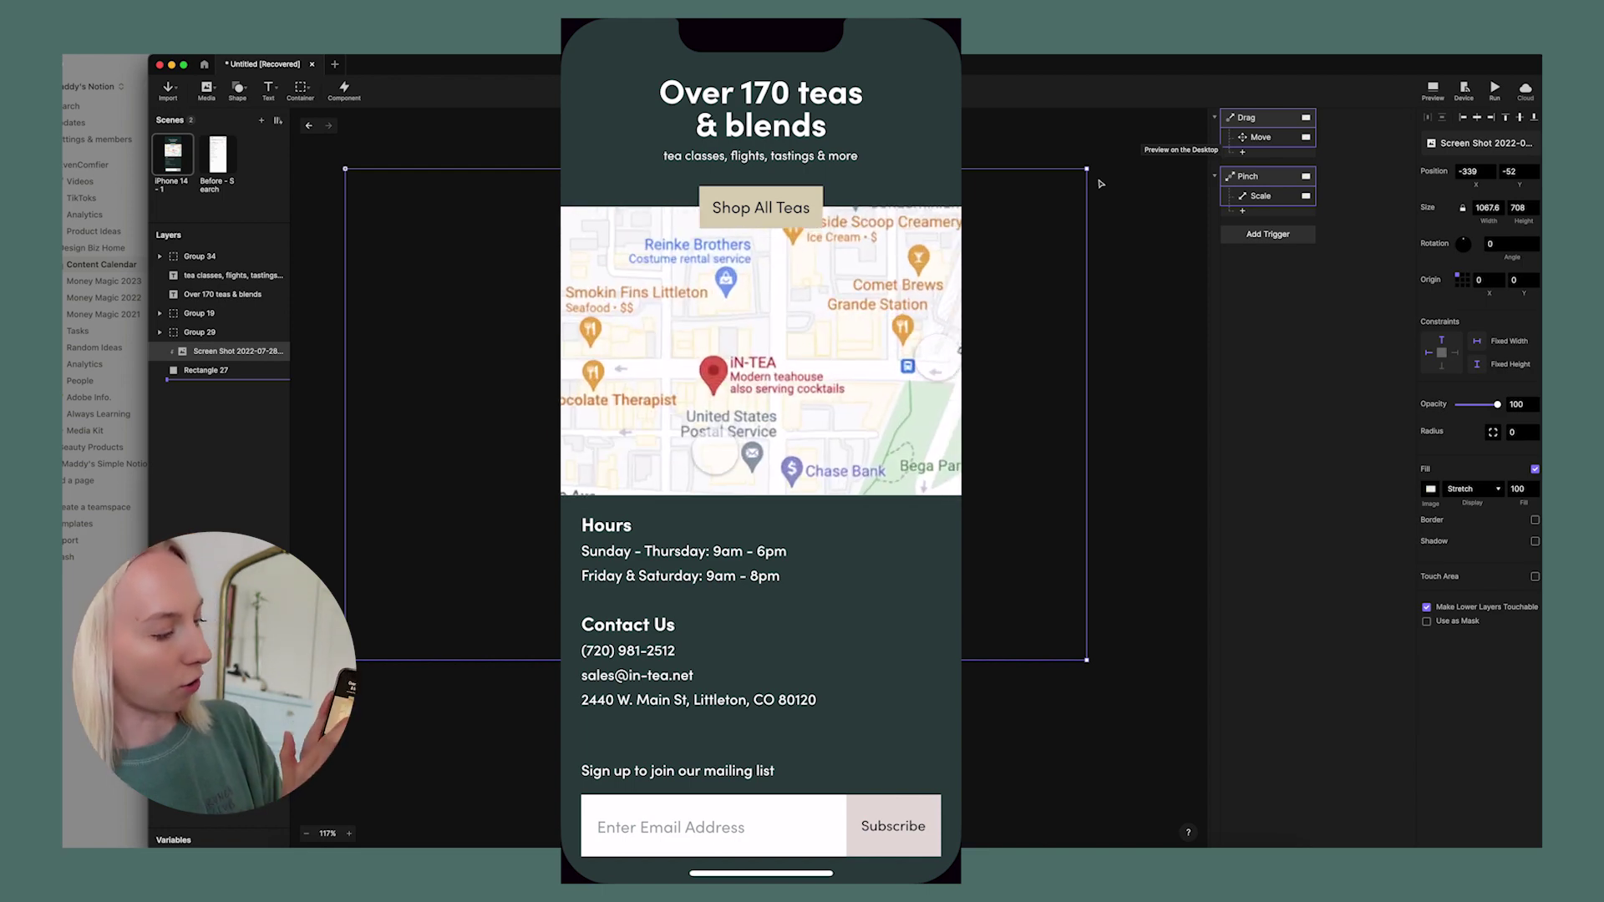
left_click(960, 271)
left_click(961, 272)
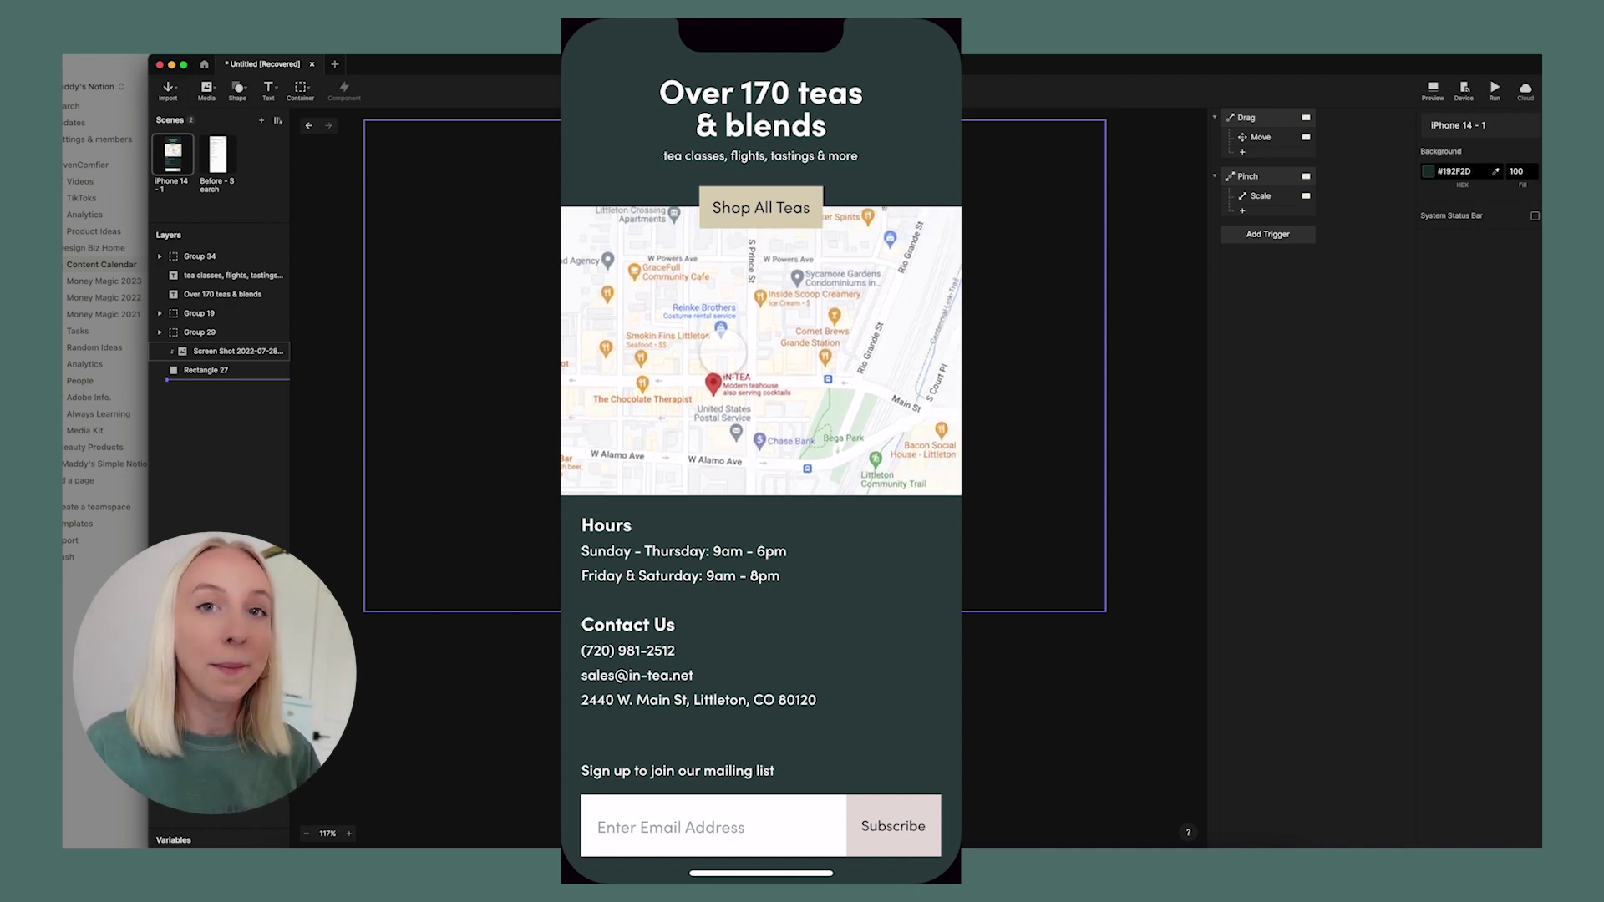
left_click(932, 339)
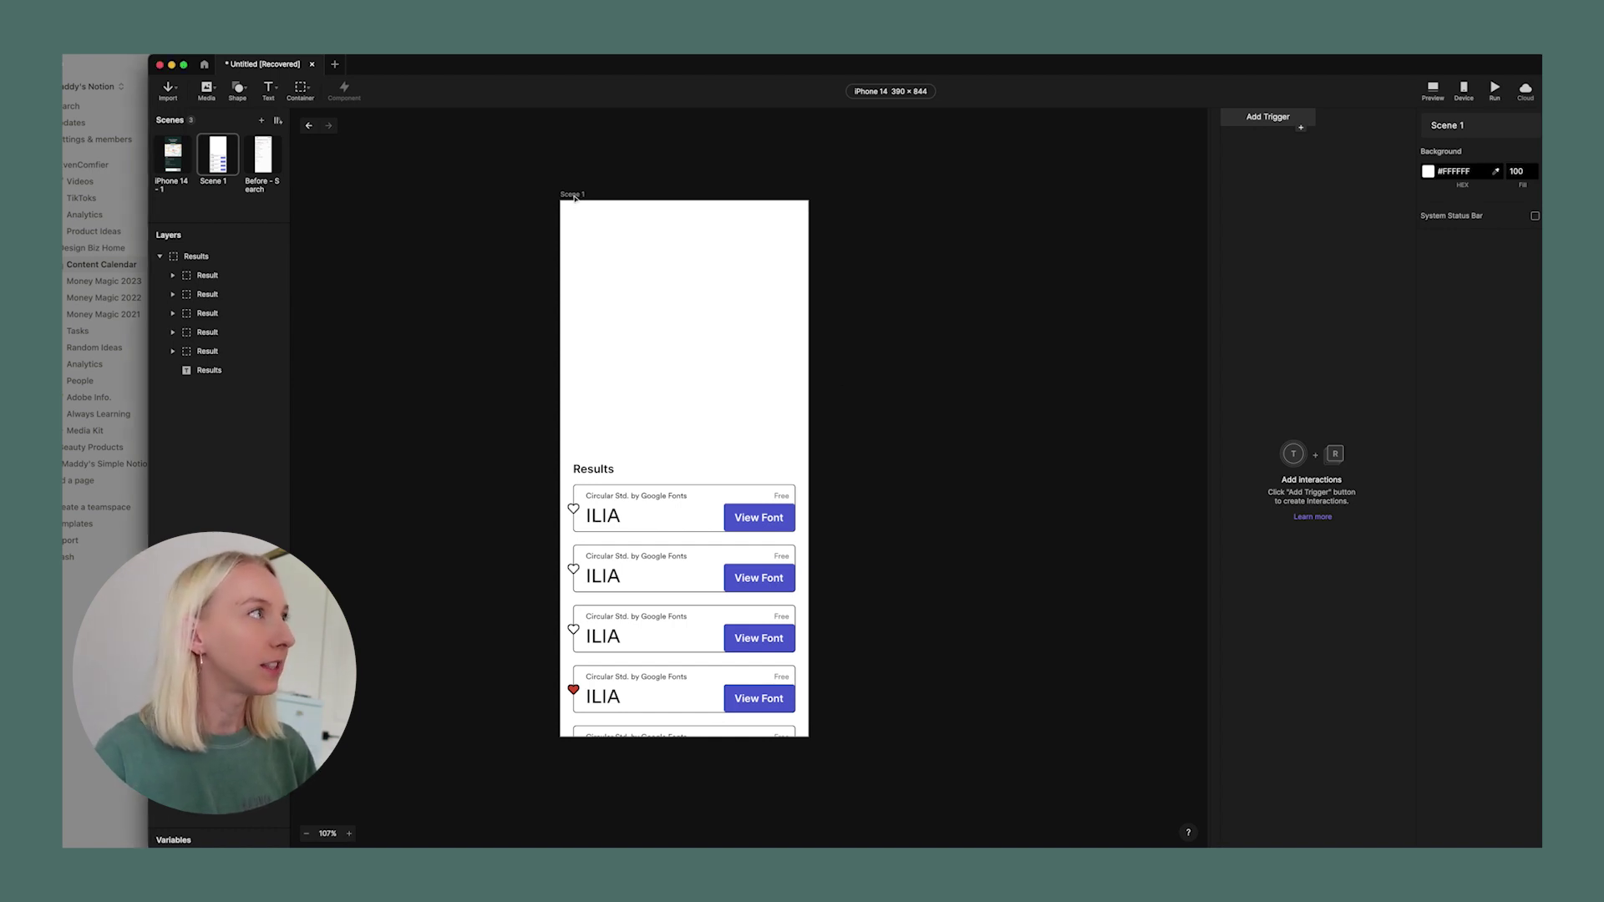
Draw a full-width camera layer of about 390 × 394 in the empty area above the Results list in Scene 1.
left_click(207, 94)
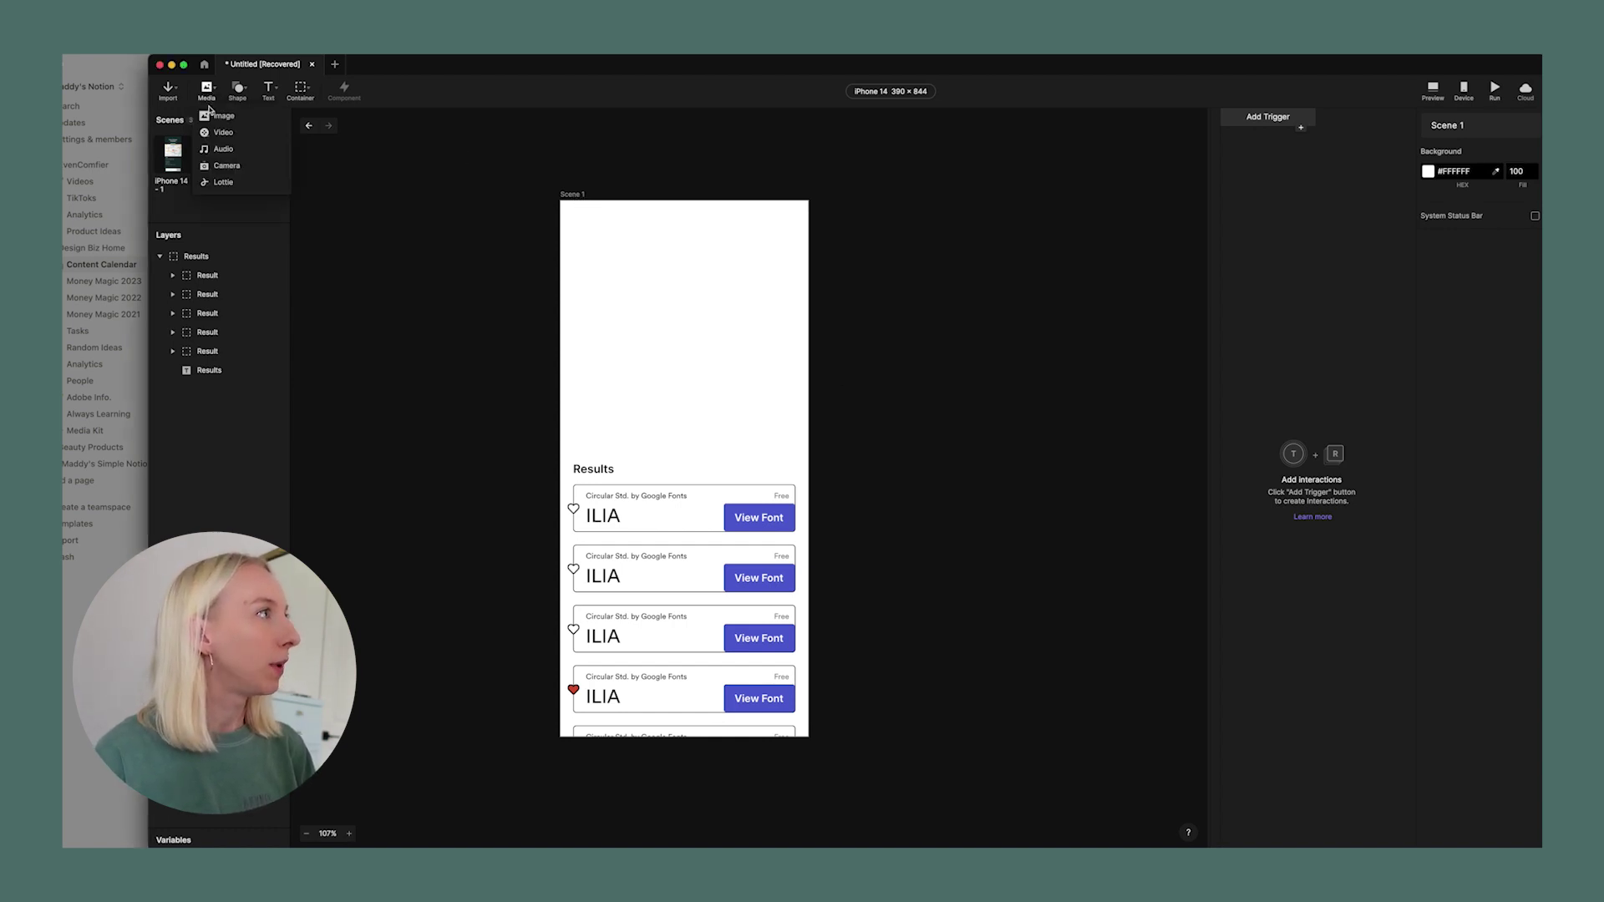
left_click(226, 166)
mouse_move(560, 200)
left_mouse_down()
mouse_move(795, 340)
mouse_move(809, 454)
left_mouse_up()
left_click_drag(809, 452, 809, 448)
left_click(854, 446)
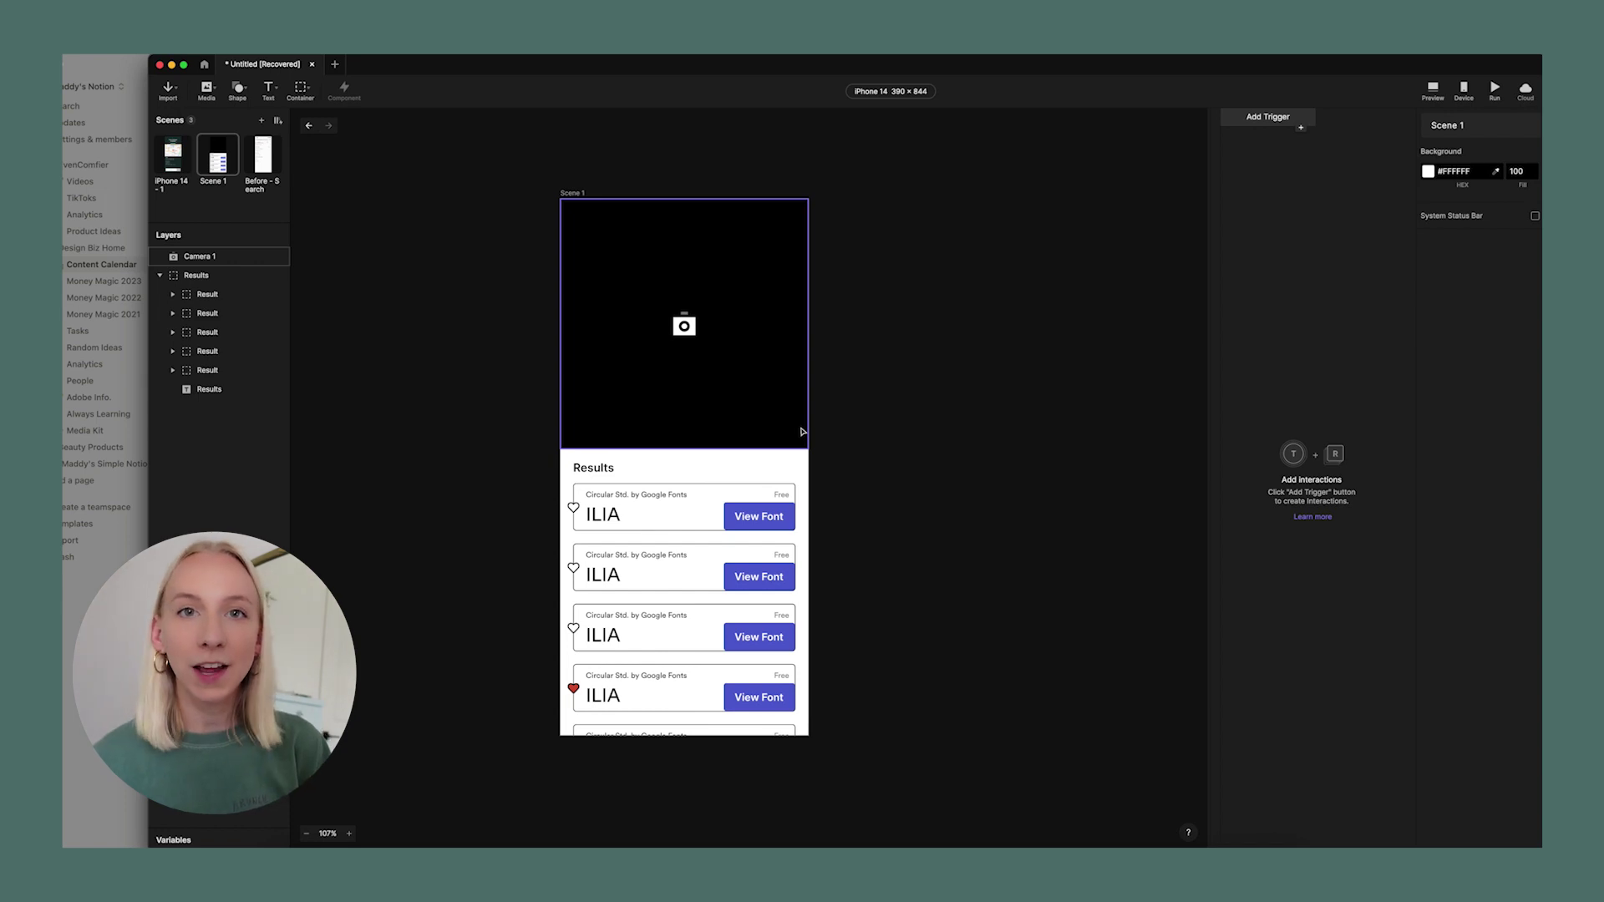
scroll(766, 613, "down", 1)
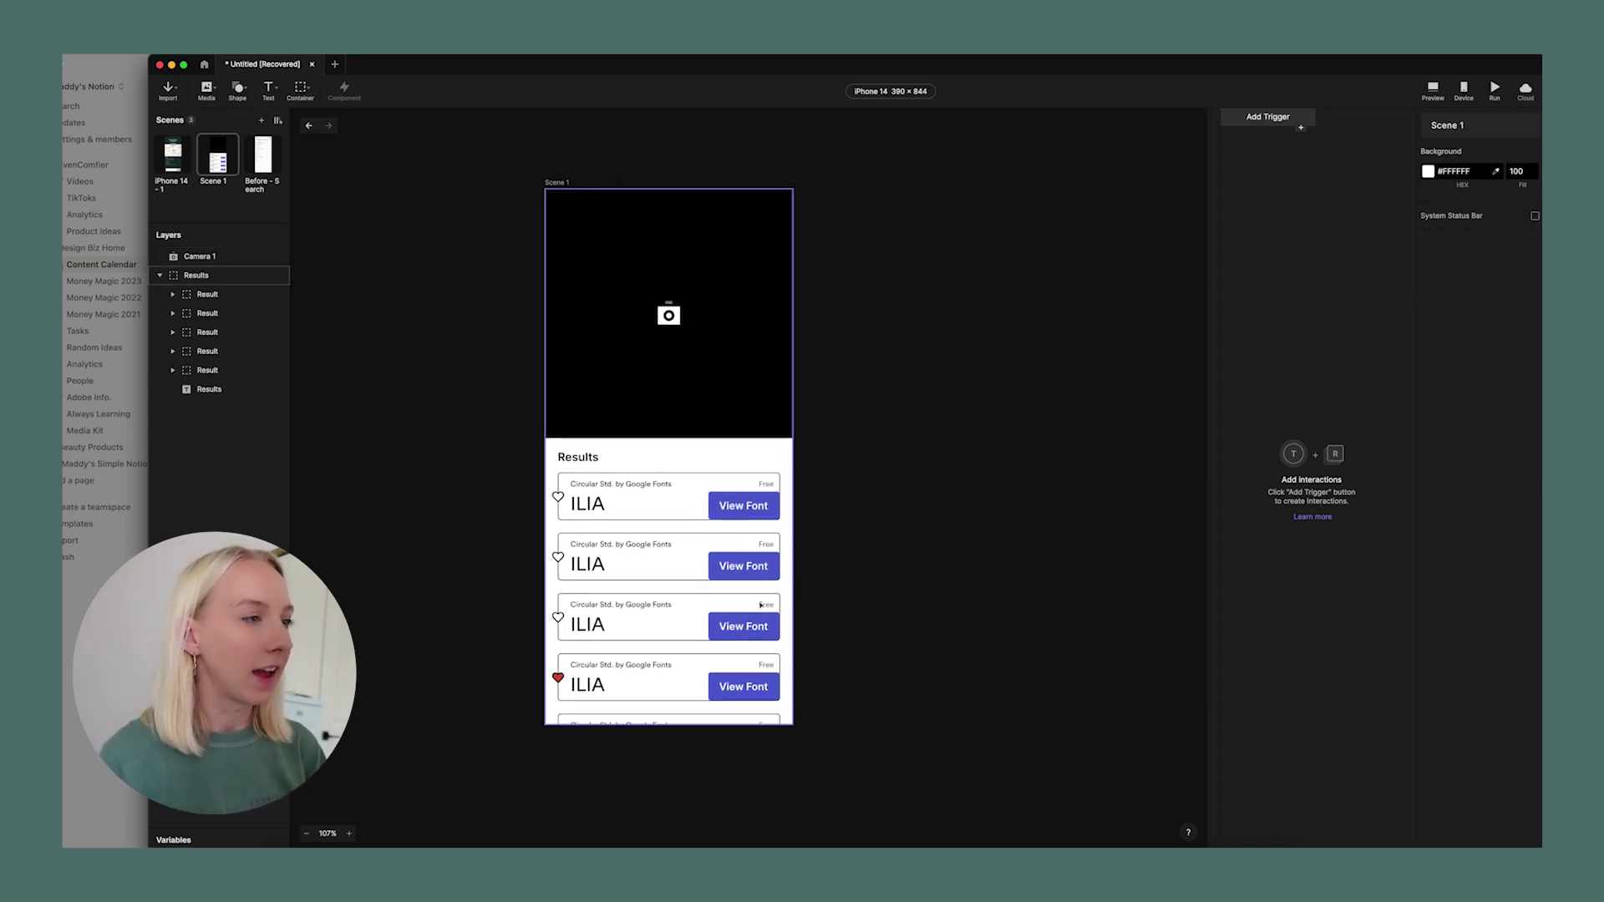
scroll(644, 662, "down", 1)
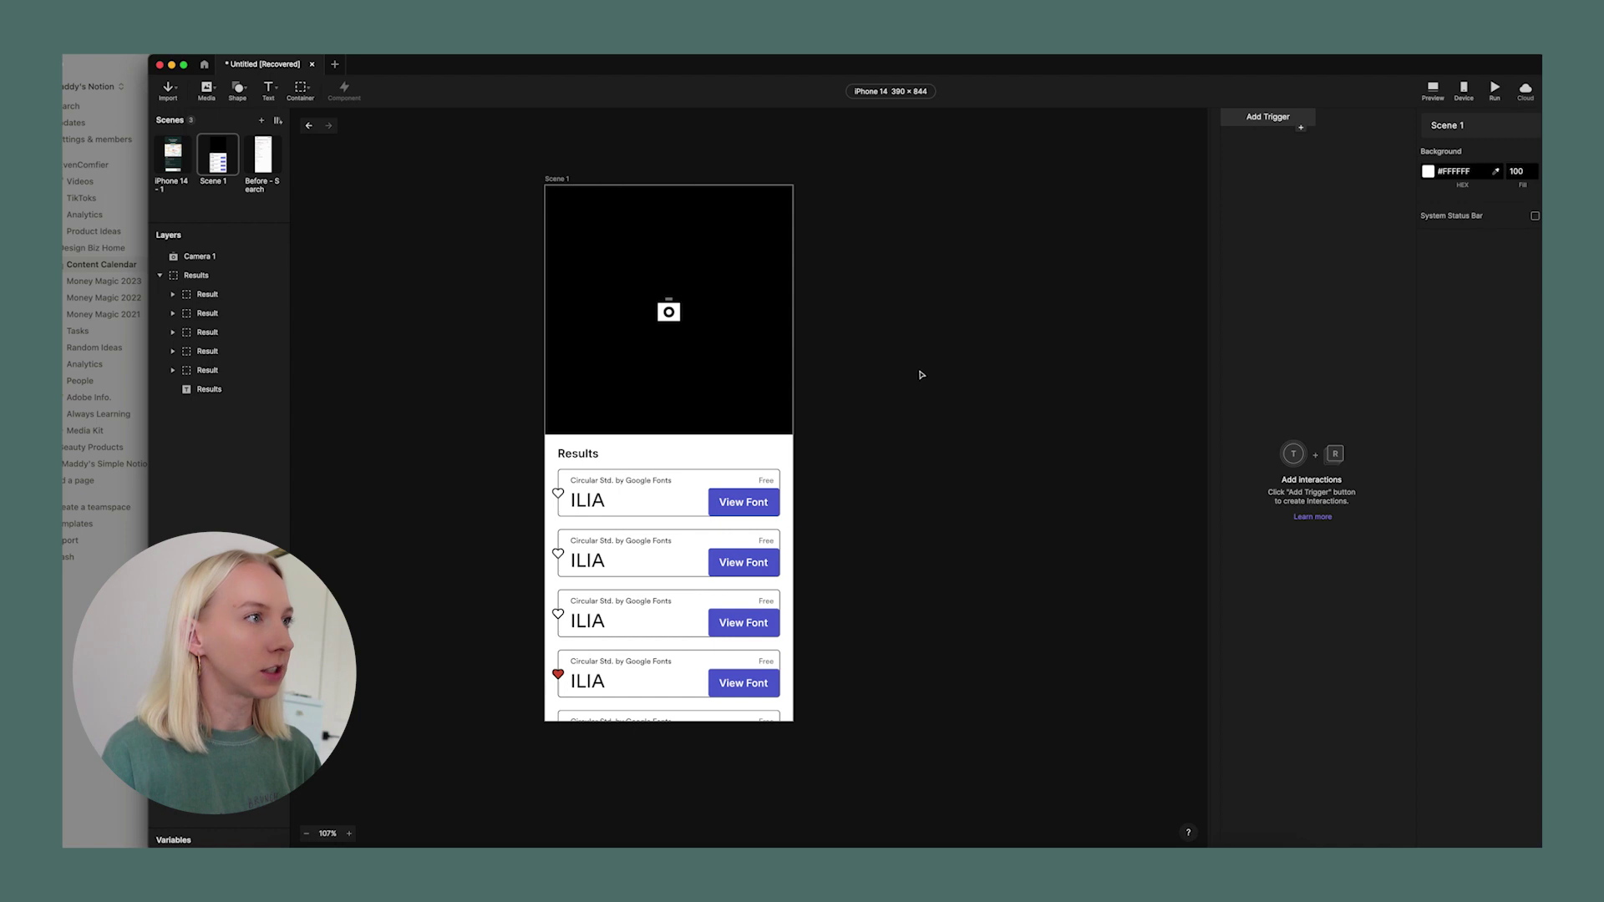
Add a Start trigger with a Camera response targeting Camera 1, and return to the scene.
left_click(716, 318)
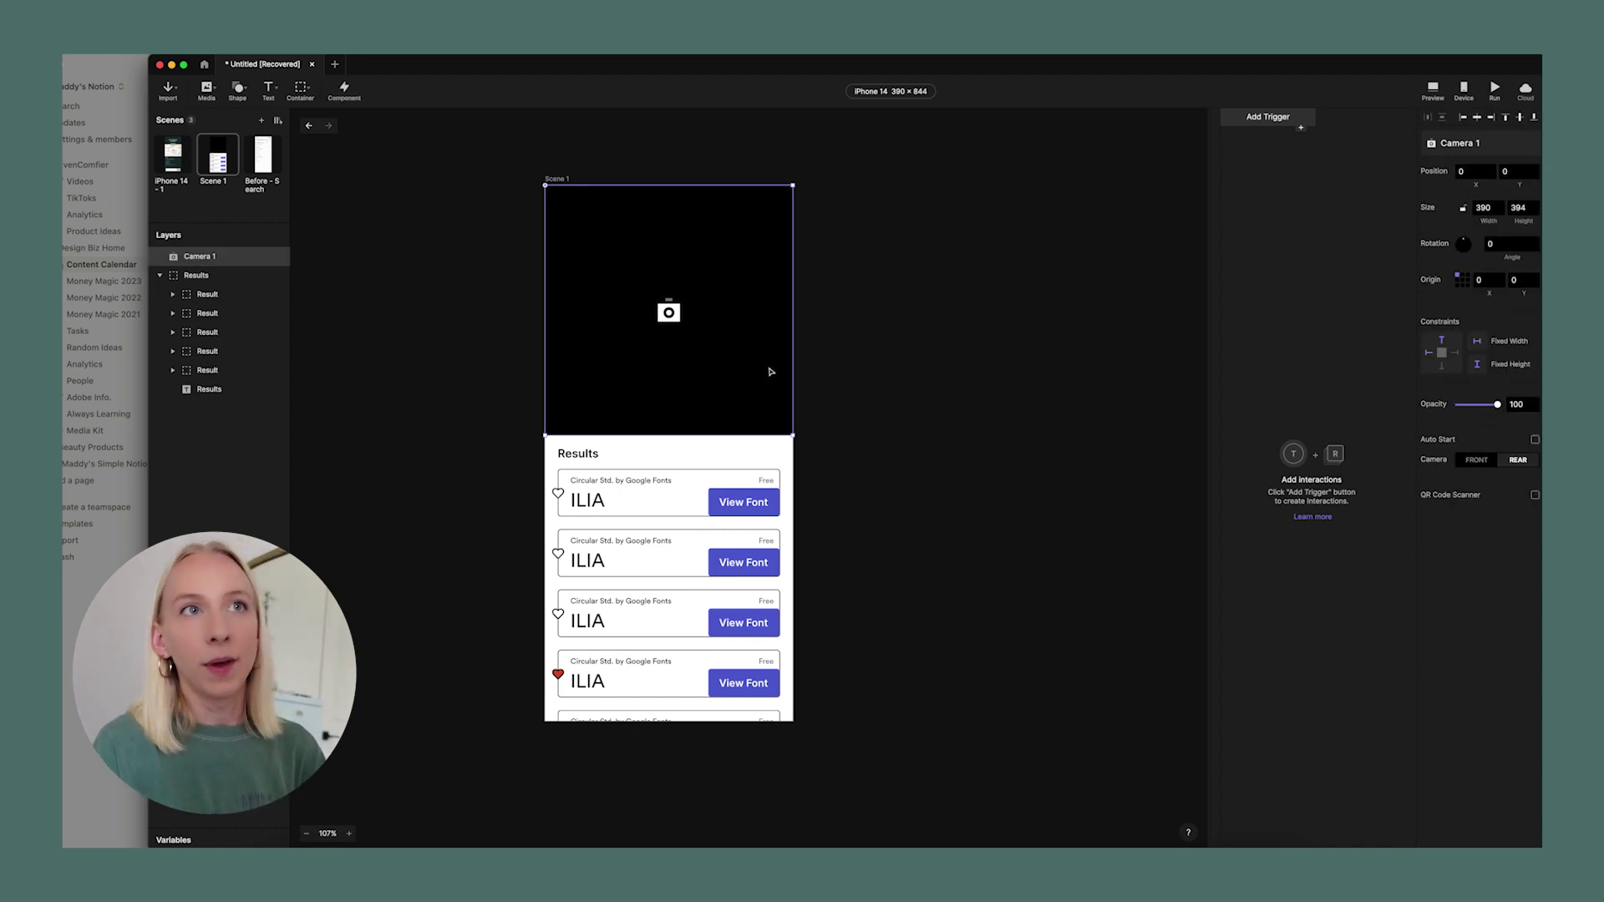
left_click(1253, 121)
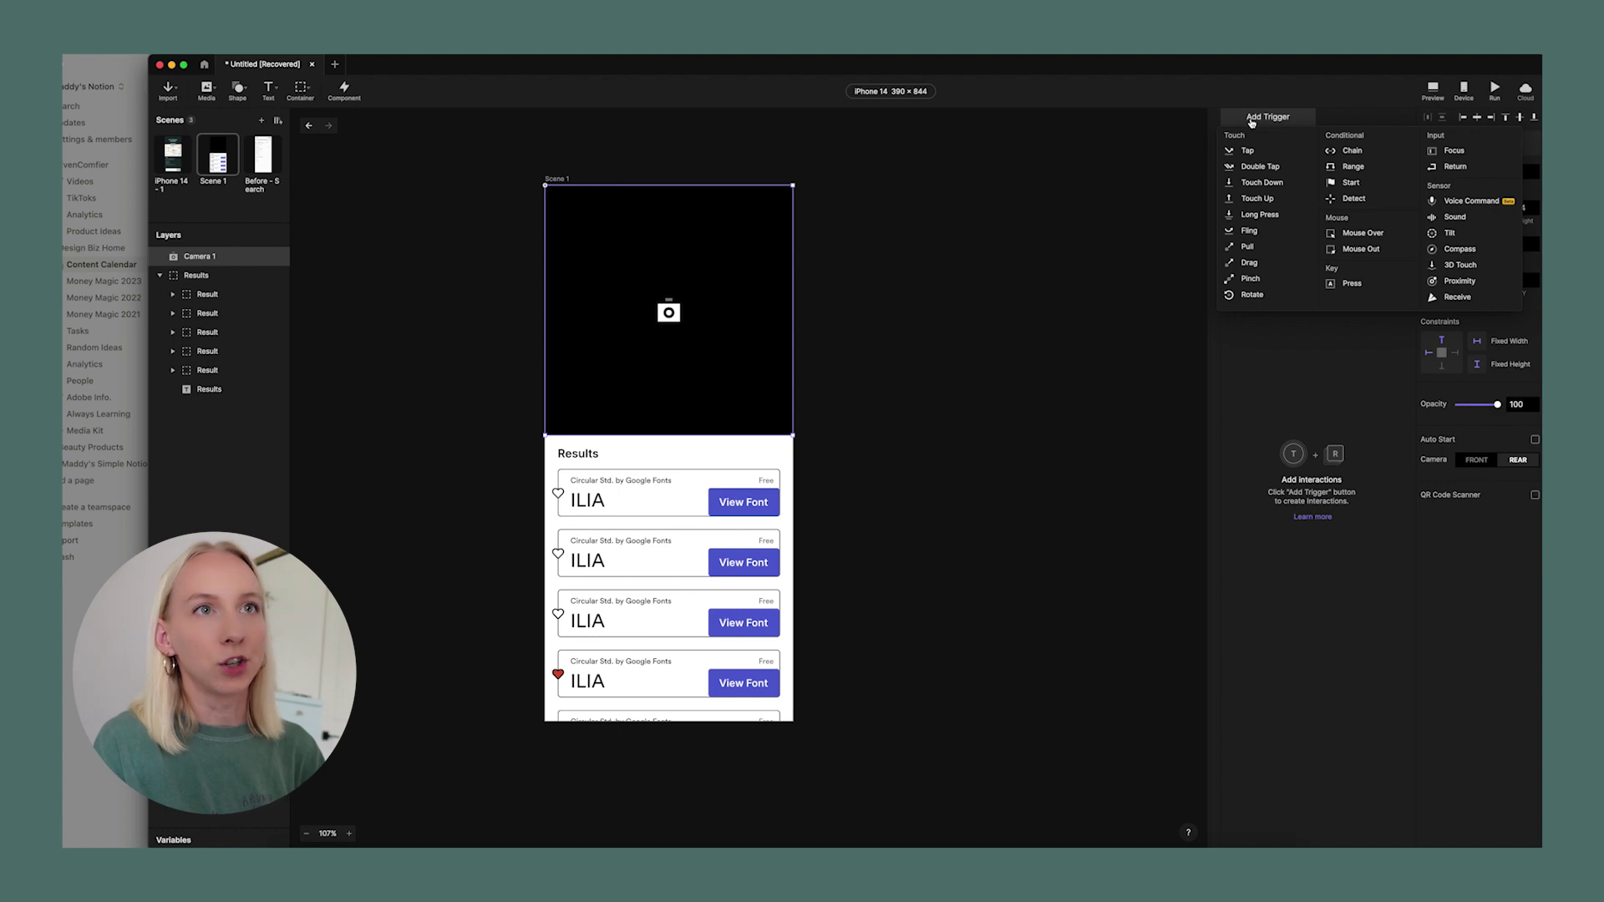
left_click(1346, 183)
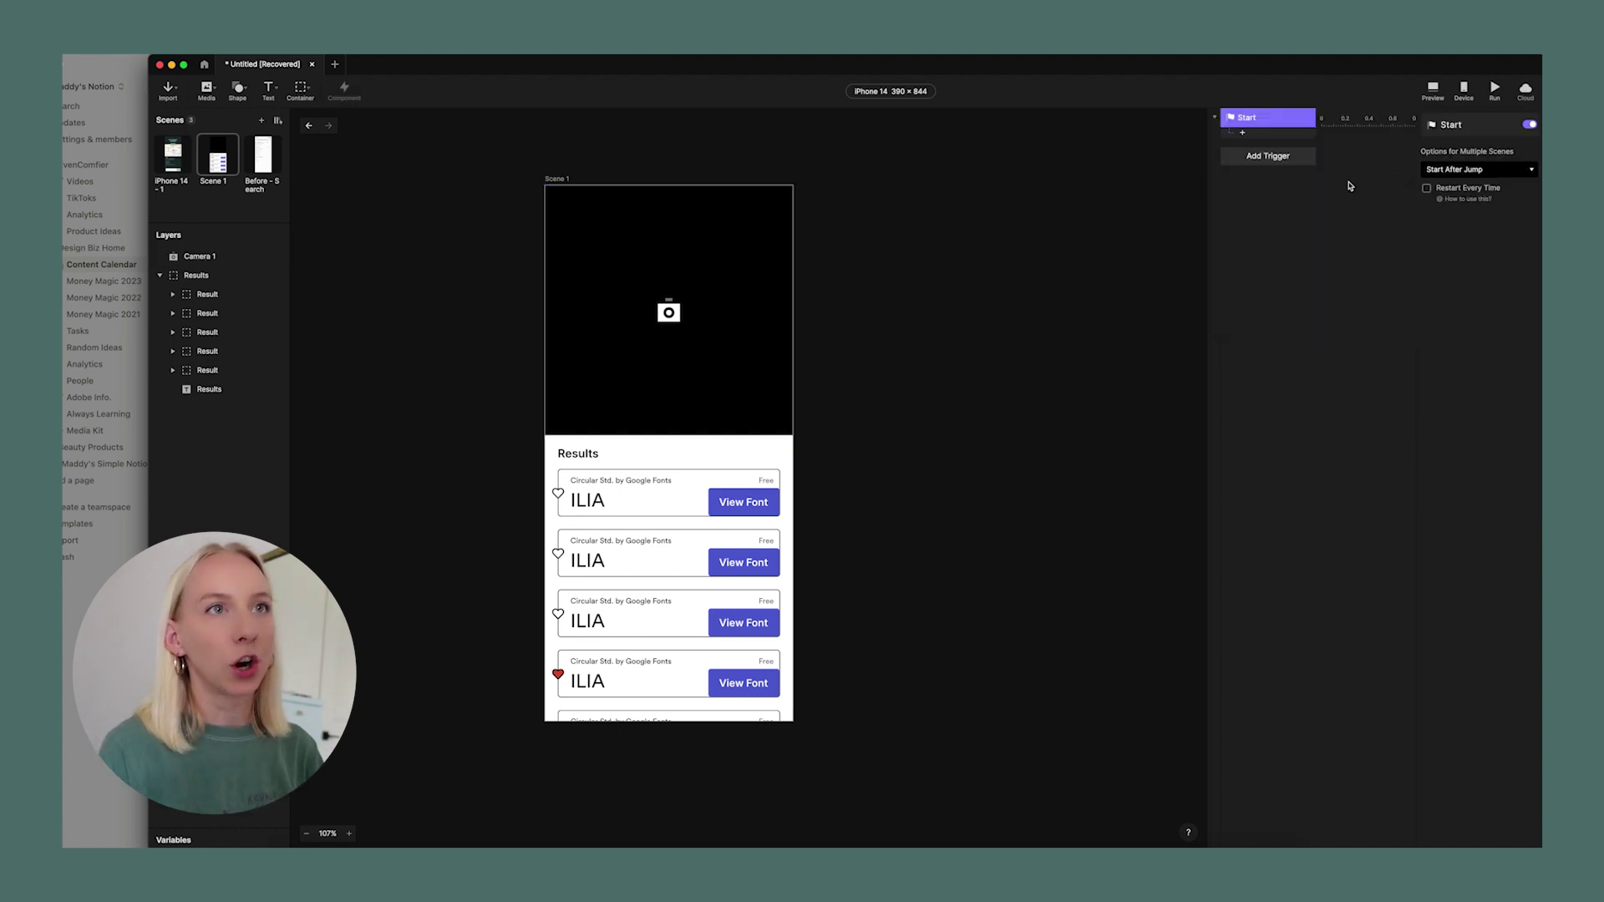
left_click(1242, 134)
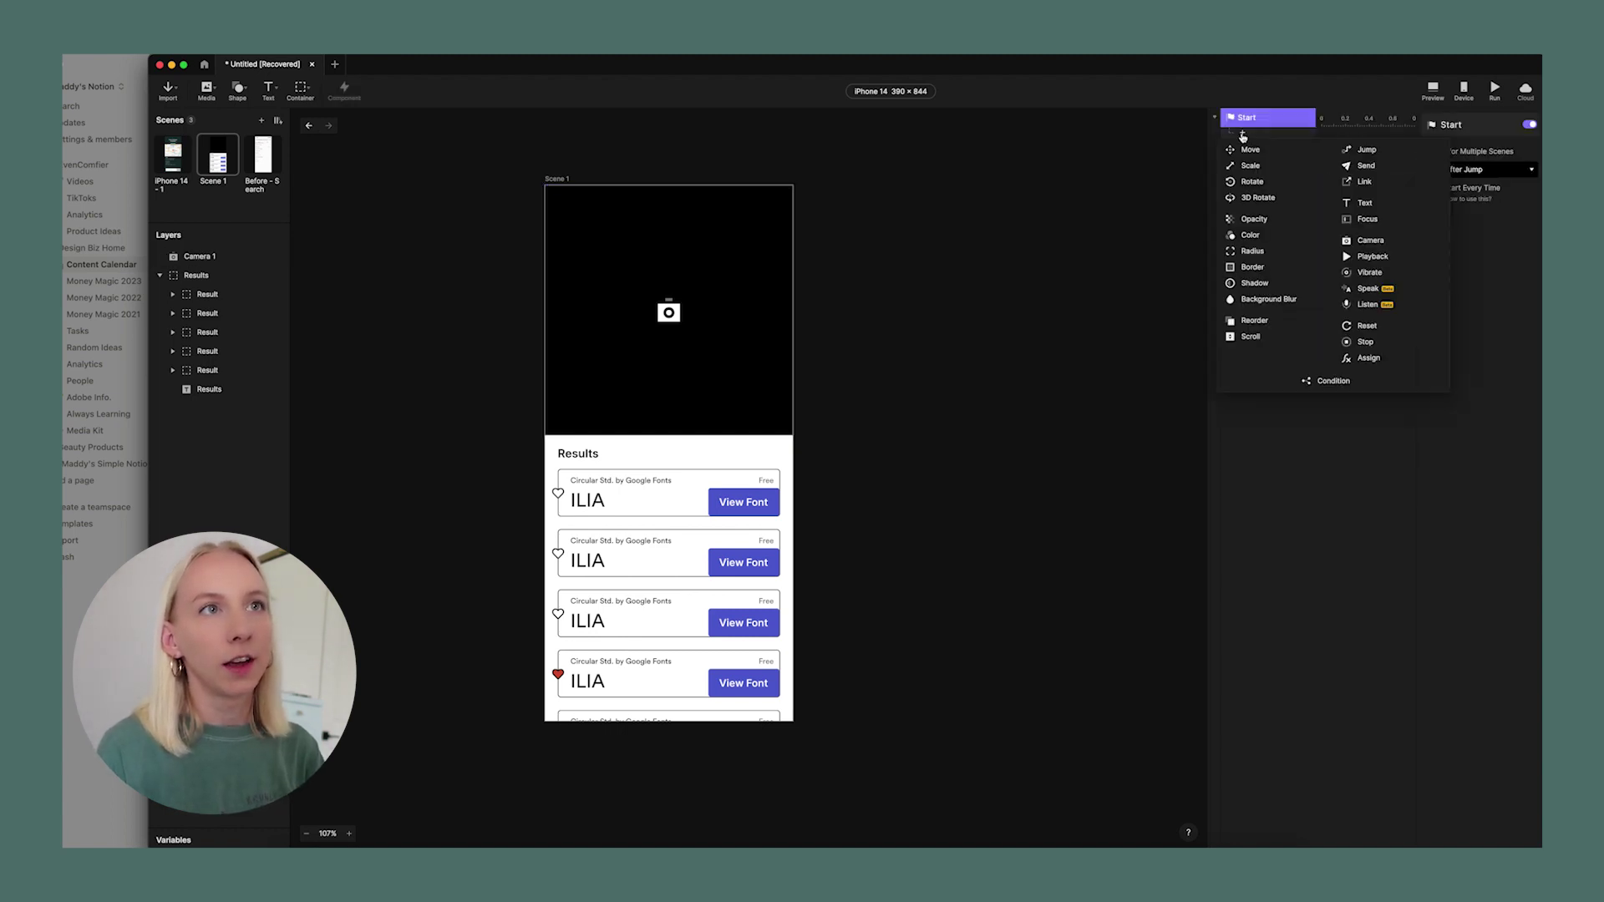
left_click(1391, 241)
left_click(1487, 159)
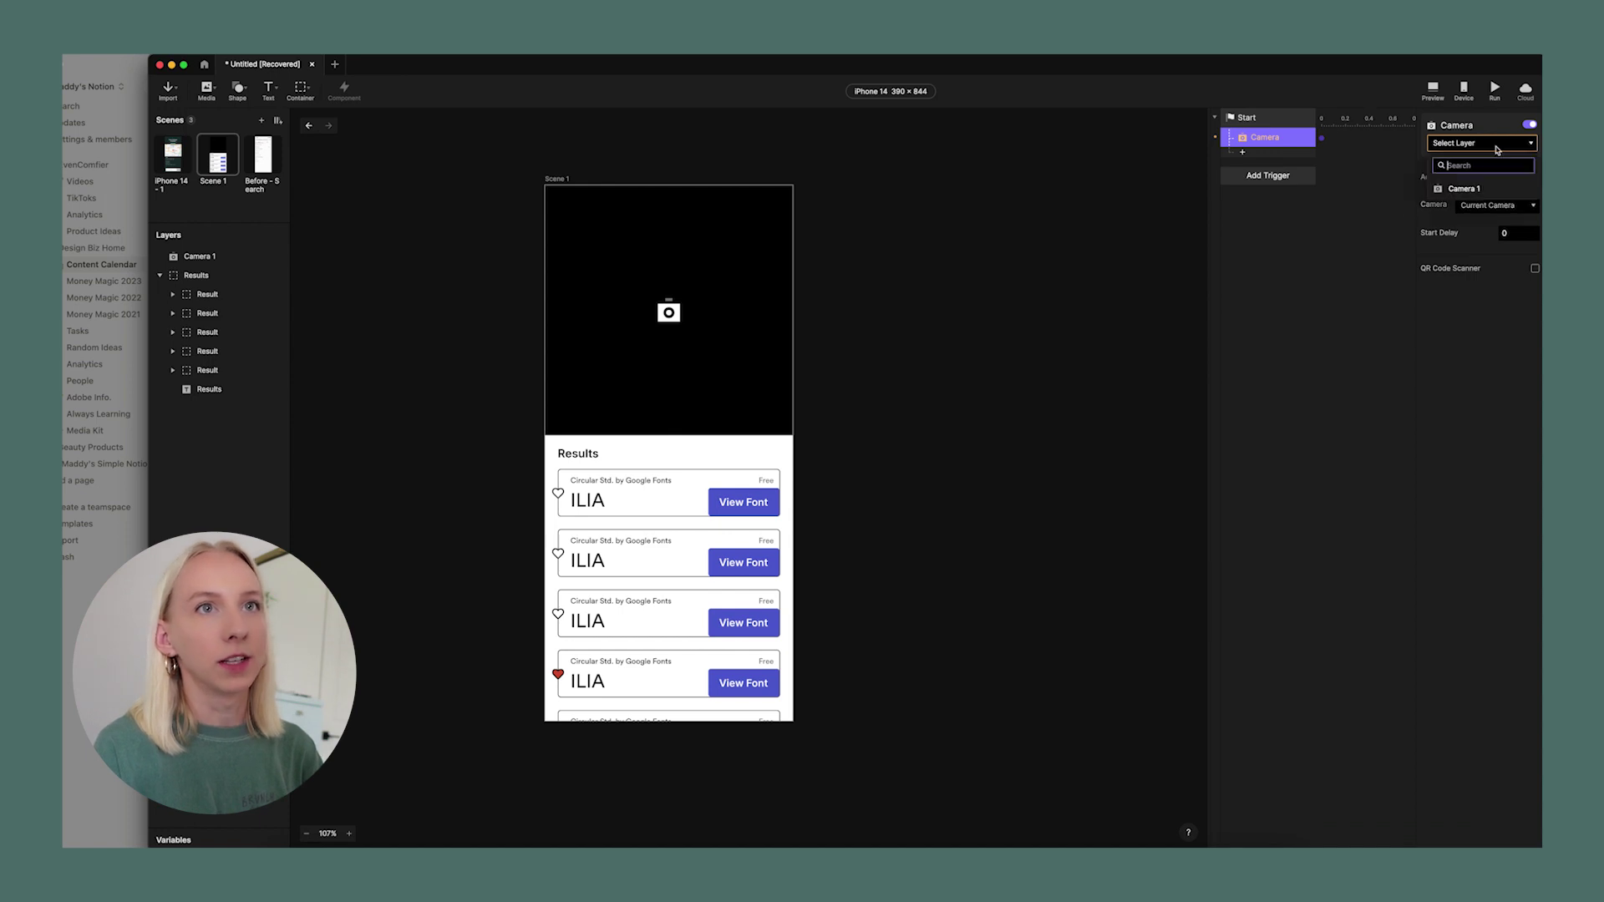
left_click(1483, 177)
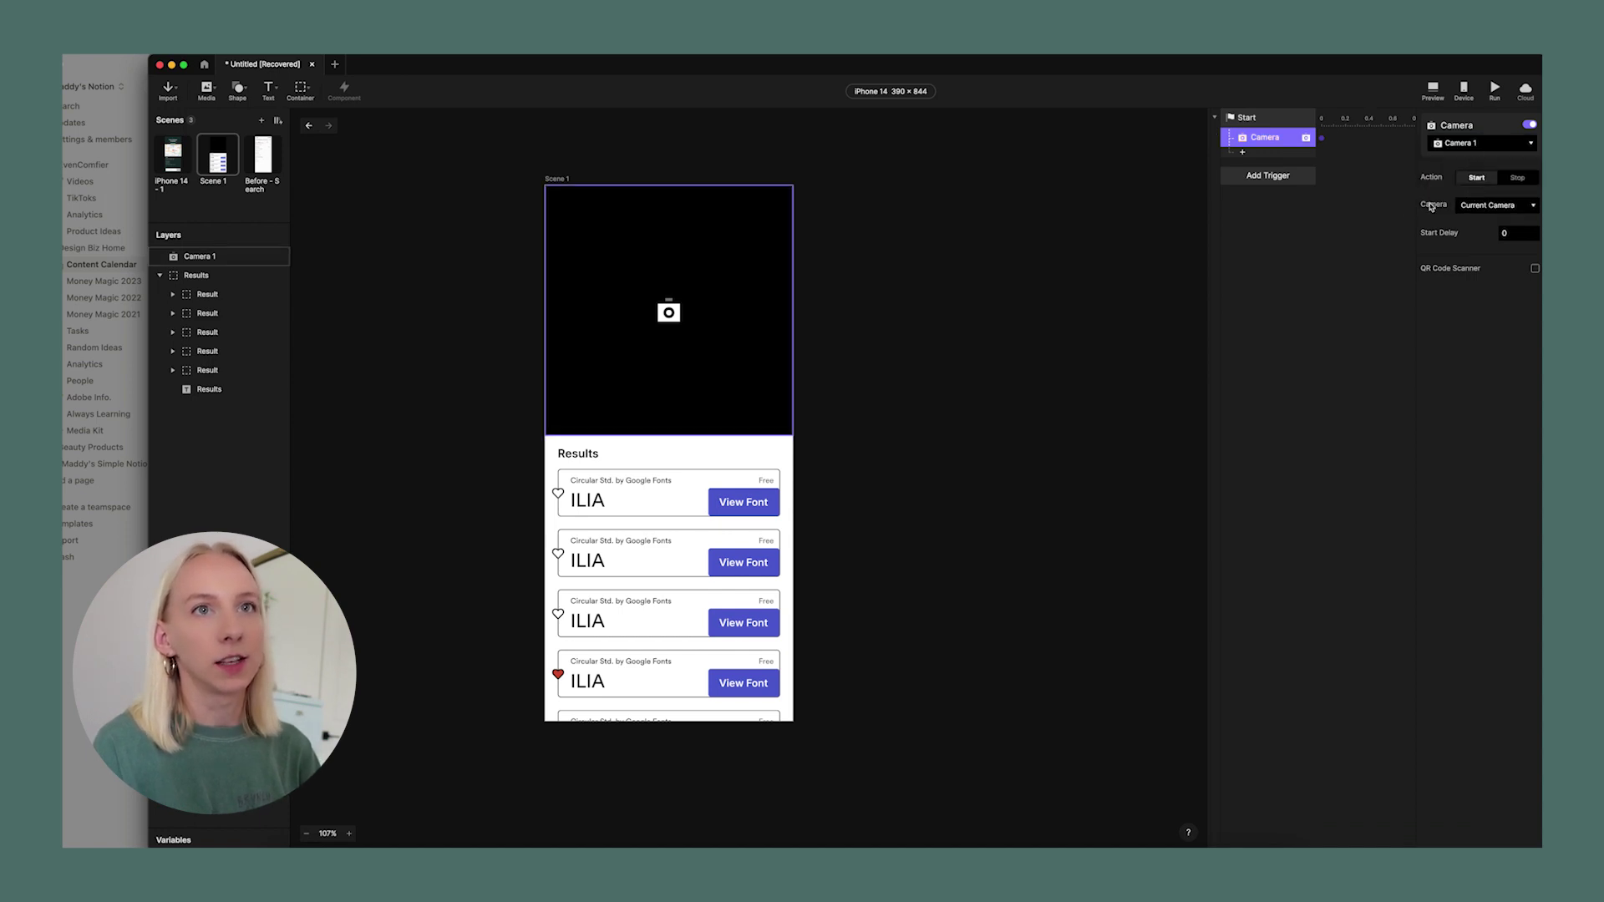
left_click(1329, 280)
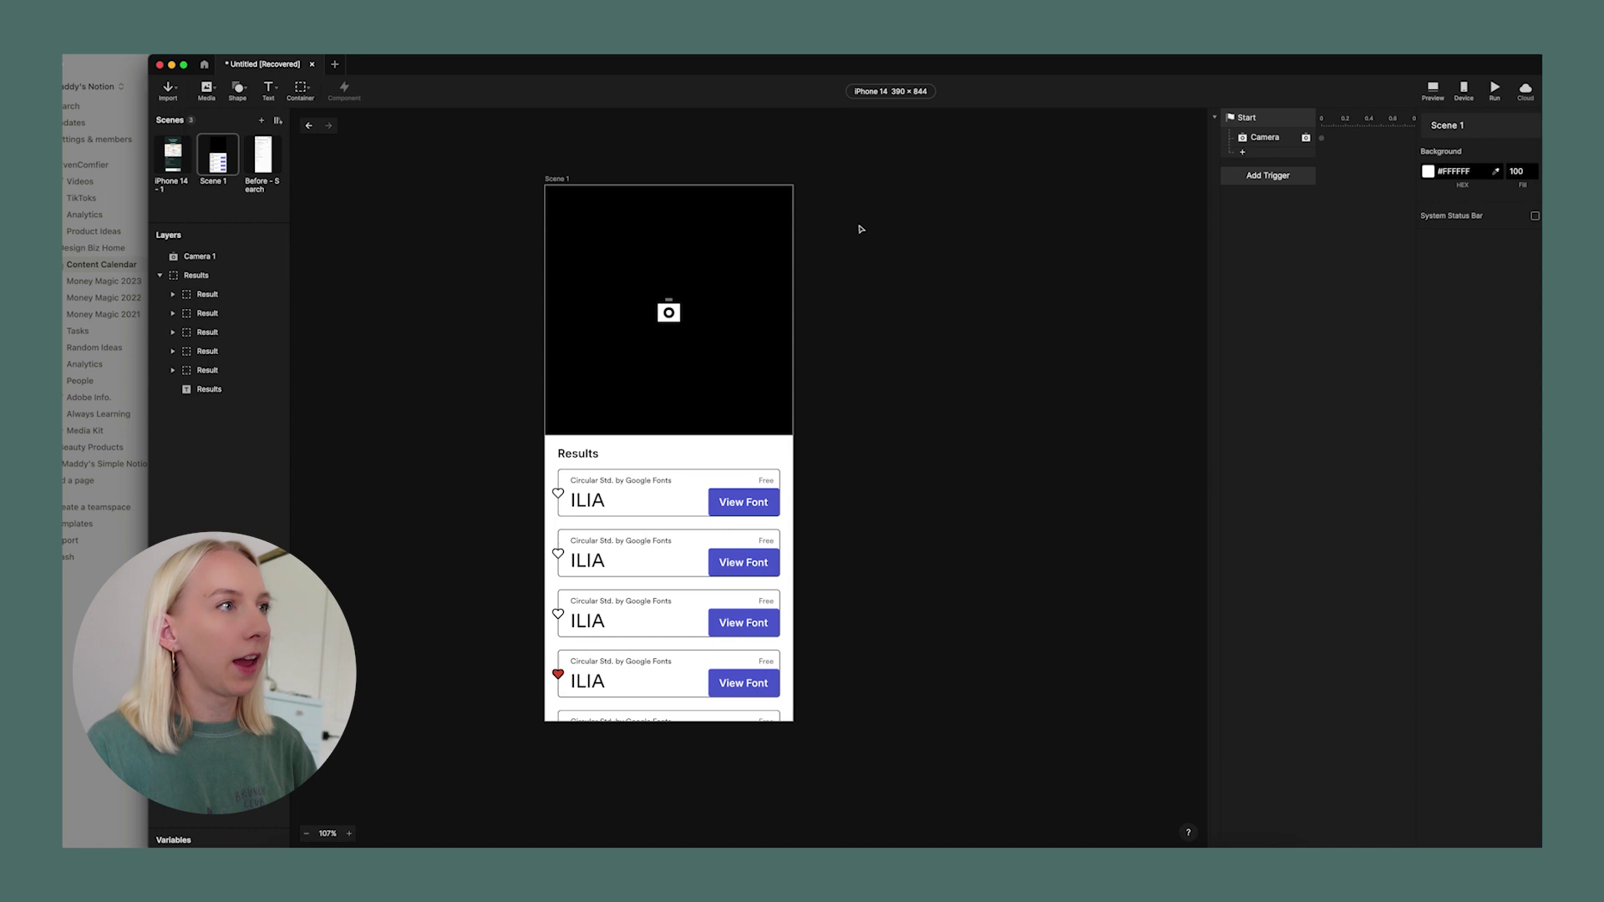
Show the device connection QR code for running the scene in ProtoPie Player.
left_click(1464, 90)
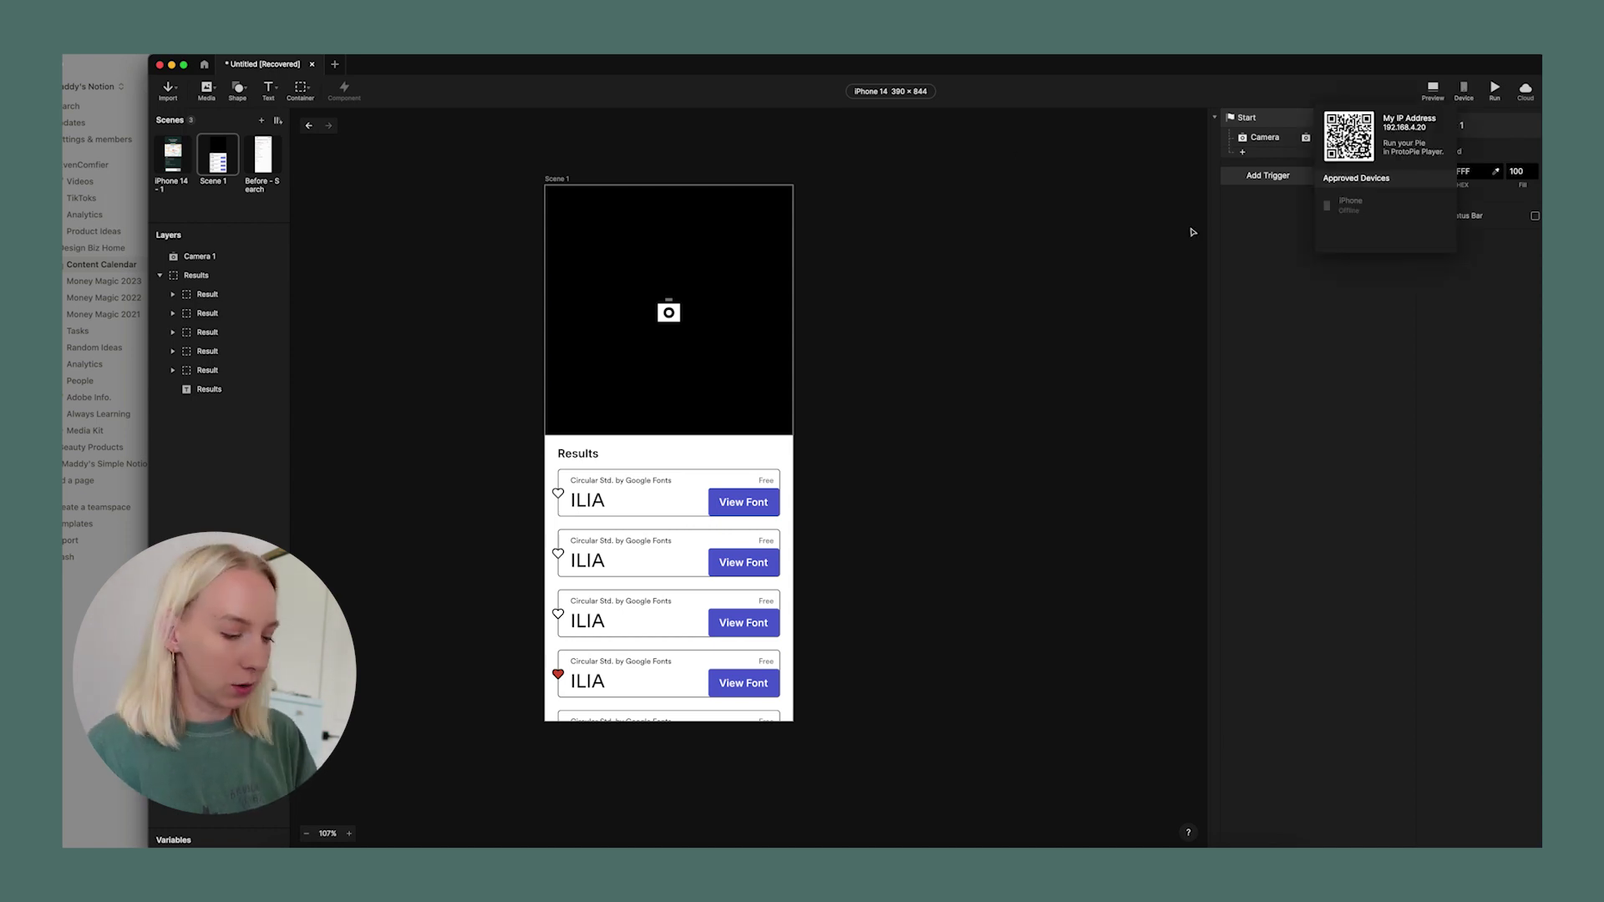